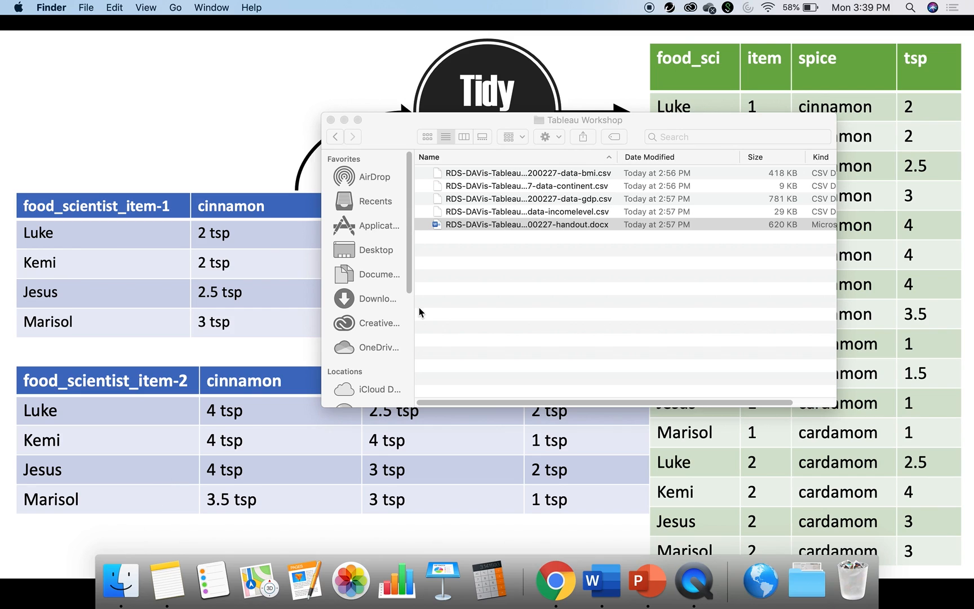
Step: Open the data-bmi CSV file from the Tableau Workshop folder in Excel and examine its country rows and year-by-sex columns
click(478, 174)
click(478, 175)
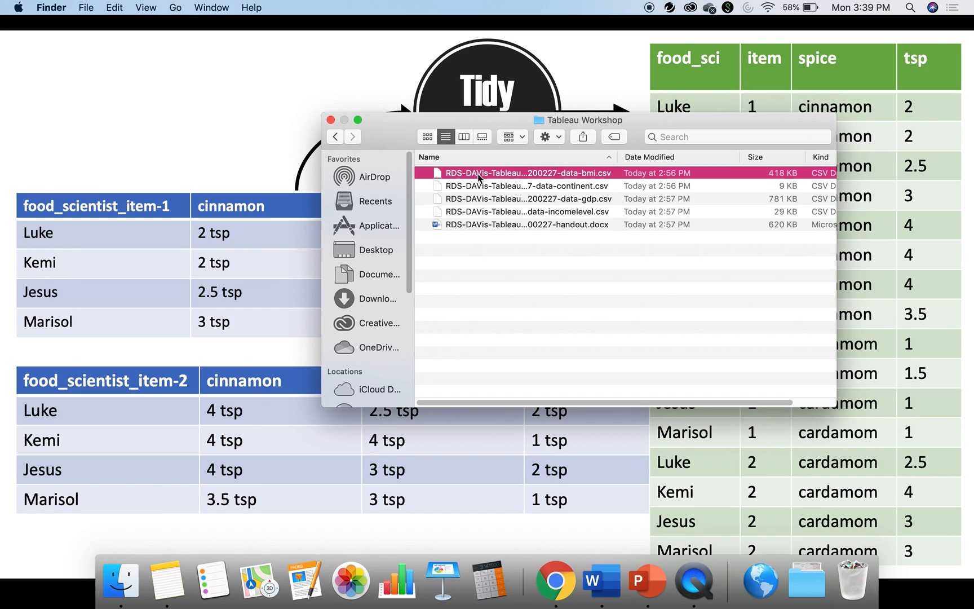
right_click(478, 174)
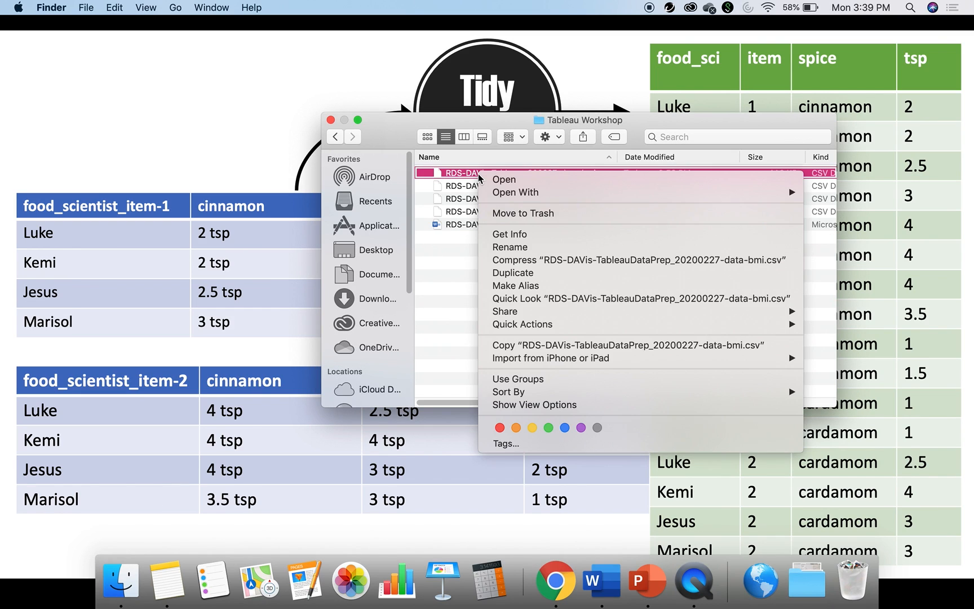
mouse_move(501, 191)
click(840, 215)
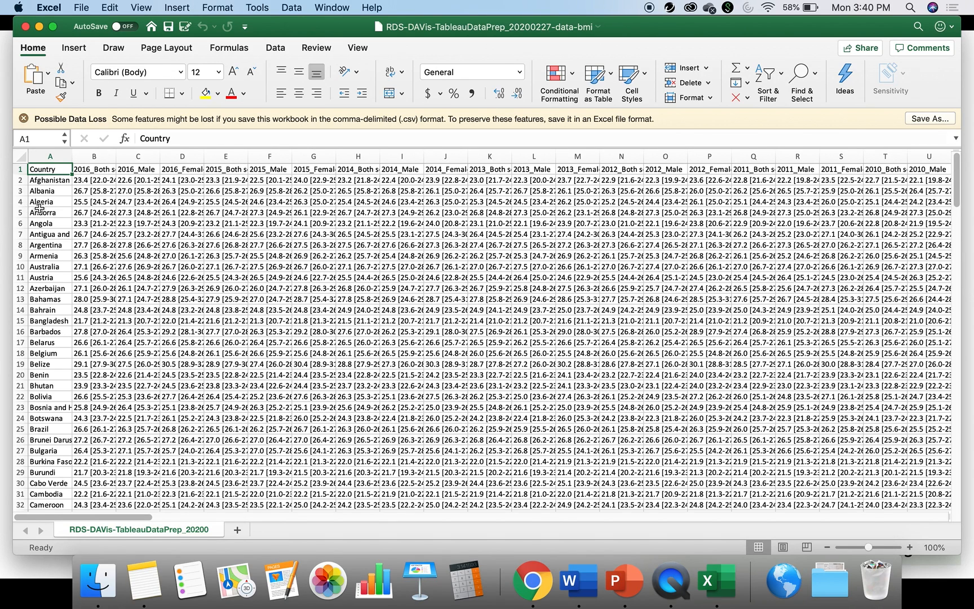
click(90, 181)
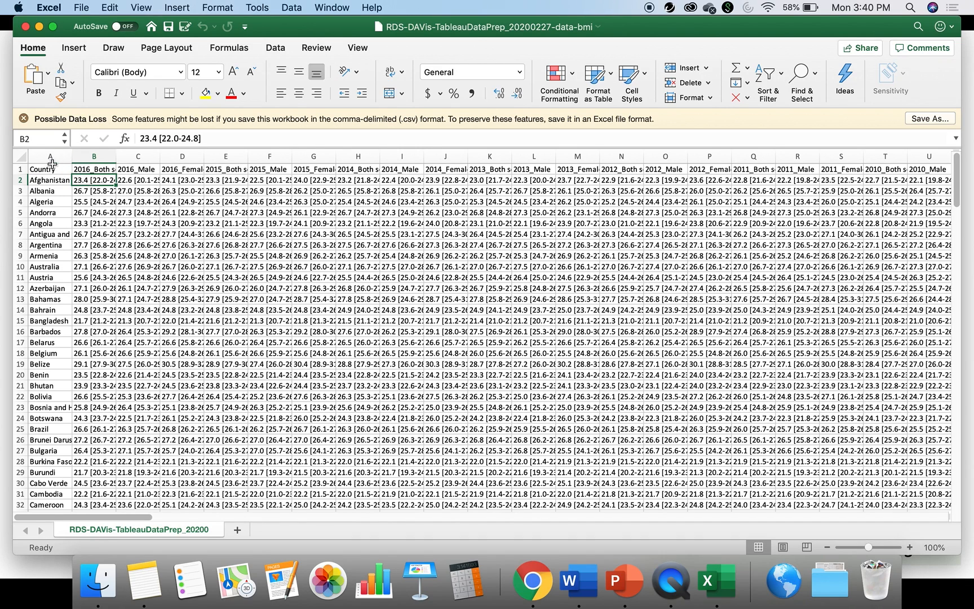
click(17, 169)
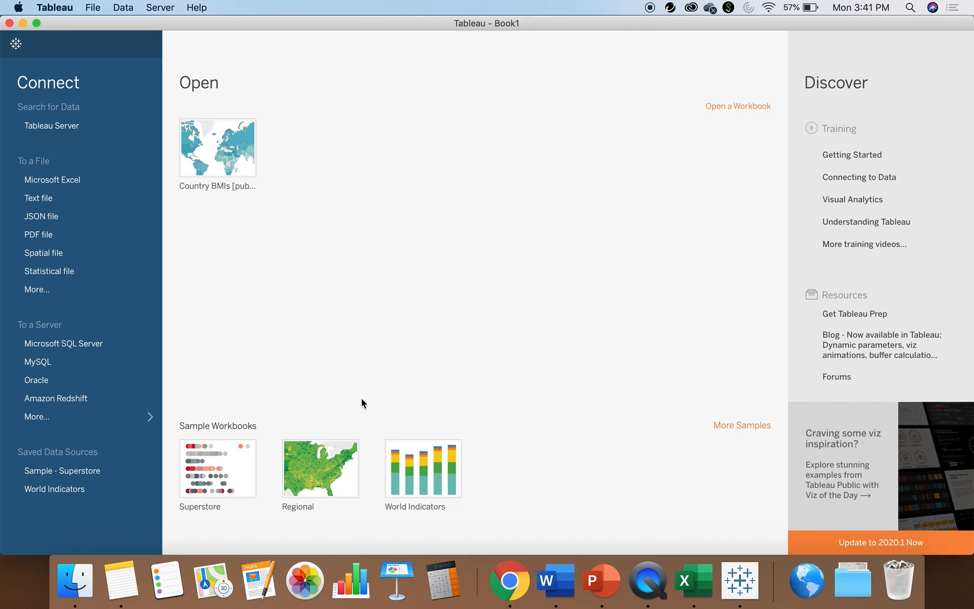
Step: In Tableau, connect to the text file RDS-DAVis-TableauDataPrep_20200227-data-bmi.csv in the Tableau Workshop folder
click(84, 201)
double_click(359, 127)
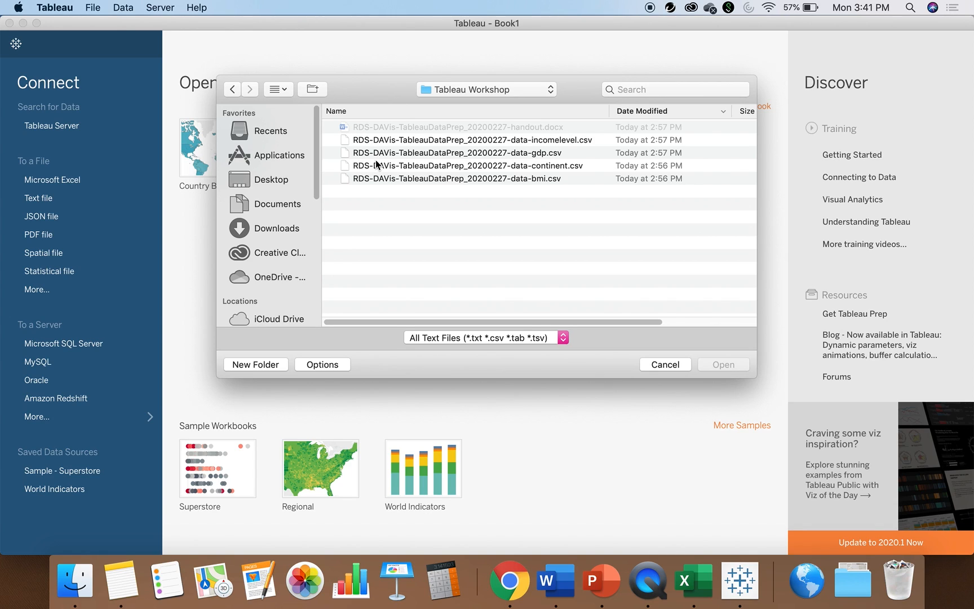
click(411, 180)
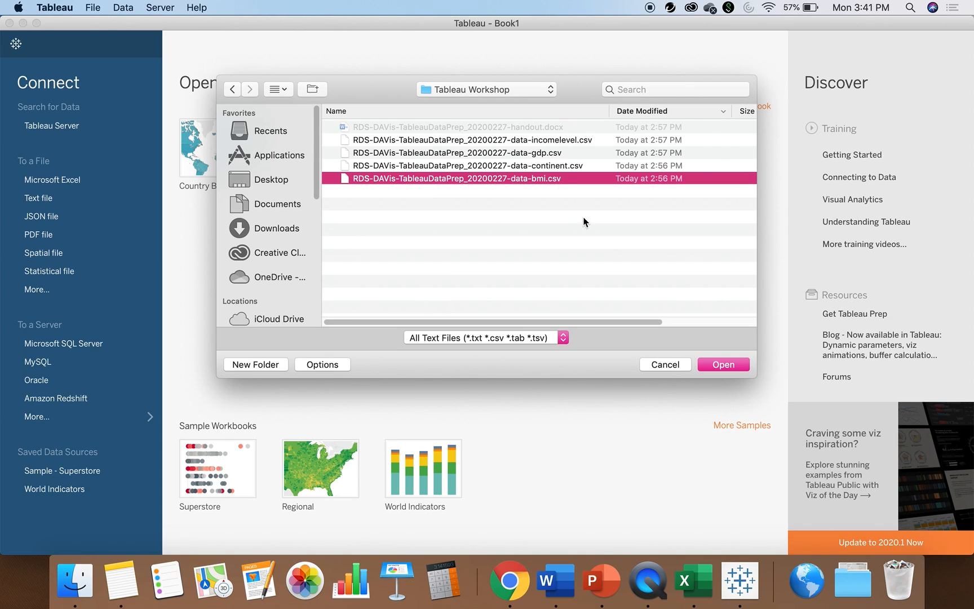
click(710, 363)
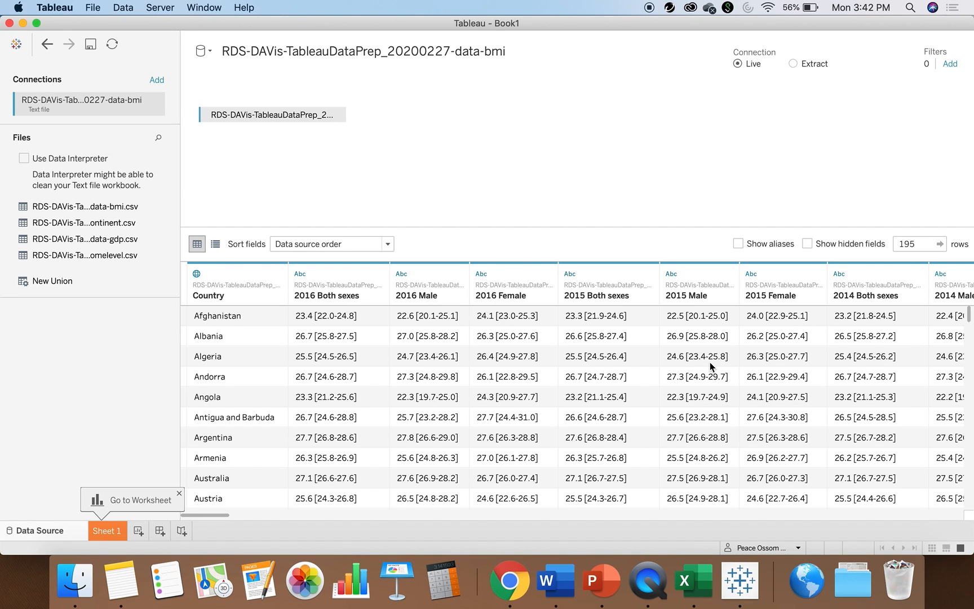
Step: Pivot all the year-by-sex columns from 2016 Both sexes through 1975 Female, leaving Country out of the pivot
click(346, 278)
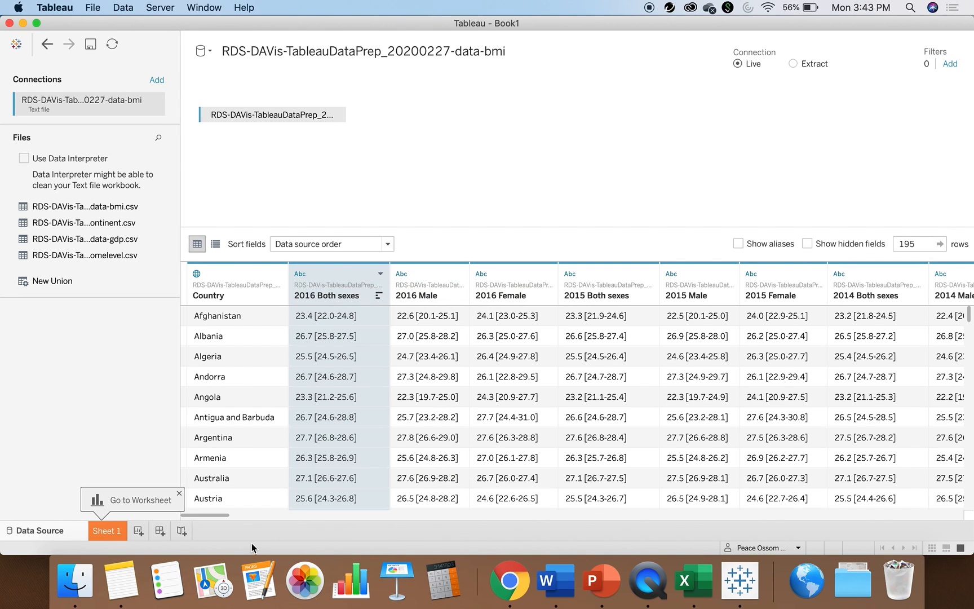
drag(219, 517, 965, 511)
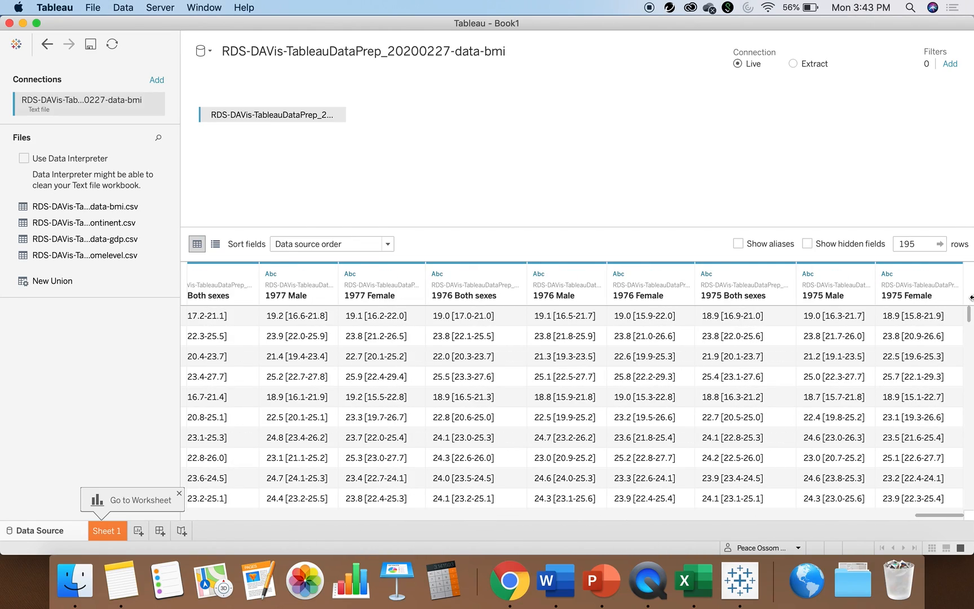
shift+click(934, 279)
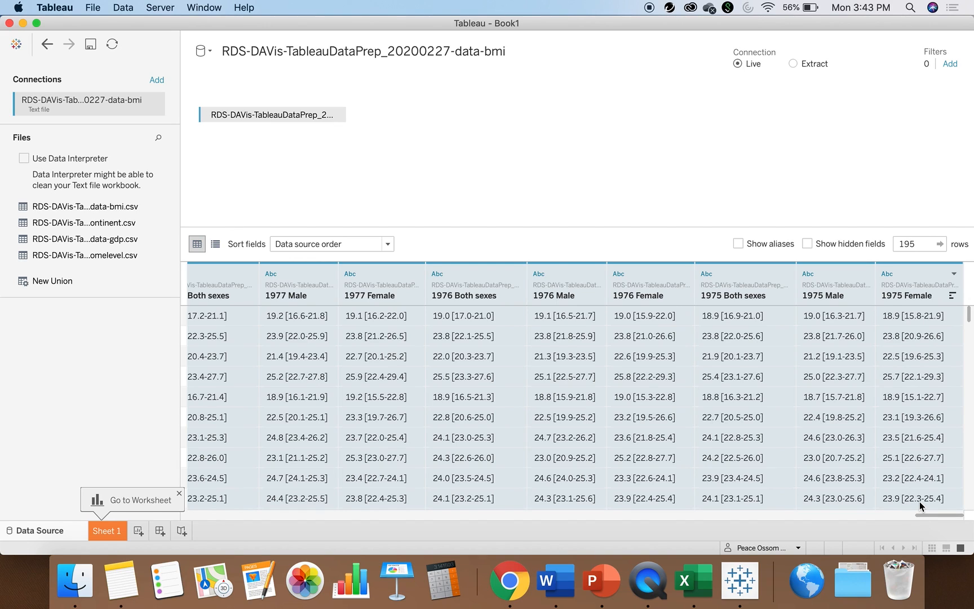
right_click(834, 276)
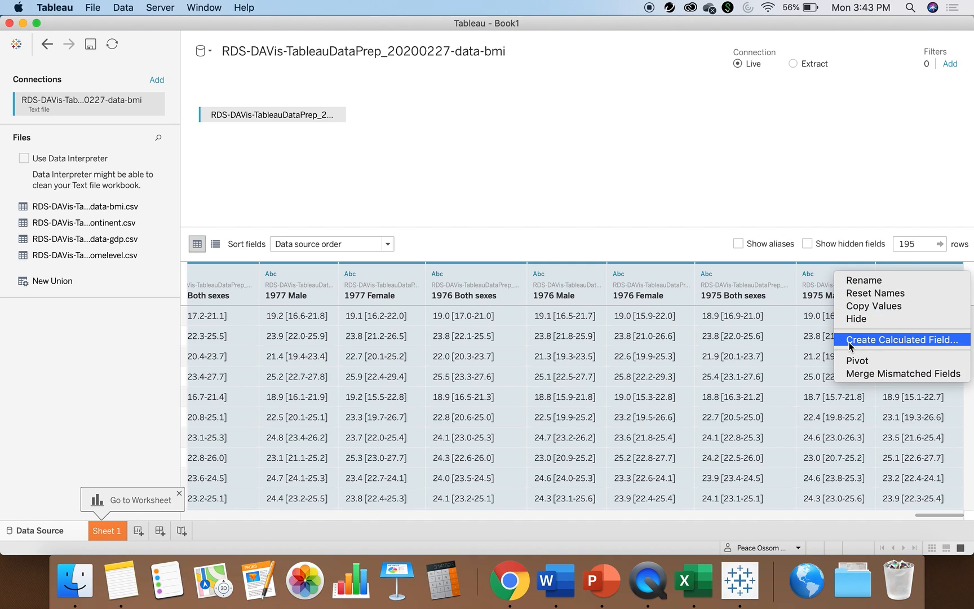
click(850, 360)
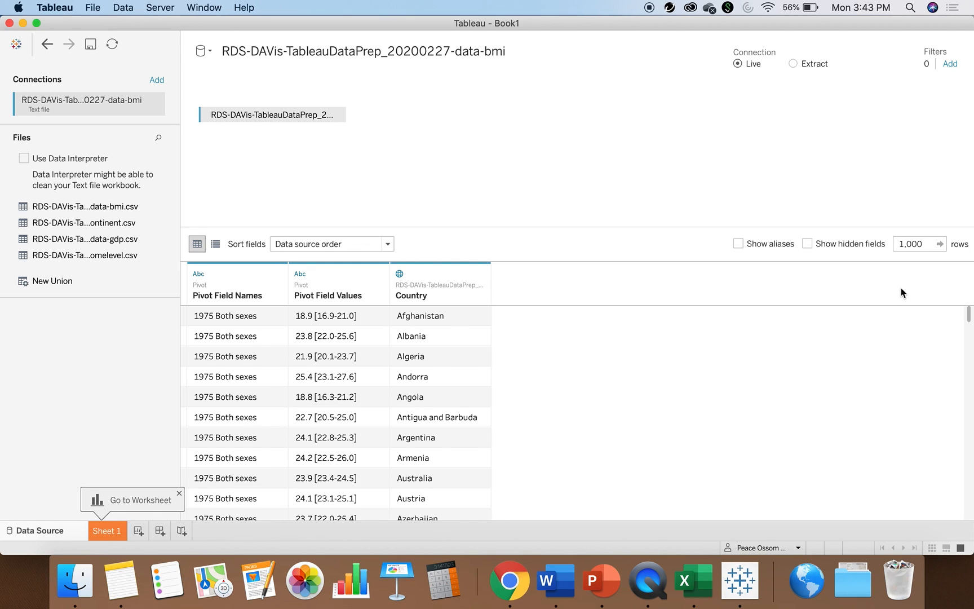
Step: Apply a custom split to Pivot Field Values, using a space as separator and splitting off the first 2 columns
click(905, 244)
mouse_move(967, 315)
mouse_down()
mouse_move(946, 470)
mouse_move(972, 312)
mouse_up()
click(380, 274)
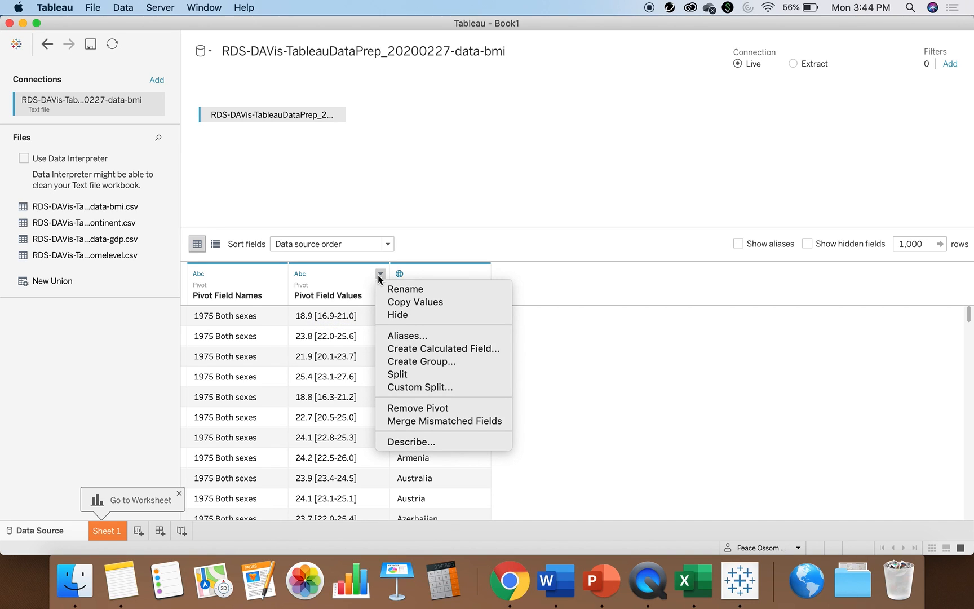
click(431, 388)
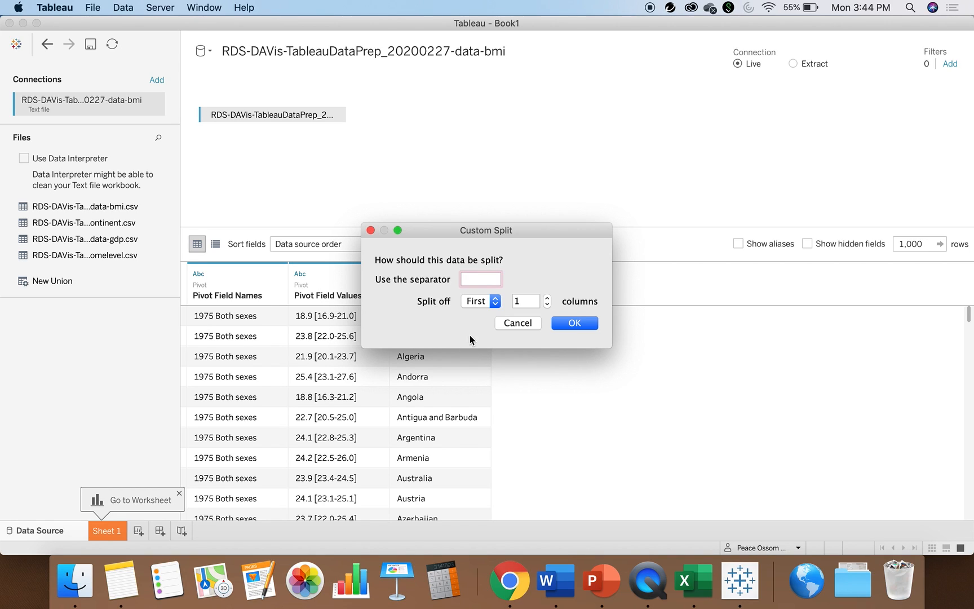
click(547, 299)
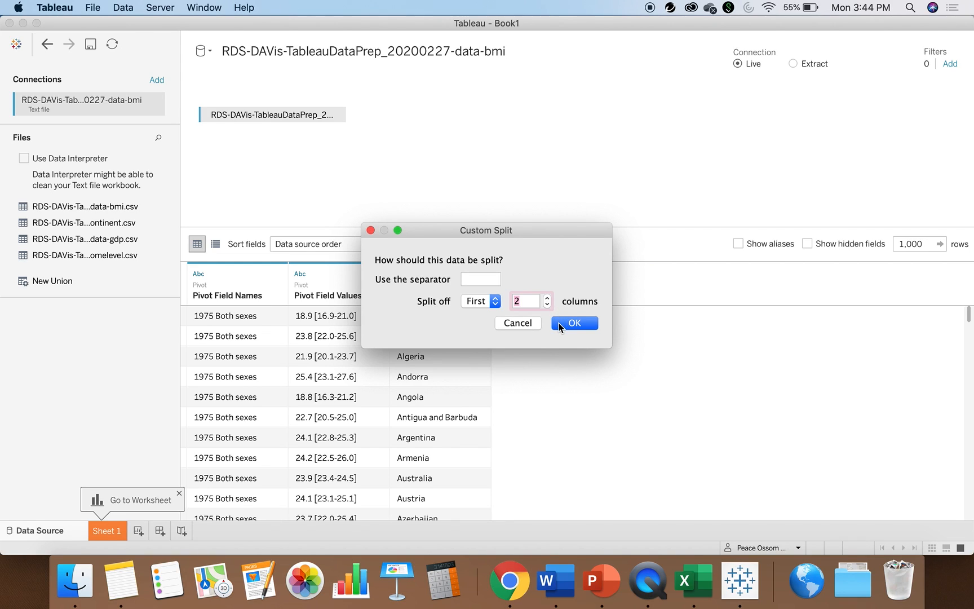
click(481, 279)
key(Tab)
click(570, 324)
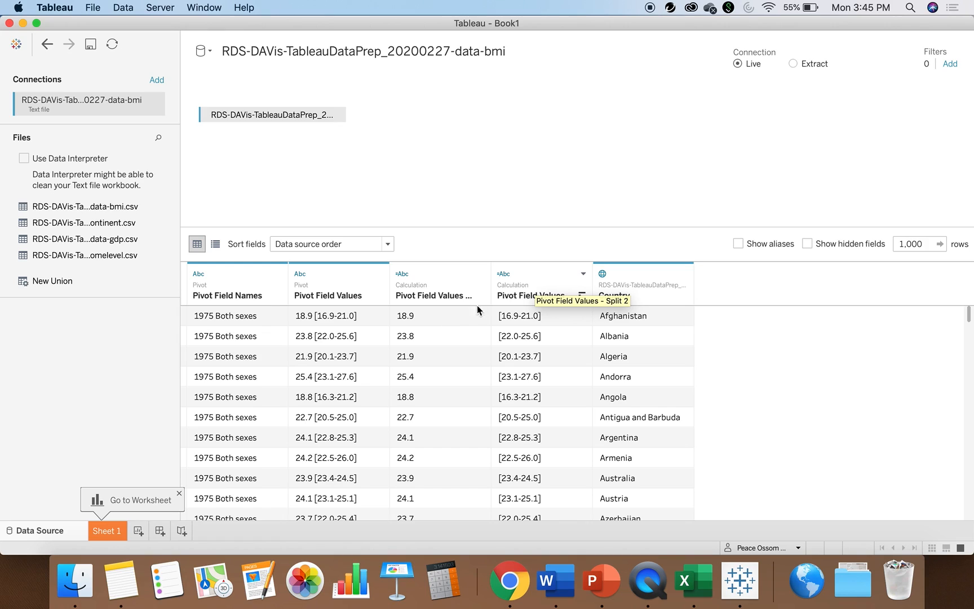
Step: Rename the second split column, which holds the bracketed ranges, as SD Range
double_click(521, 294)
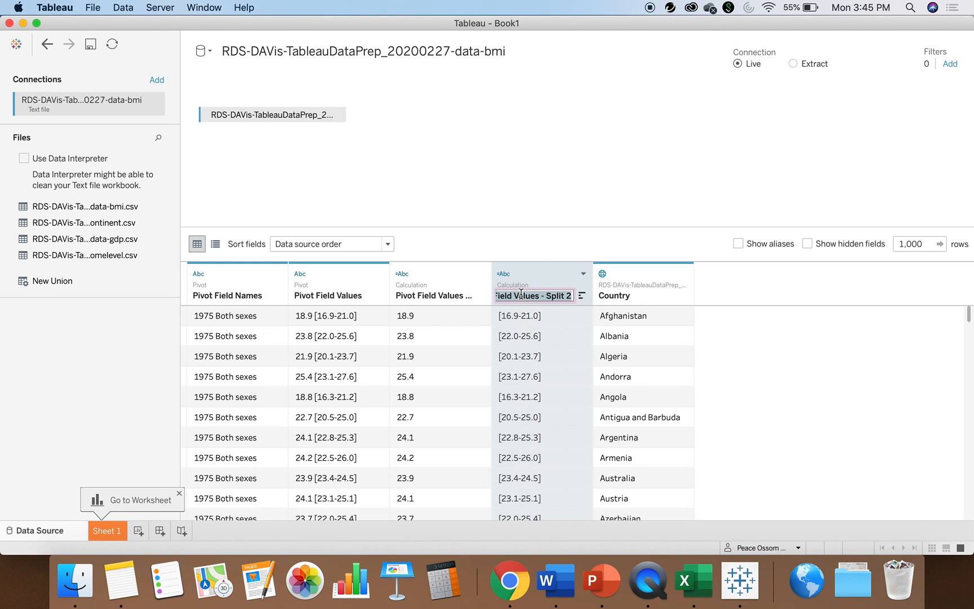
text(SD Rand)
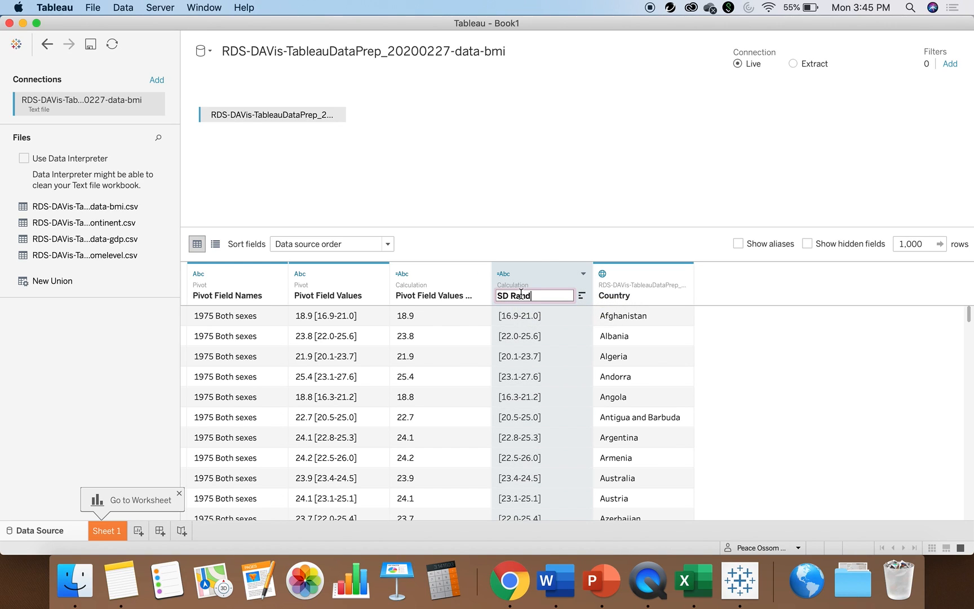
key(BackSpace)
text(ge)
click(587, 223)
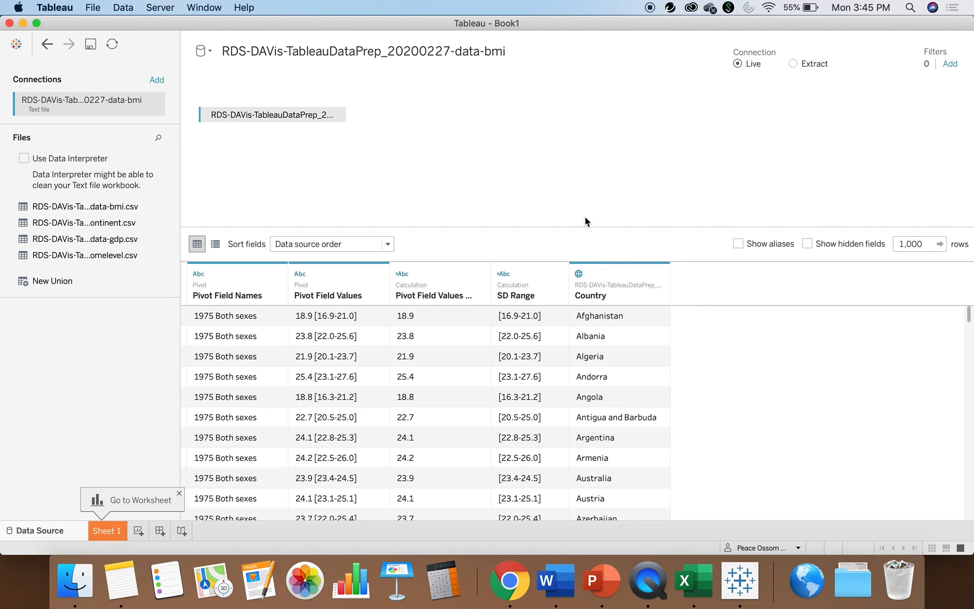
Step: Rename the first split column of Pivot Field Values as BMI and set its data type to Number (decimal)
double_click(426, 296)
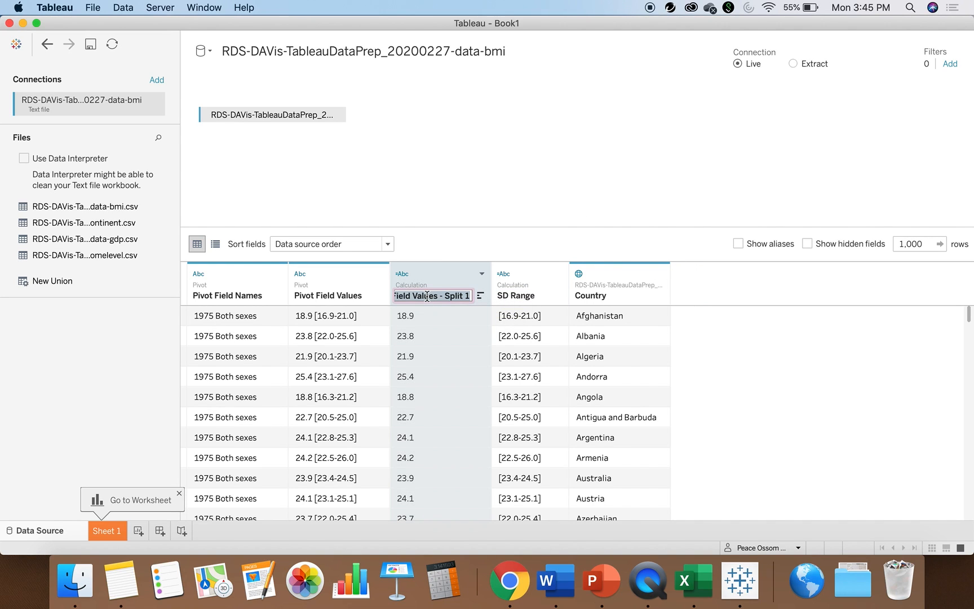
text(BMI)
click(441, 226)
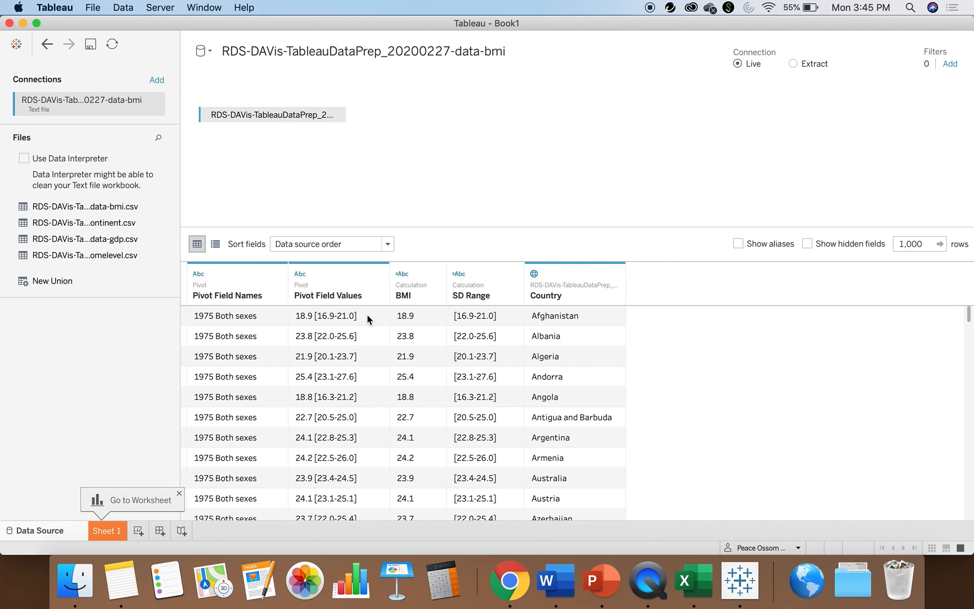
click(400, 274)
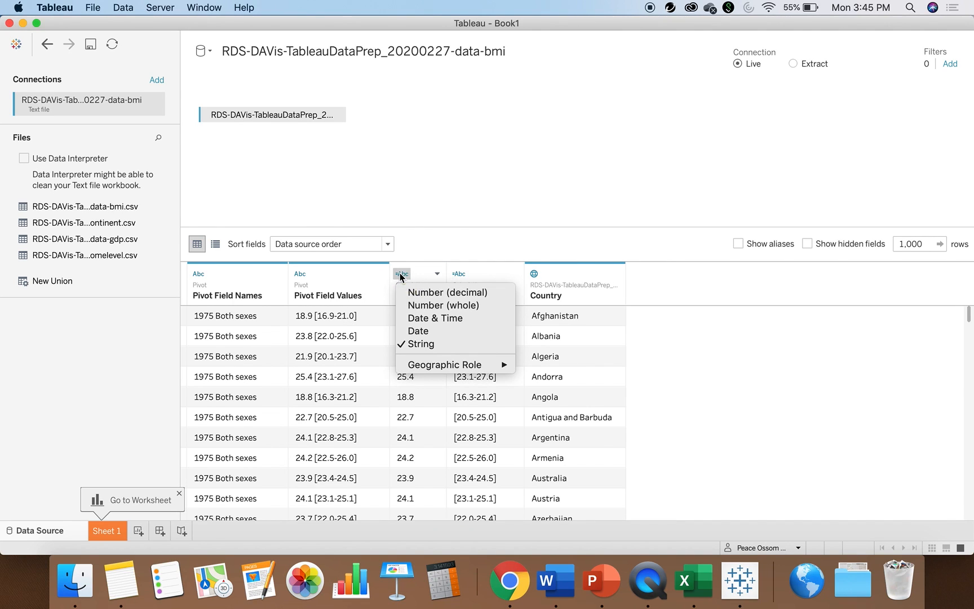
click(413, 292)
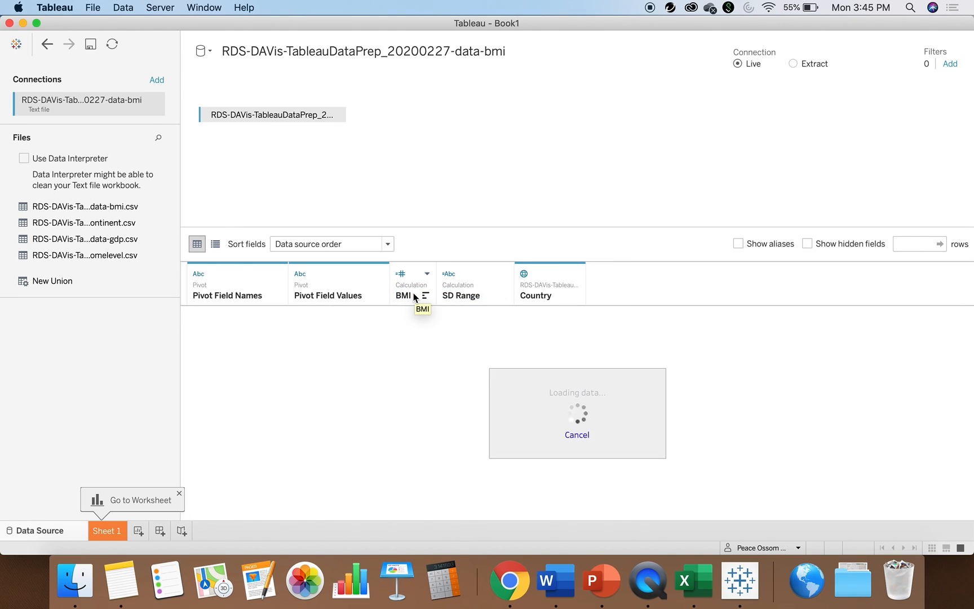
Step: Hide the original Pivot Field Values column from the data source grid
click(427, 274)
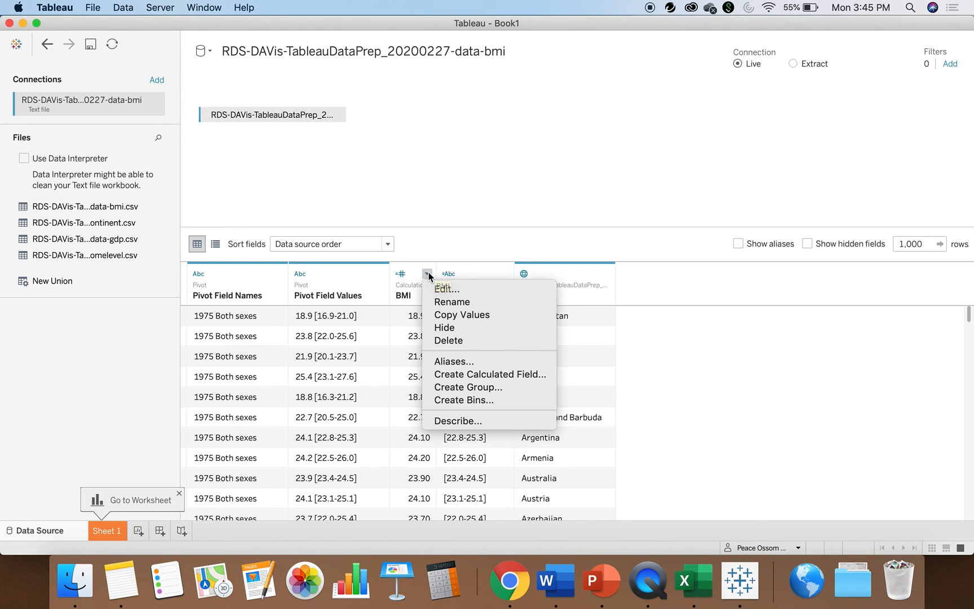
click(427, 223)
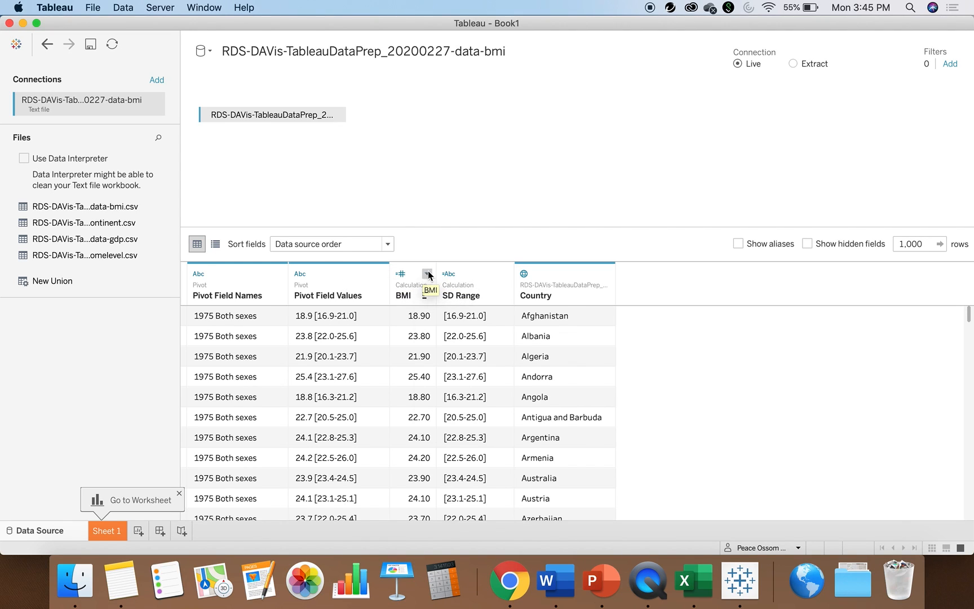
click(427, 274)
click(426, 226)
click(380, 274)
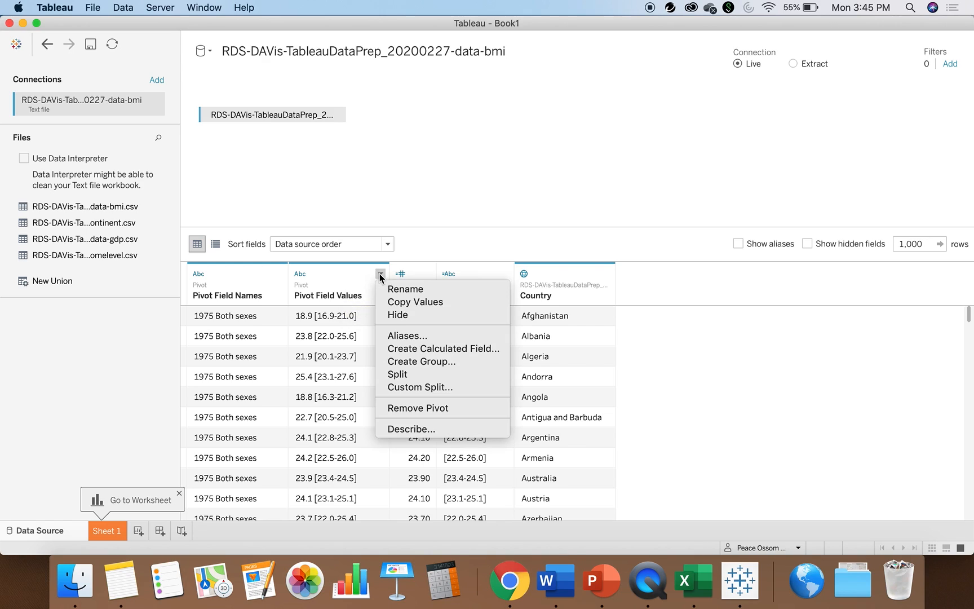
click(396, 314)
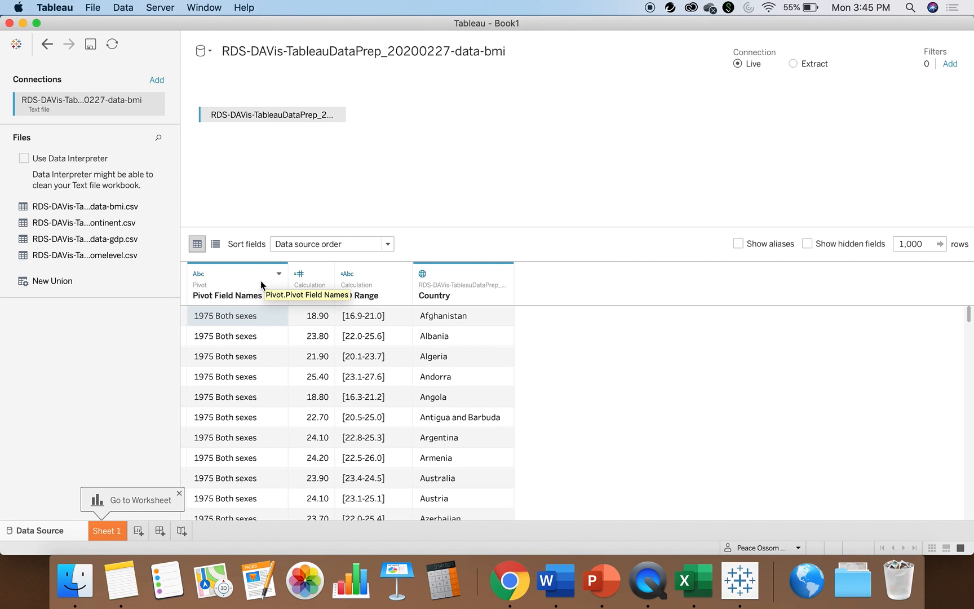
Step: Apply a custom split to Pivot Field Names, using a space as separator and splitting off the first 2 columns
click(278, 275)
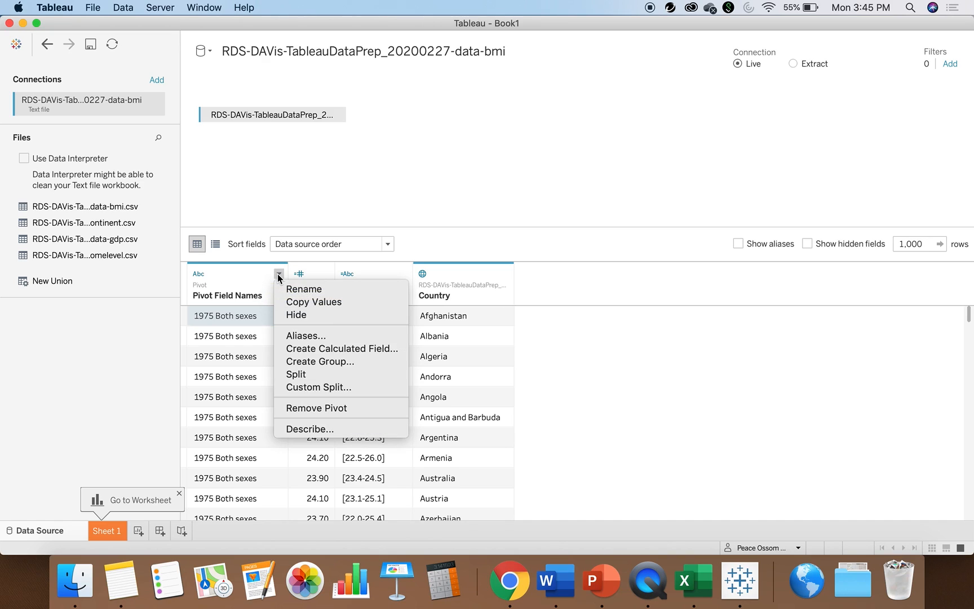
click(311, 388)
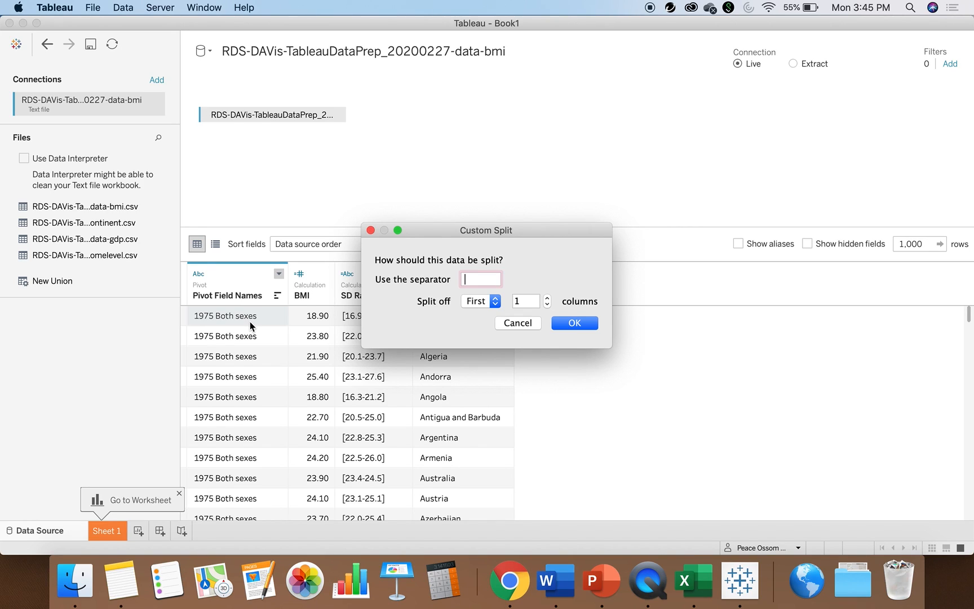
click(547, 298)
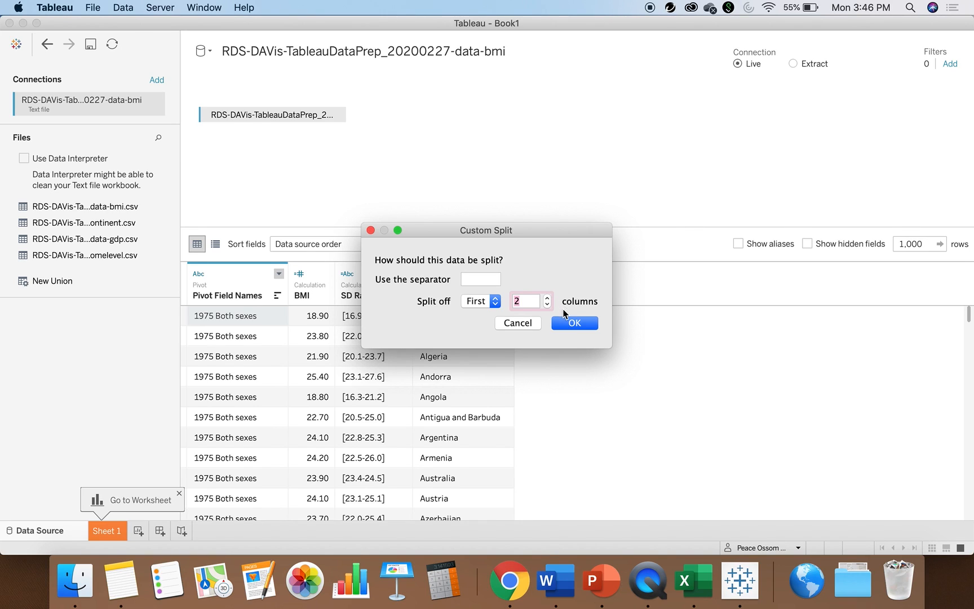
click(475, 278)
click(520, 304)
click(574, 325)
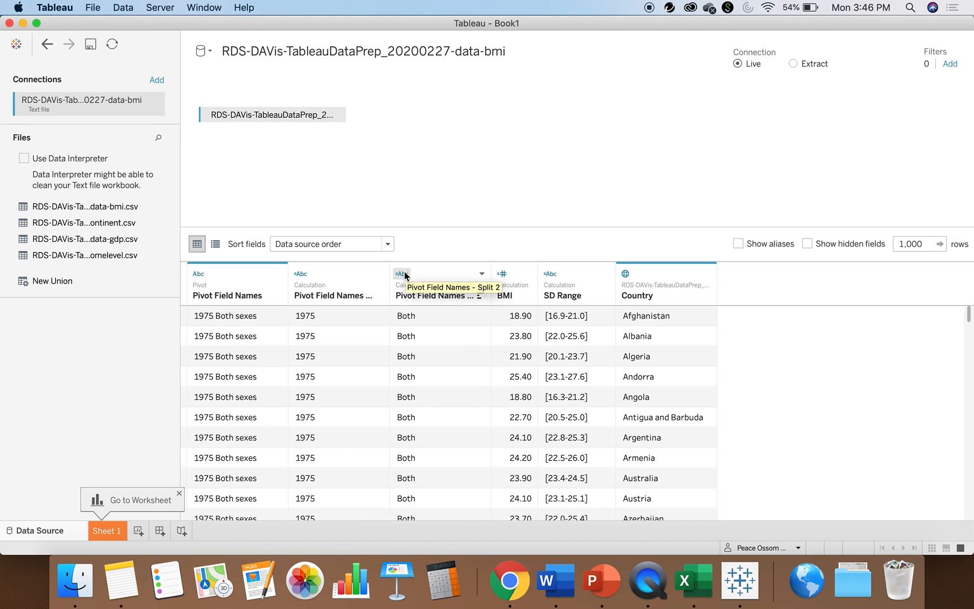
Step: Rename the second split column of Pivot Field Names as Sex and the first one as Year
click(403, 296)
double_click(403, 296)
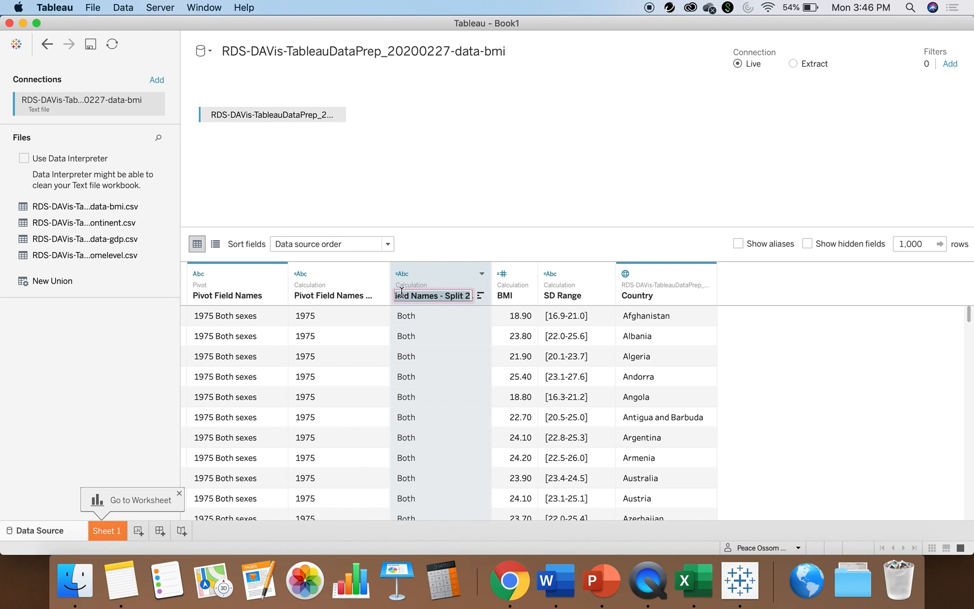
text(Sex)
click(424, 211)
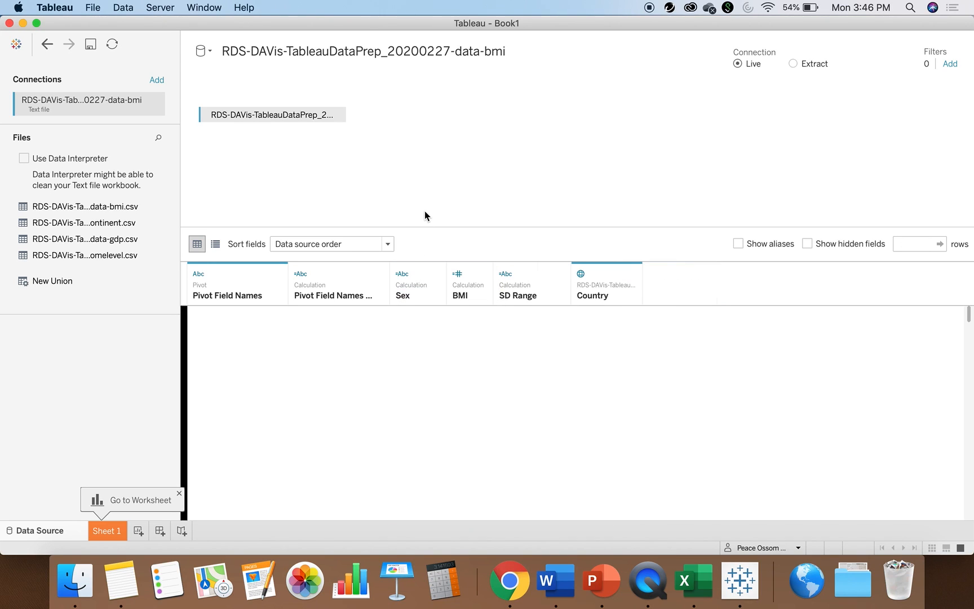
click(340, 298)
double_click(337, 297)
text(Year)
click(361, 216)
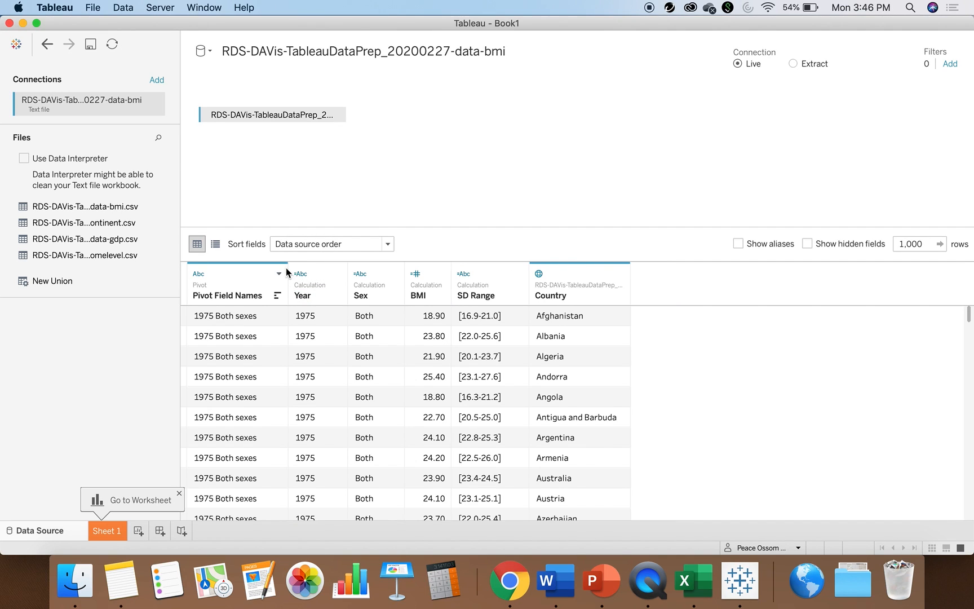
Step: Hide the original Pivot Field Names column from the data source grid
click(279, 274)
click(281, 316)
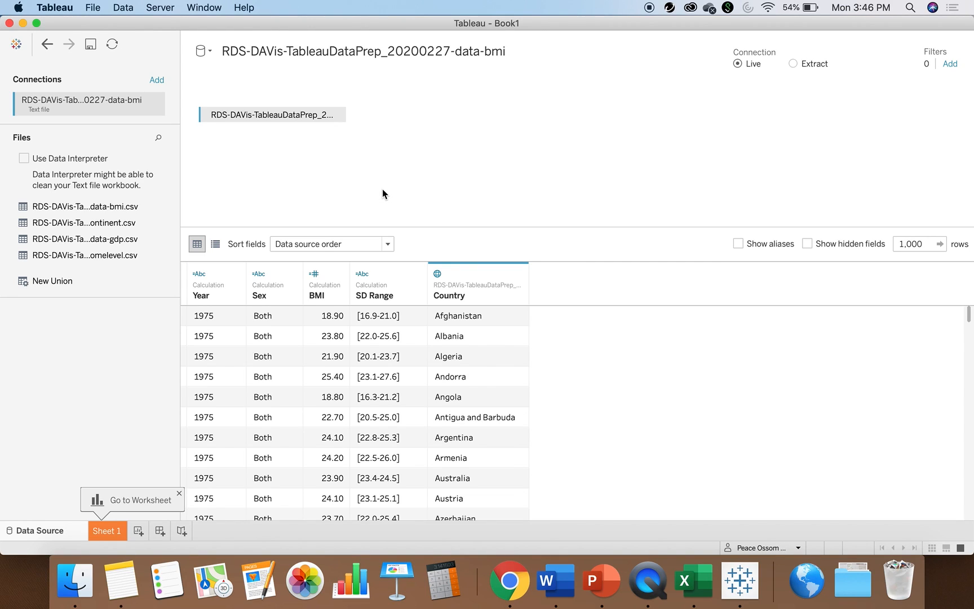
Step: Check the data type assigned to BMI and the geographic role assigned to Country
click(315, 275)
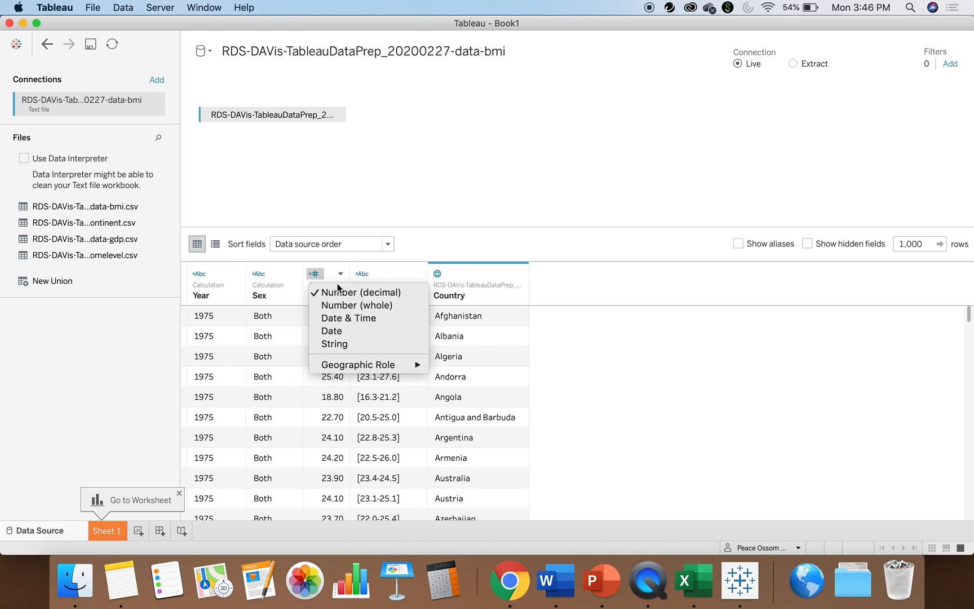
click(363, 214)
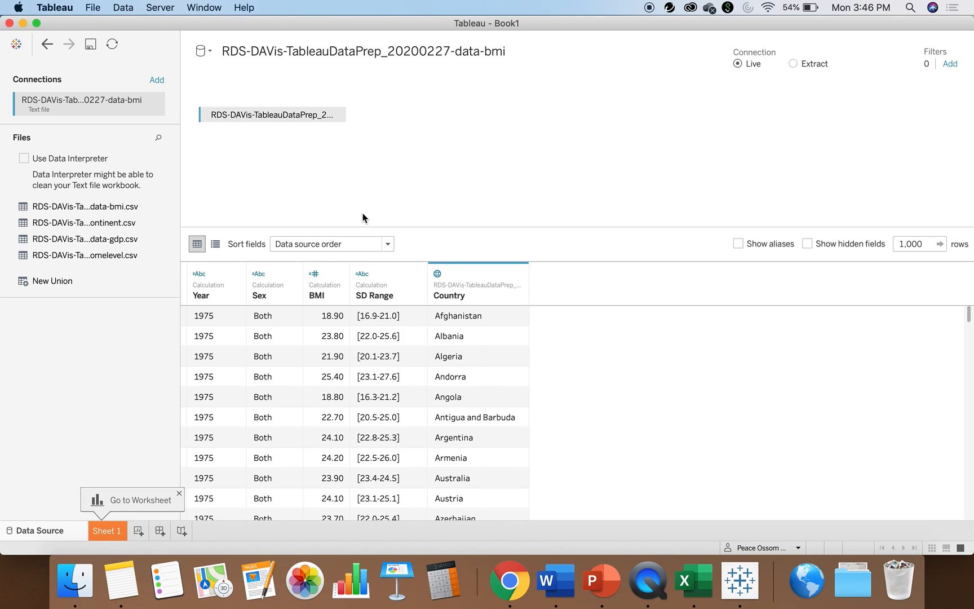
click(438, 274)
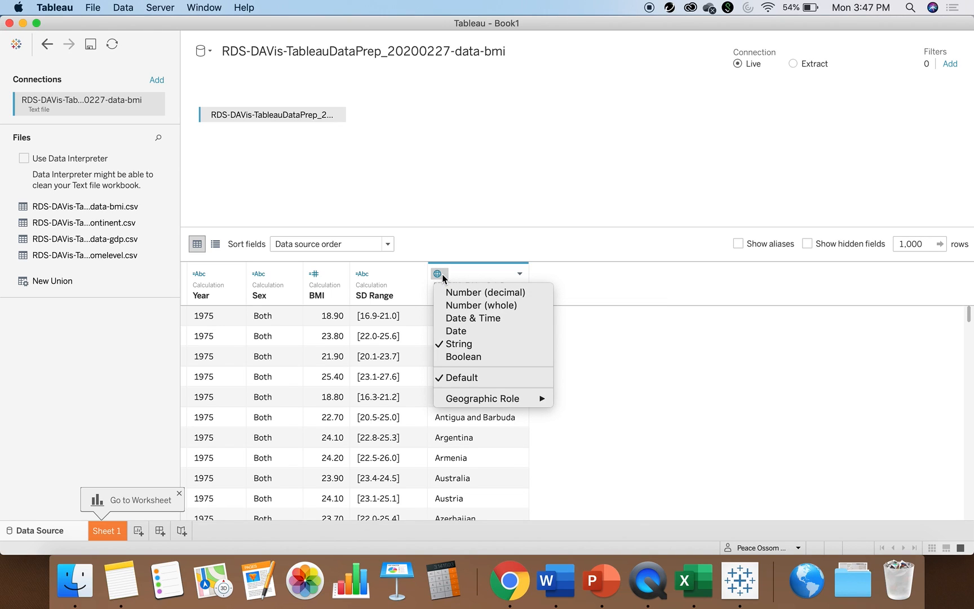
mouse_move(476, 398)
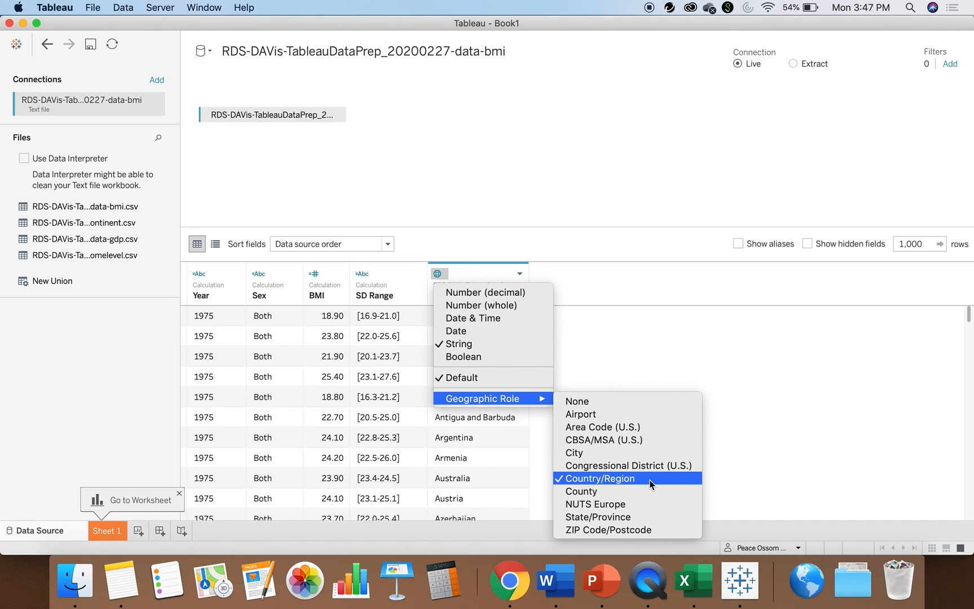
click(640, 181)
Step: Change the data type of the Year field to Date
click(199, 274)
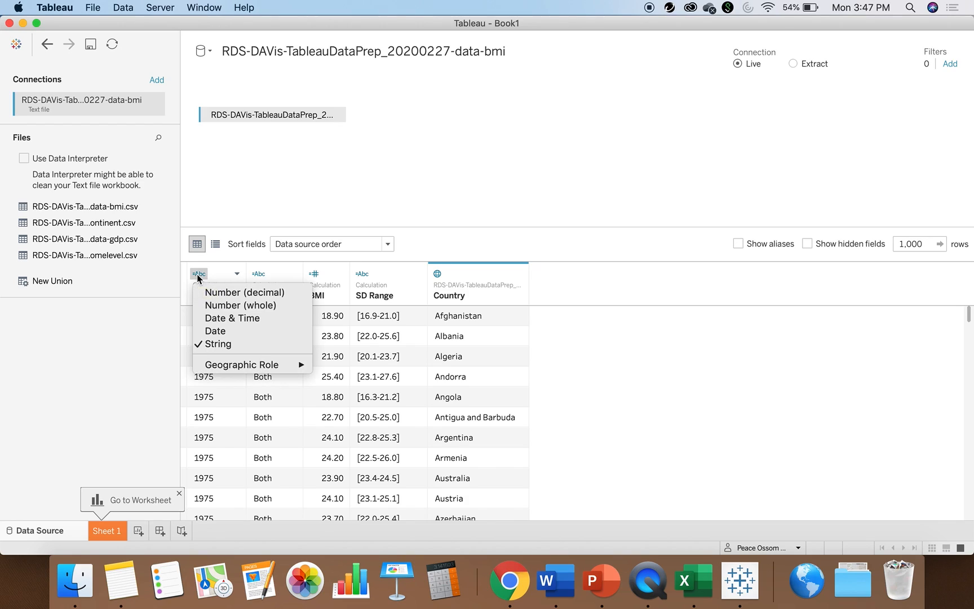
click(239, 335)
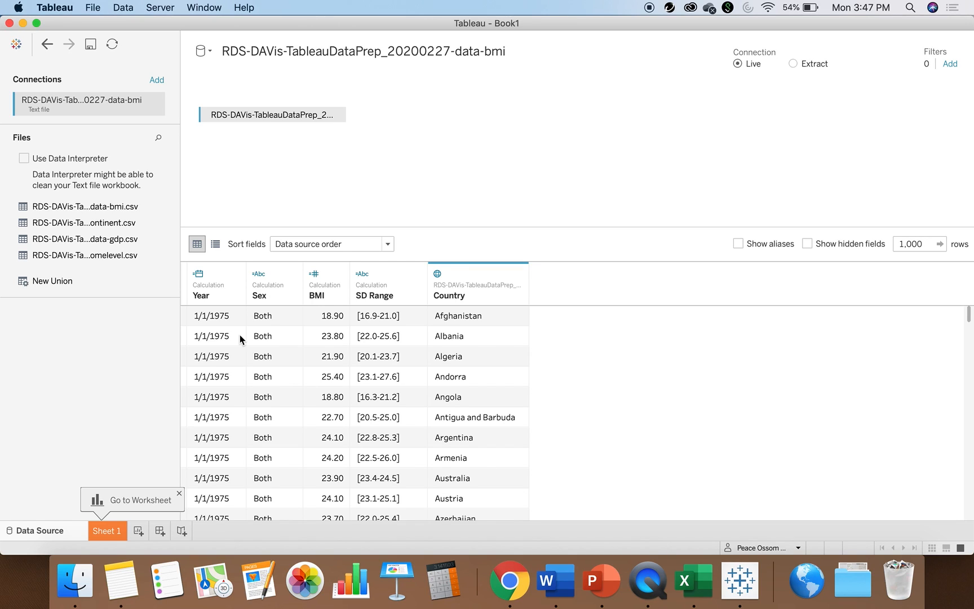
Step: Add the continent CSV to the data source and join it to the BMI table on Country = Country Name
drag(82, 225, 341, 192)
drag(418, 138, 428, 130)
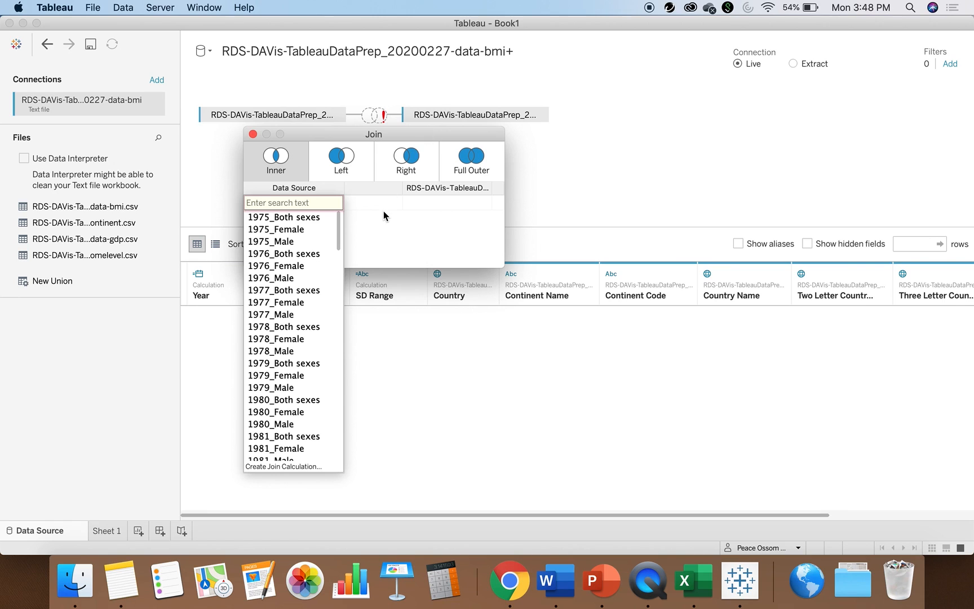
drag(339, 239, 335, 252)
scroll(304, 320, down, 20)
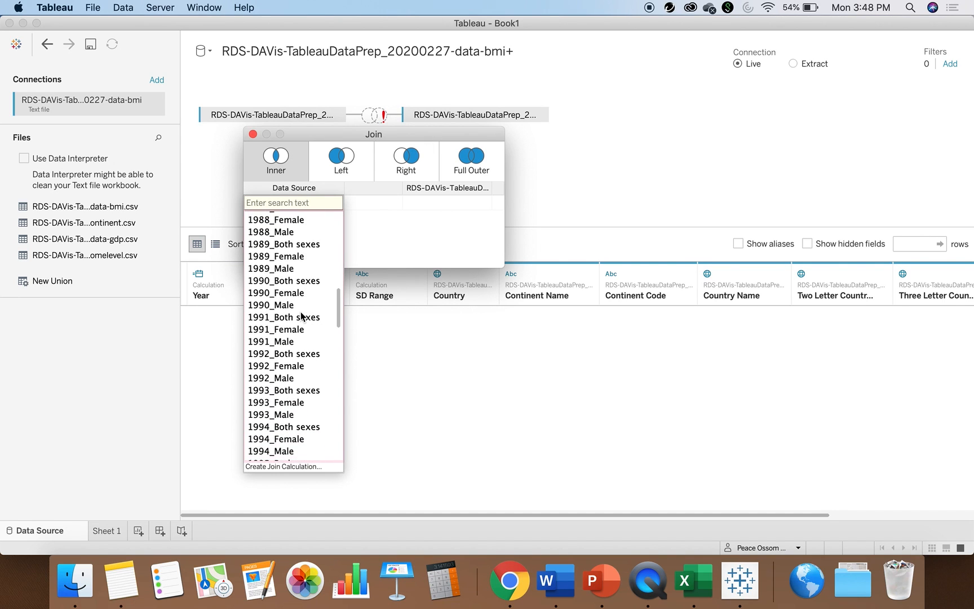
scroll(273, 369, down, 14)
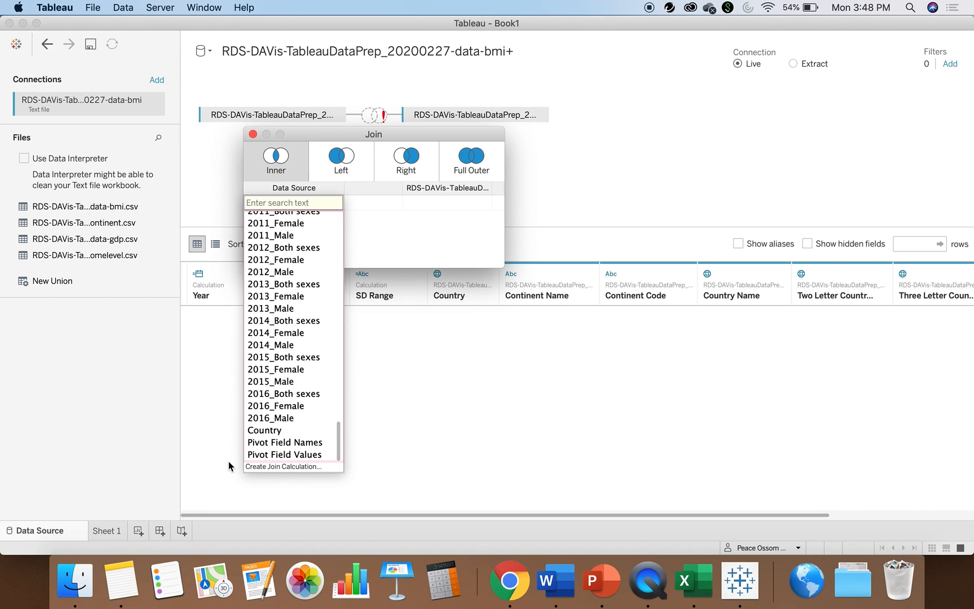
click(258, 431)
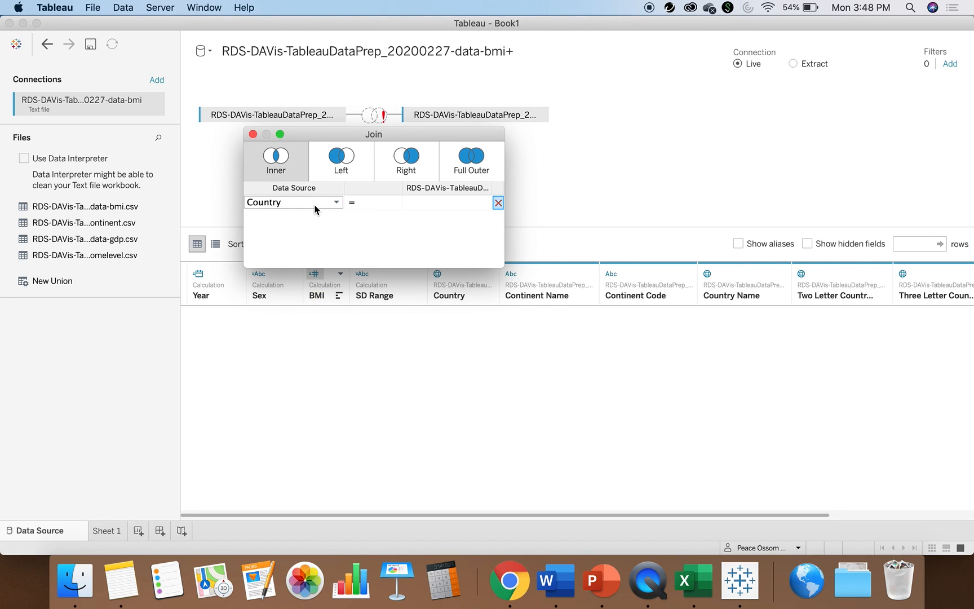
click(417, 203)
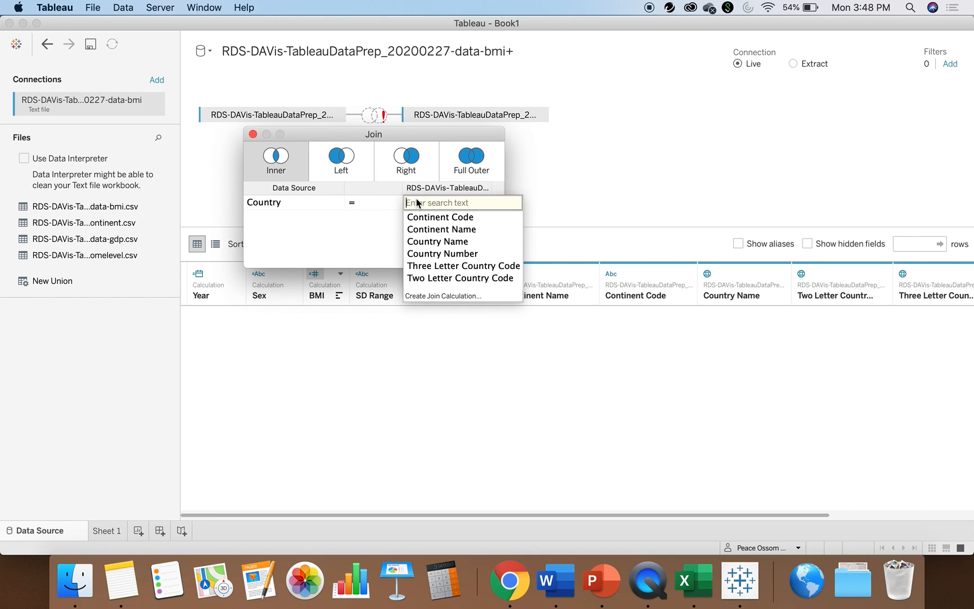
click(421, 242)
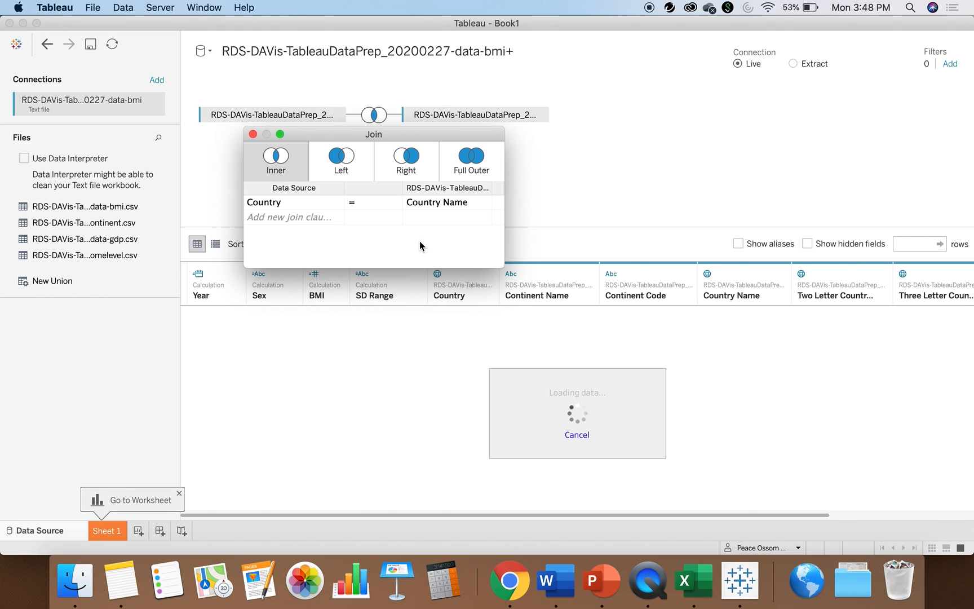
click(571, 185)
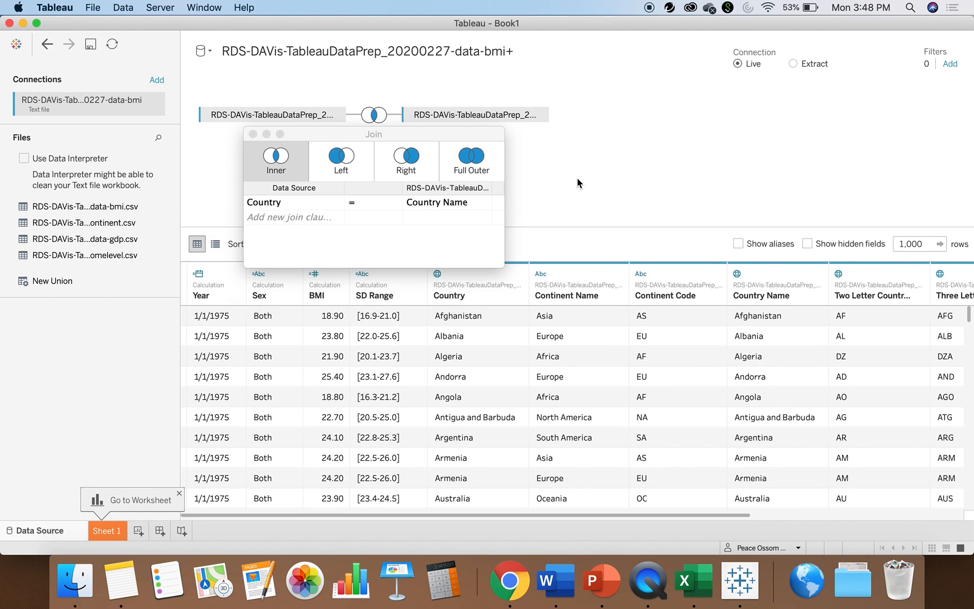
Step: Examine the joined continent columns in the grid, comparing Country with Country Name and the country code fields
click(483, 317)
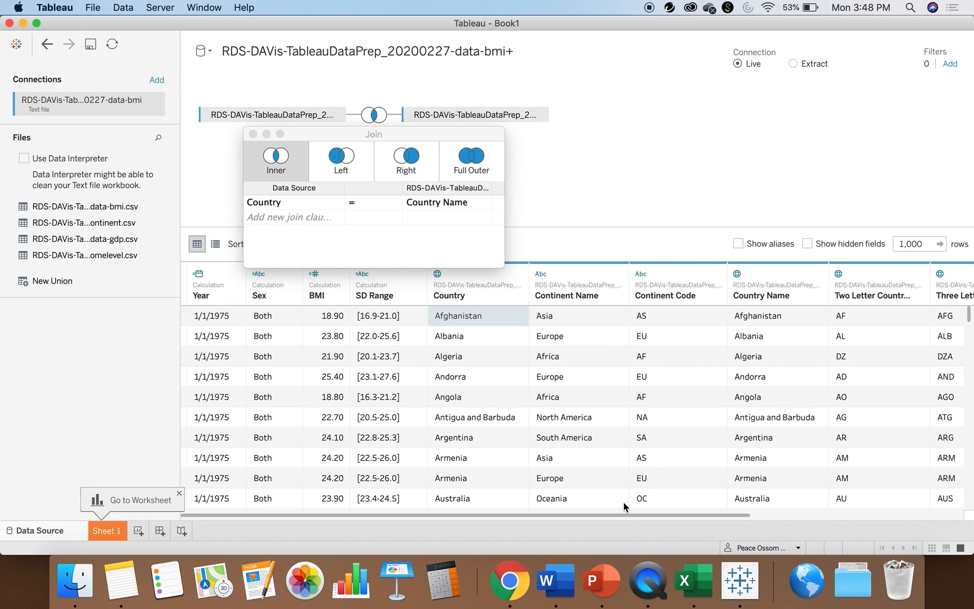
scroll(616, 515, right, 10)
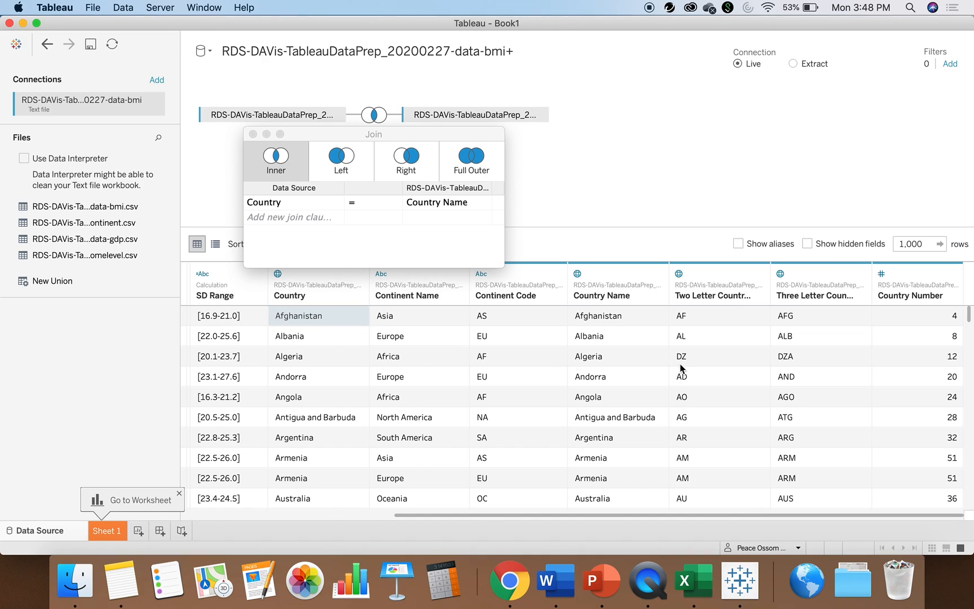
click(615, 317)
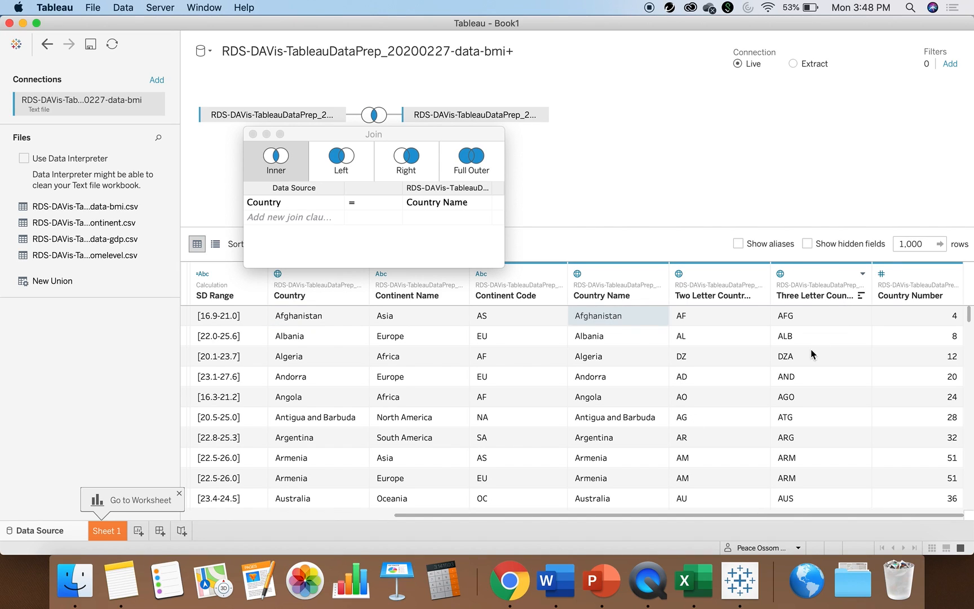
click(819, 319)
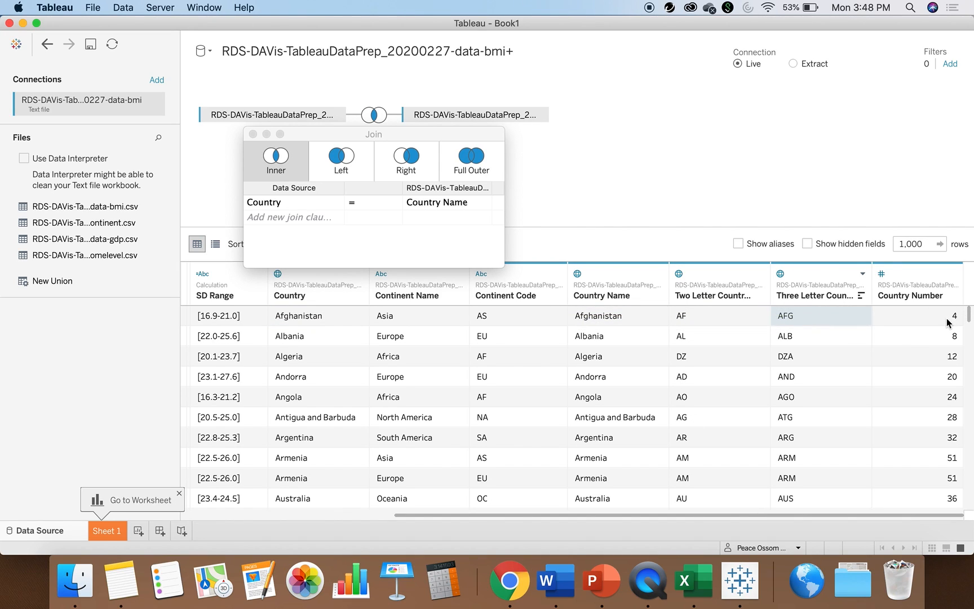
click(947, 320)
click(794, 315)
click(454, 319)
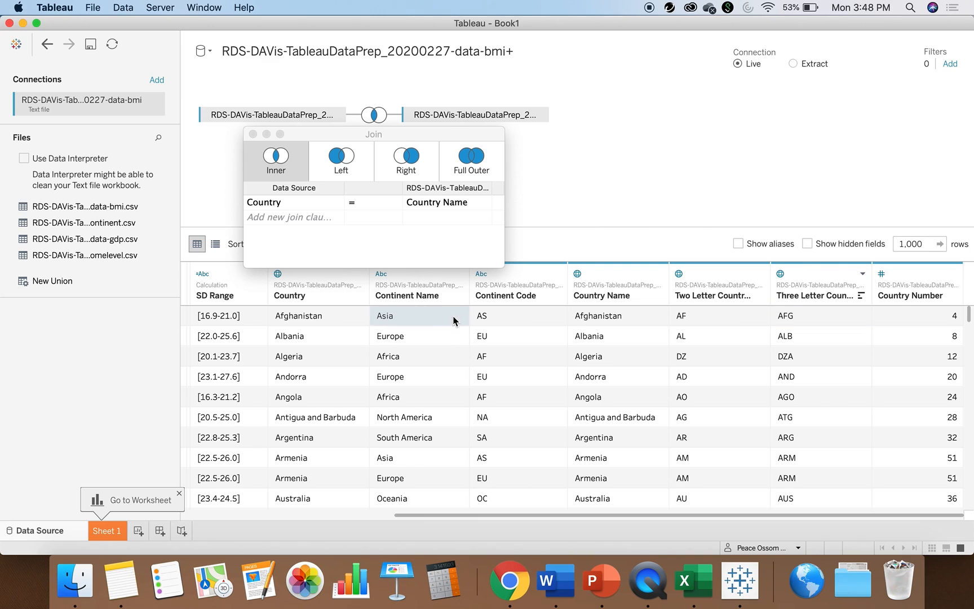
Step: Change the join between the BMI and continent tables to a left join and close the join settings
click(407, 242)
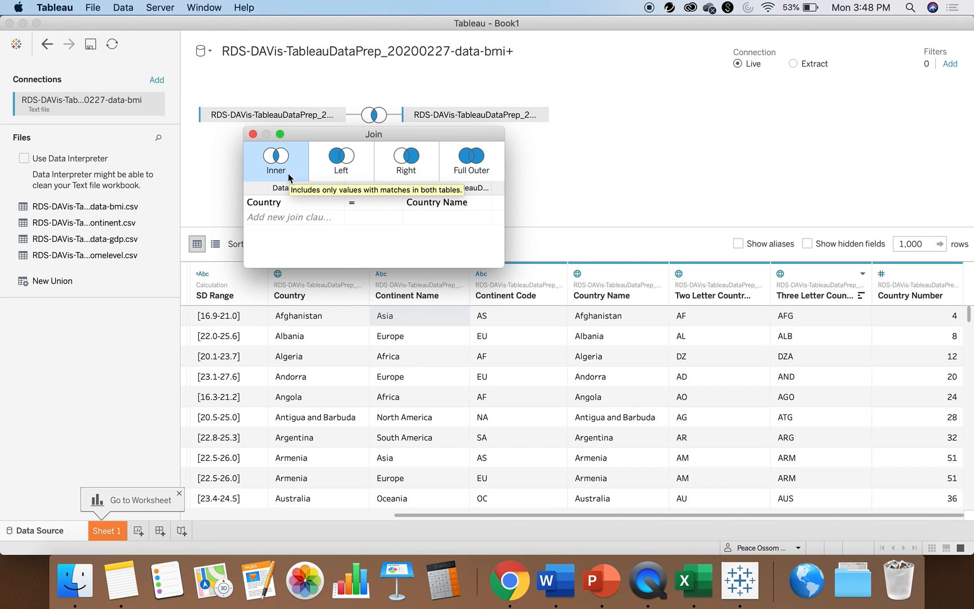
click(338, 165)
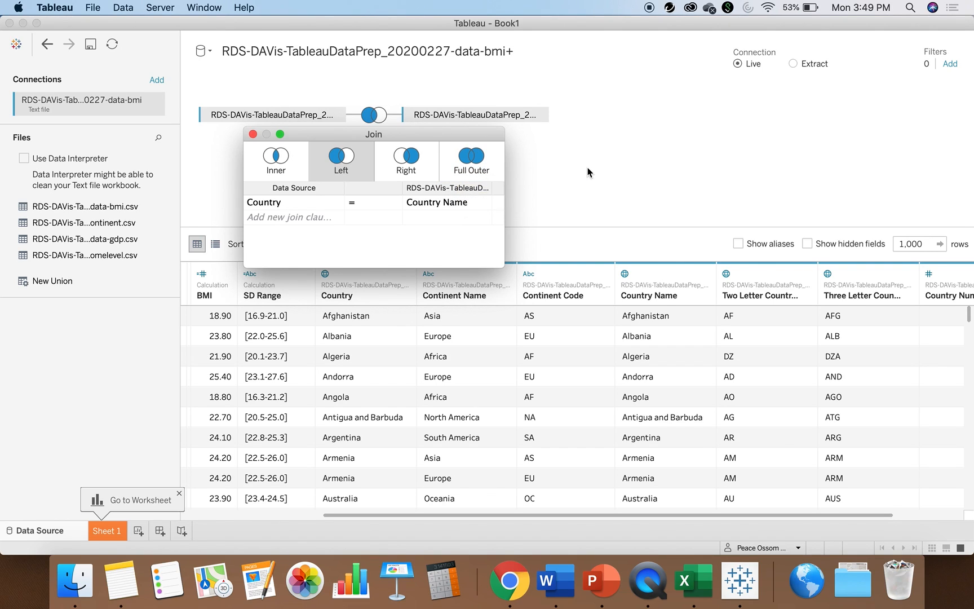
click(252, 134)
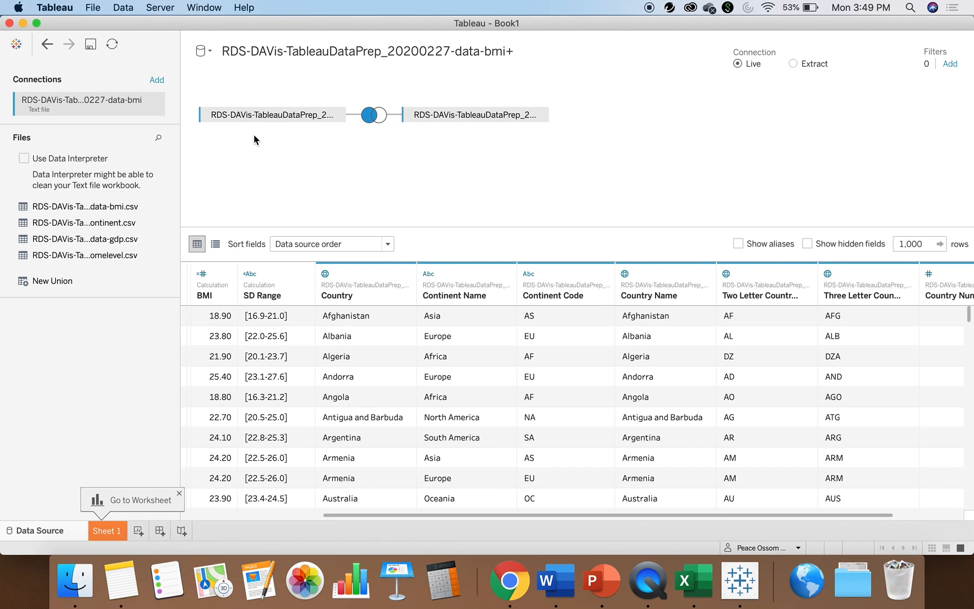
click(112, 9)
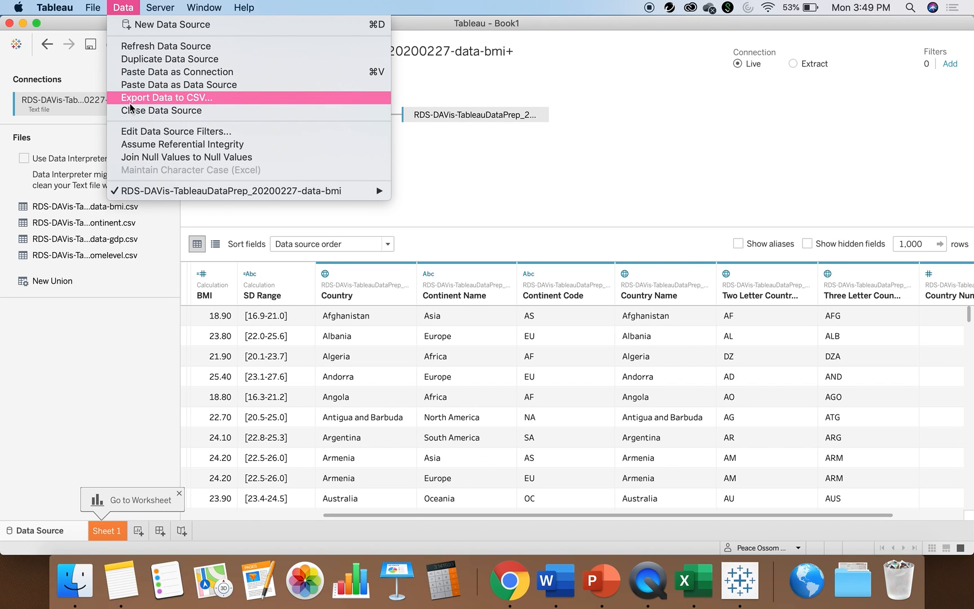
click(411, 153)
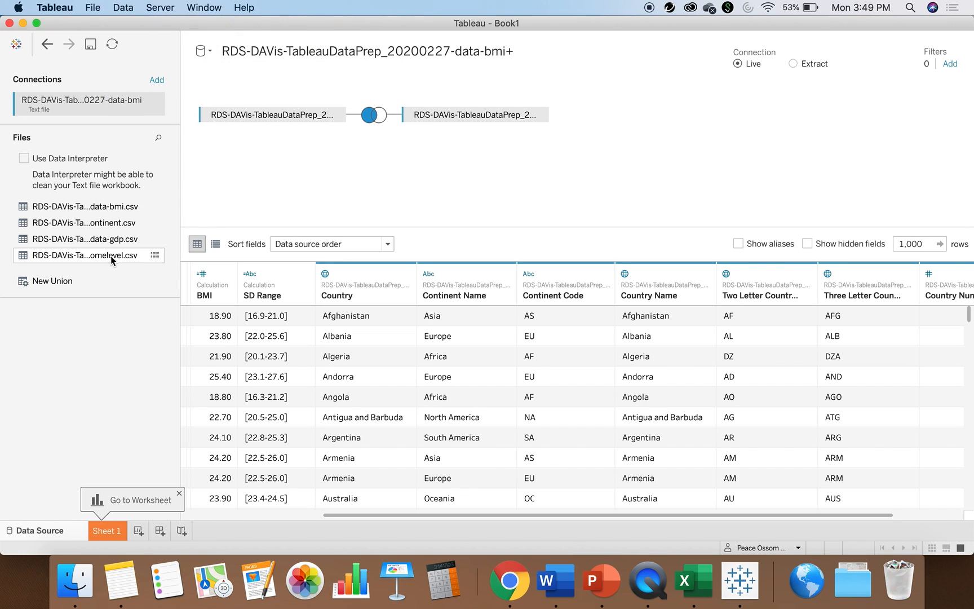
Step: Add the GDP CSV and left join it on the continent table's Three Letter Country Code = Country Code
drag(110, 247, 328, 154)
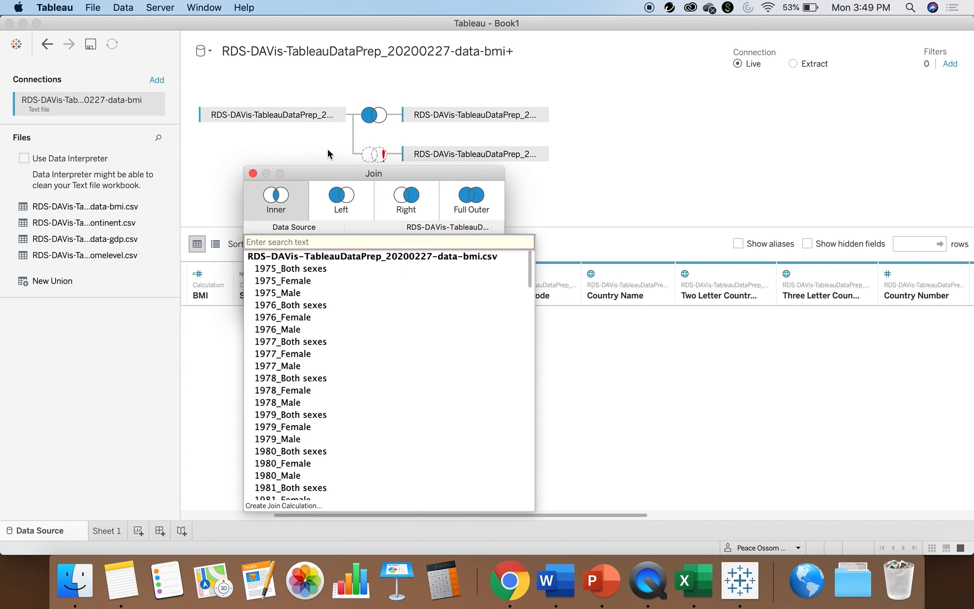
drag(530, 270, 408, 494)
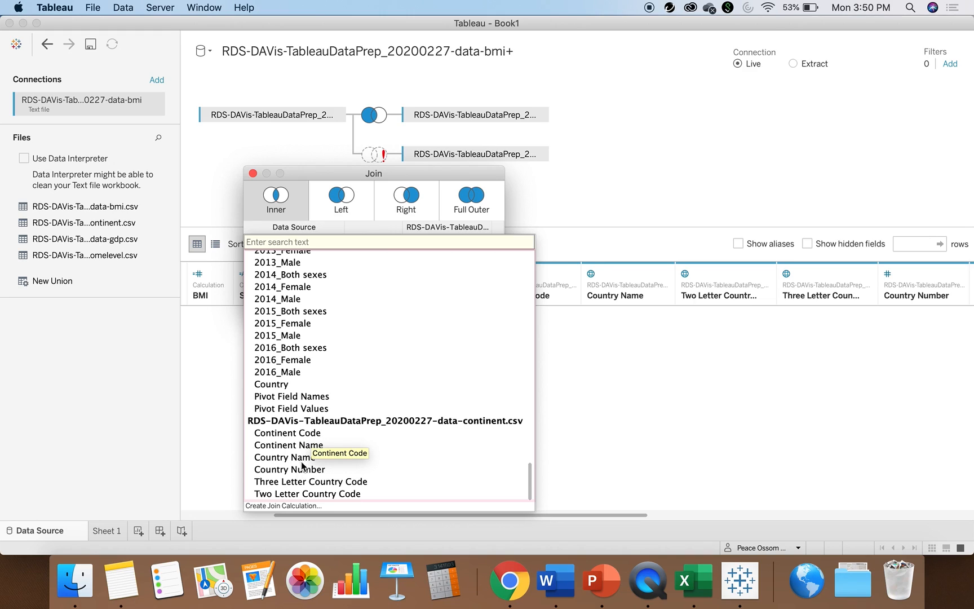
scroll(299, 480, down, 1)
click(291, 488)
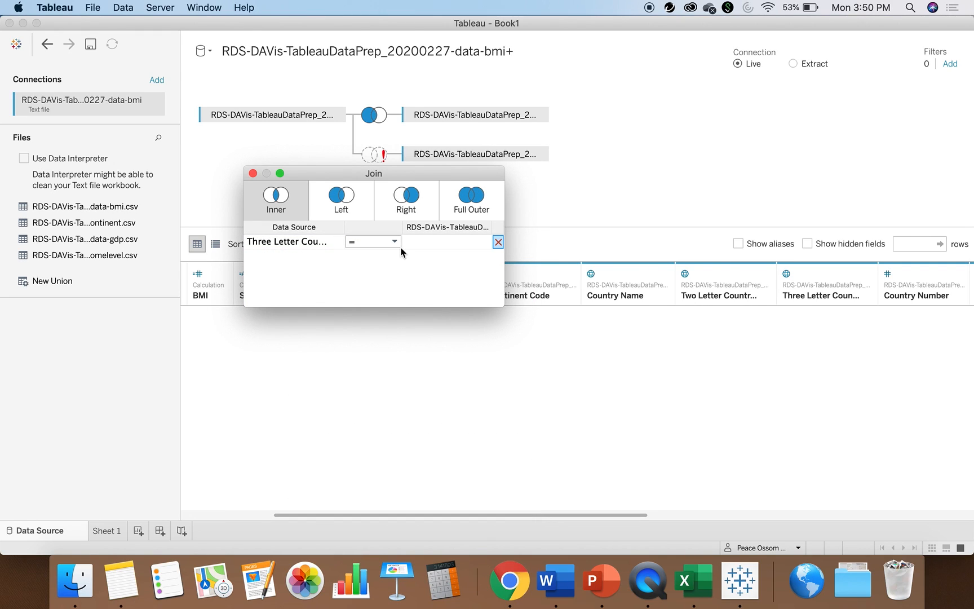
click(417, 243)
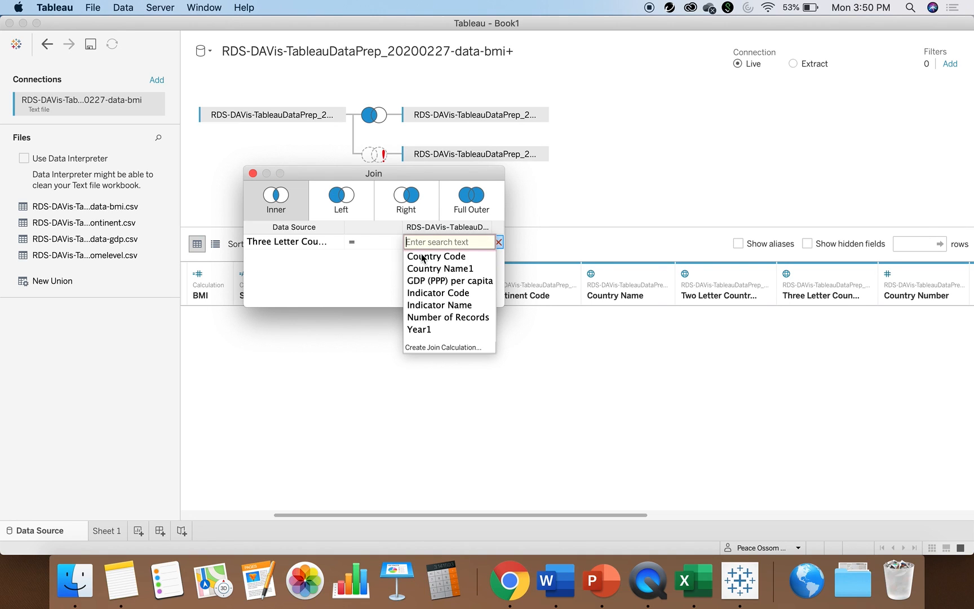
click(421, 257)
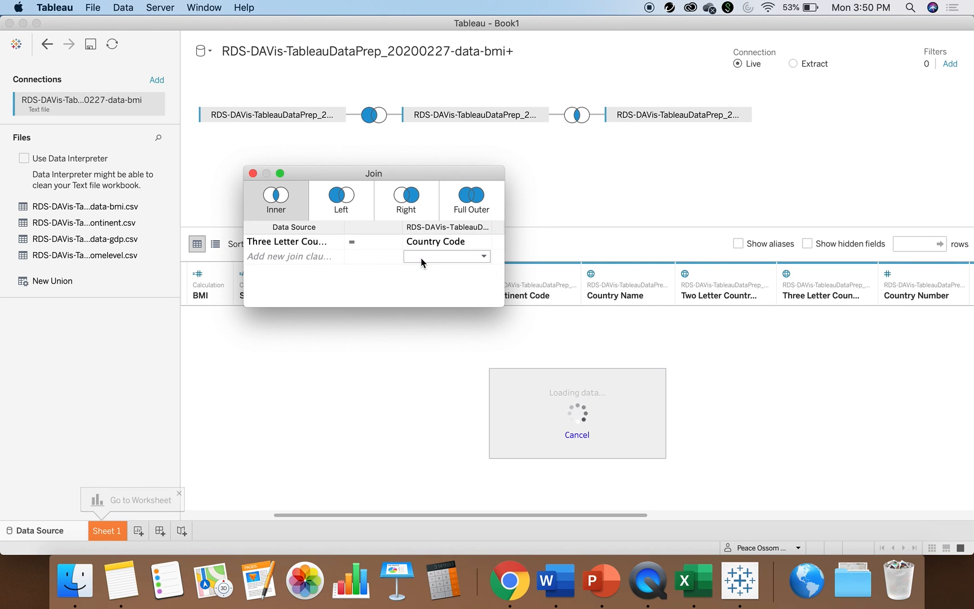
click(348, 210)
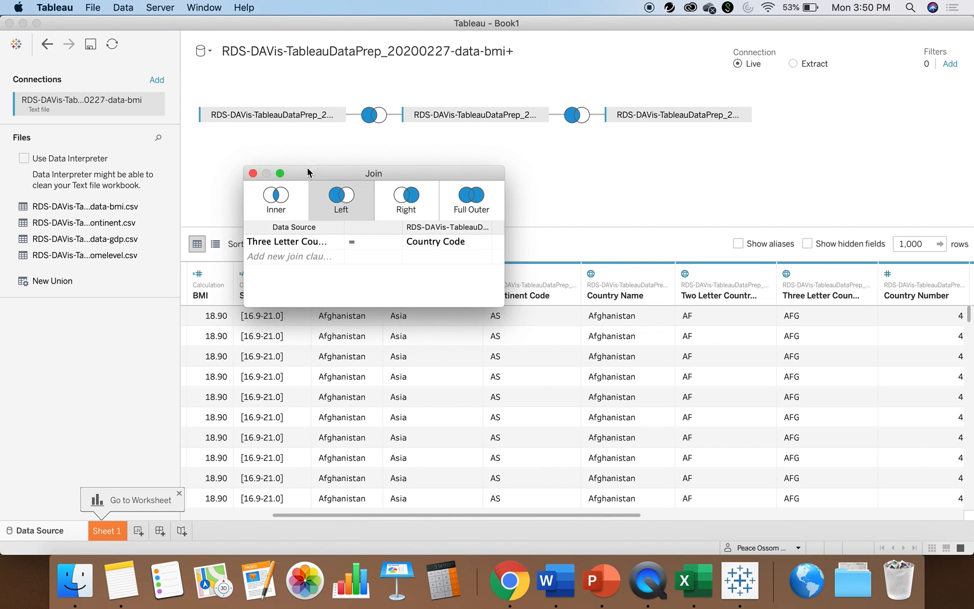
click(253, 173)
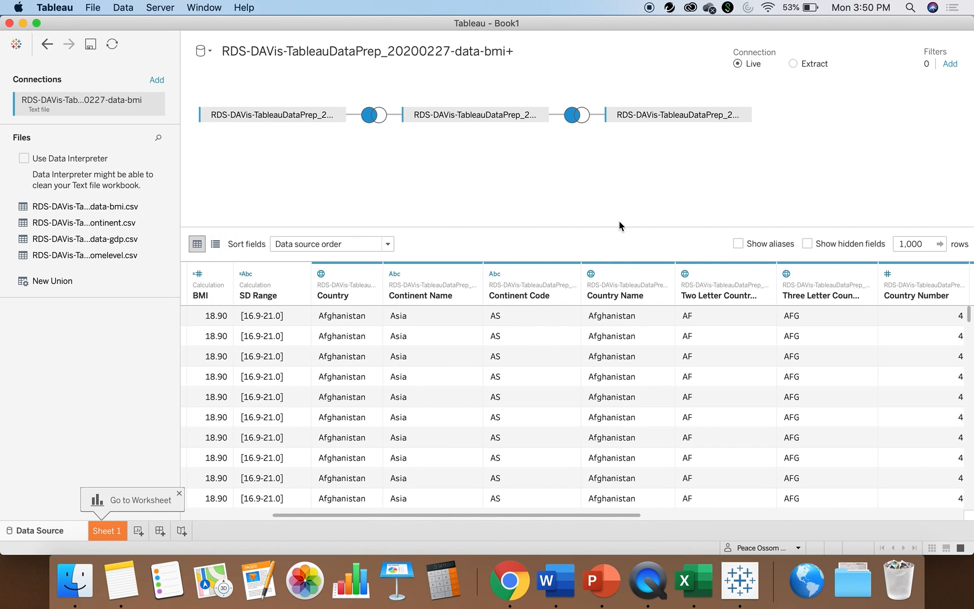
Step: Review the joined grid's country name and code columns through to the GDP table's indicator and year fields
drag(603, 516, 644, 516)
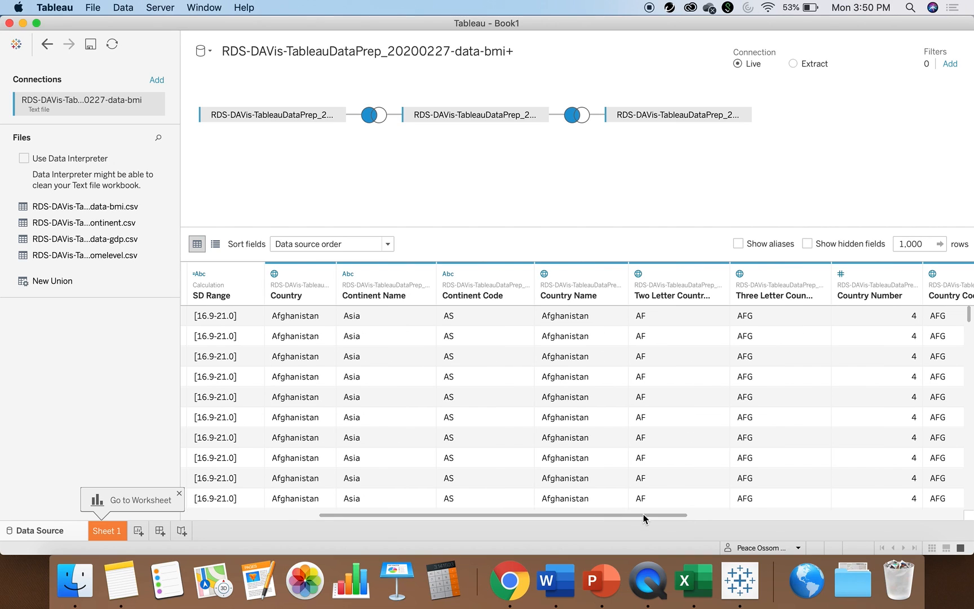
scroll(665, 509, right, 3)
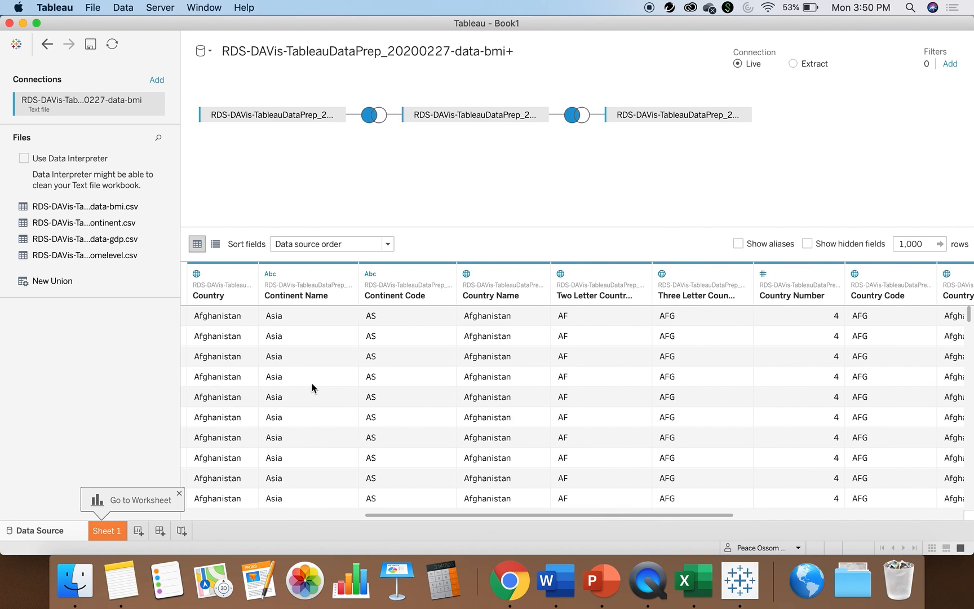
click(484, 325)
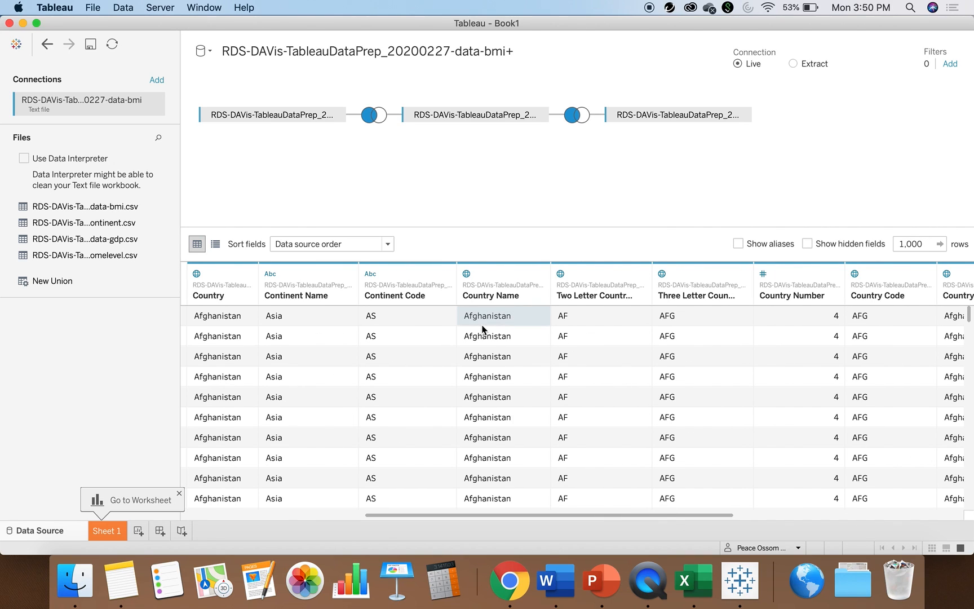
click(677, 313)
drag(623, 515, 704, 497)
scroll(744, 489, right, 4)
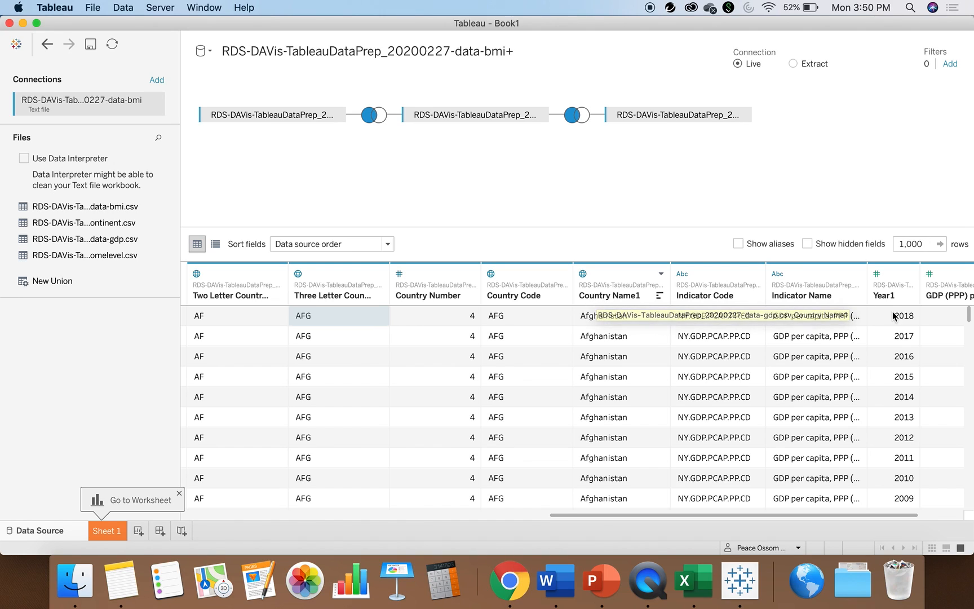
Step: Check the joined grid's last columns, from Indicator Name through Year1 to the GDP (PPP) per capita field
click(847, 318)
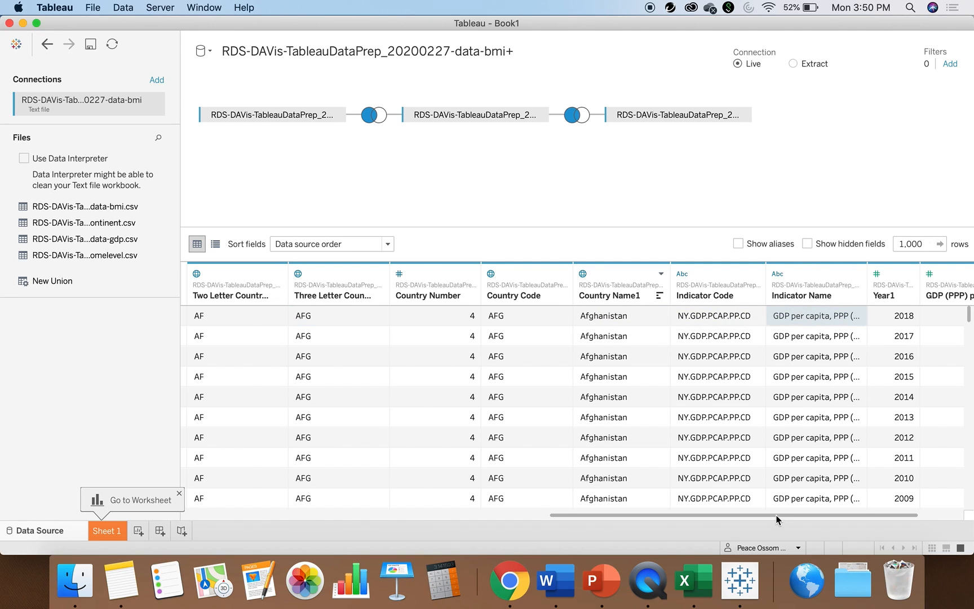
drag(779, 515, 853, 516)
click(893, 314)
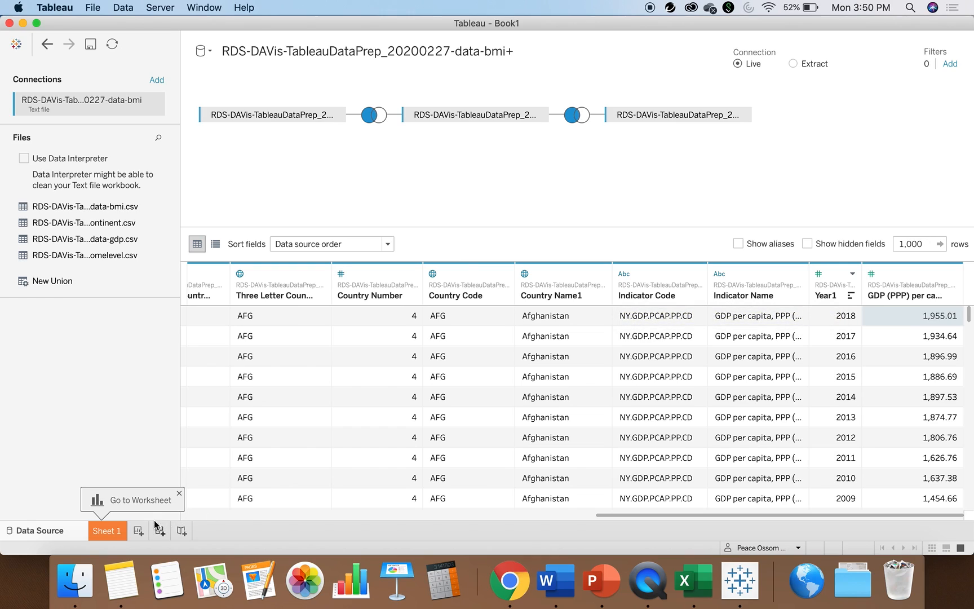
click(177, 494)
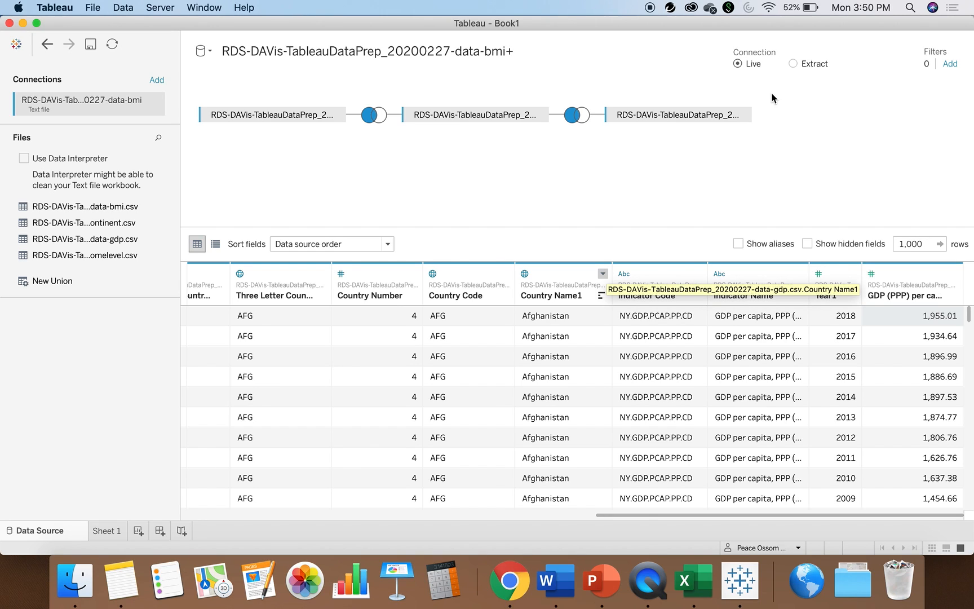
Step: Switch the data source connection to Extract and open Sheet 1, saving the extract in Datasources over the existing file
click(793, 63)
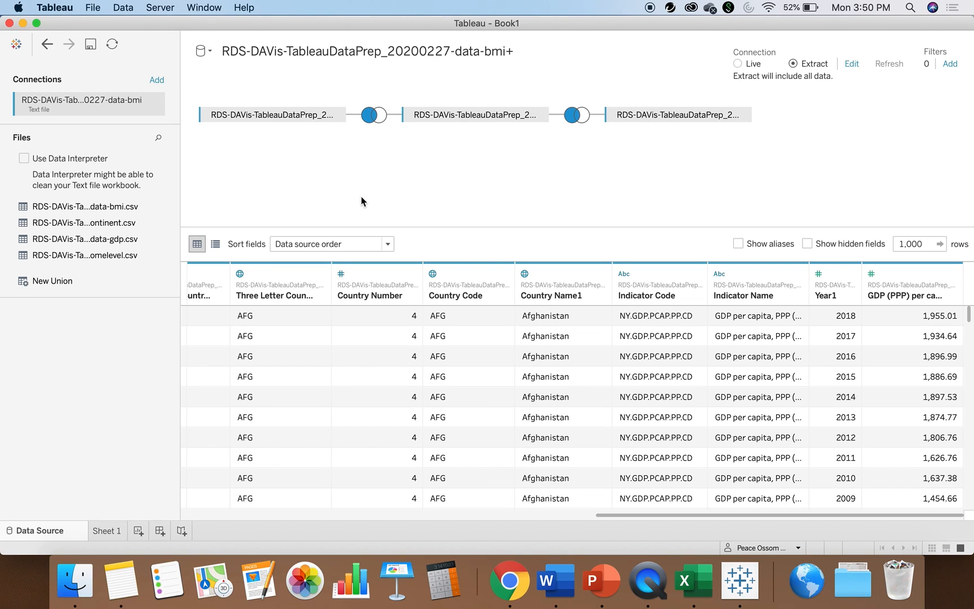
click(105, 532)
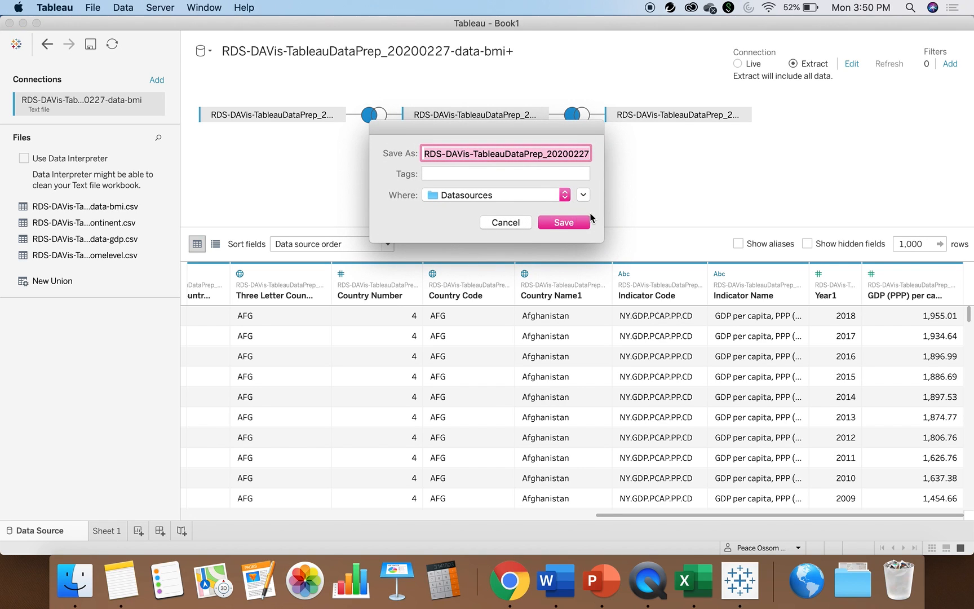
click(558, 226)
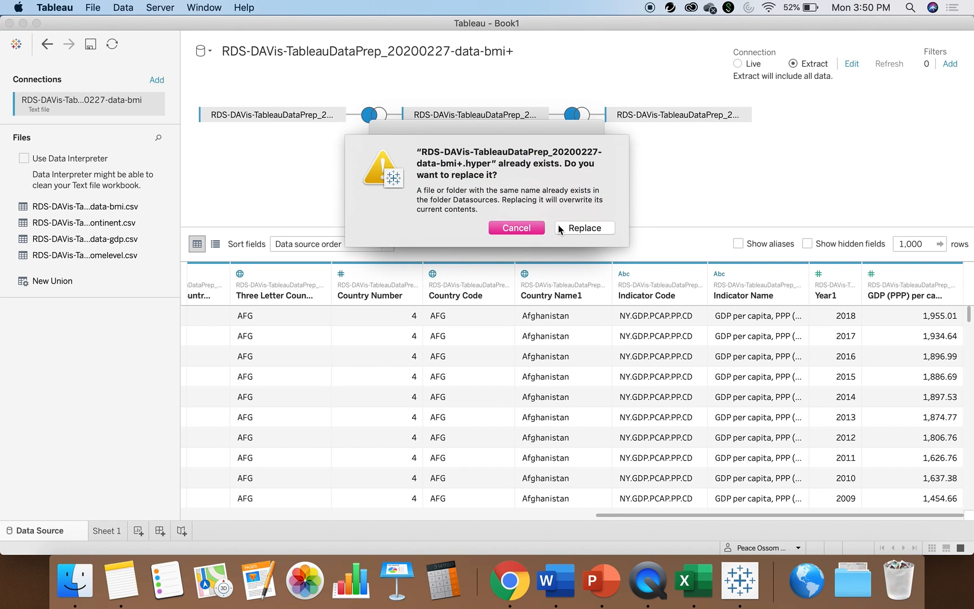
click(559, 227)
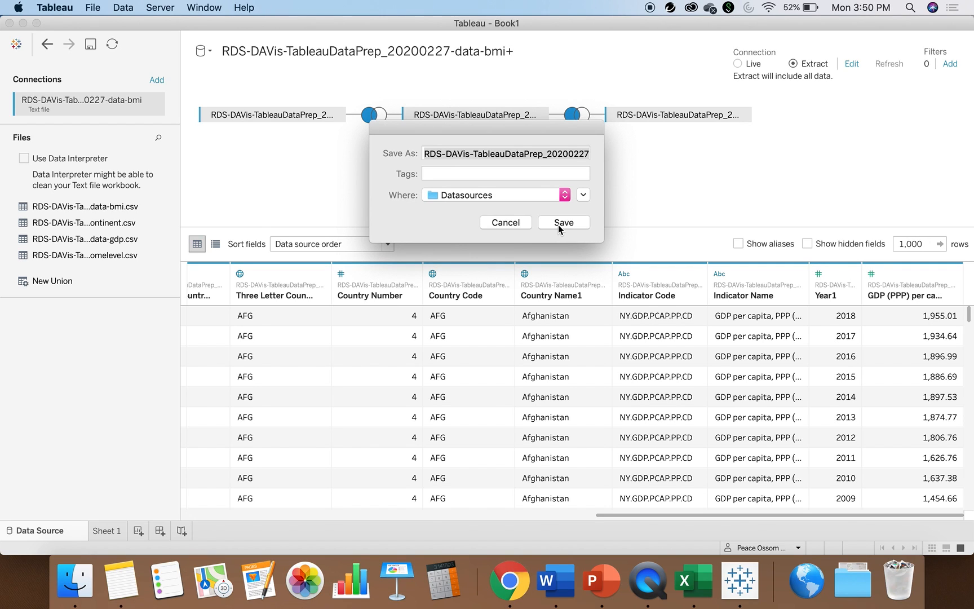
click(561, 222)
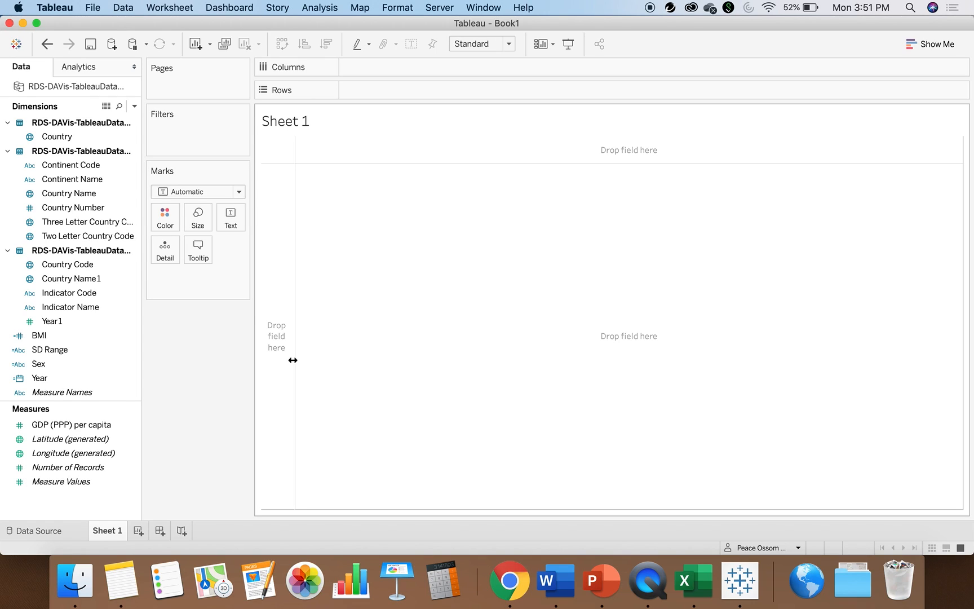
Step: Add two extra worksheets, Sheet 2 and Sheet 3, and delete both of them
click(137, 531)
click(176, 531)
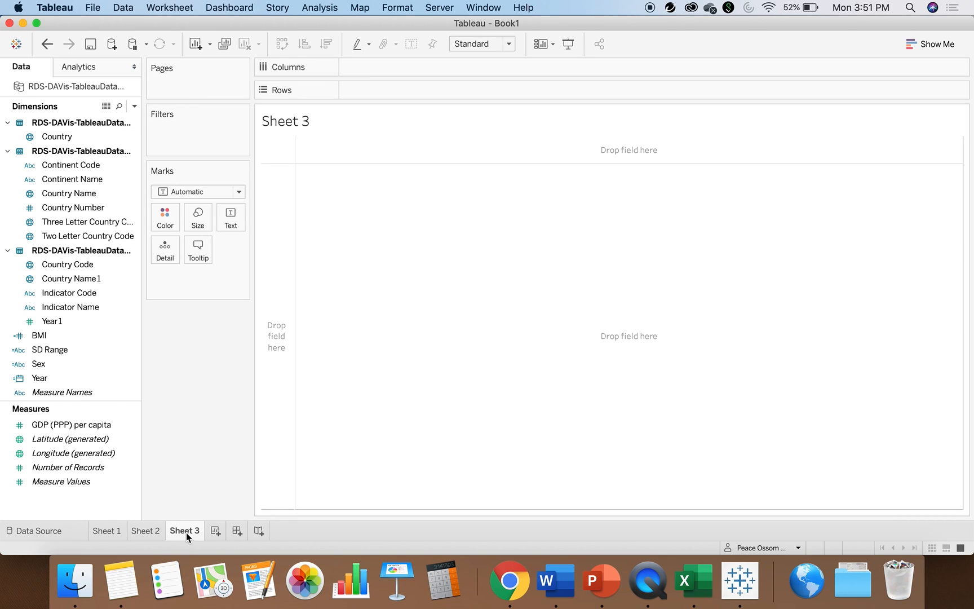
right_click(185, 532)
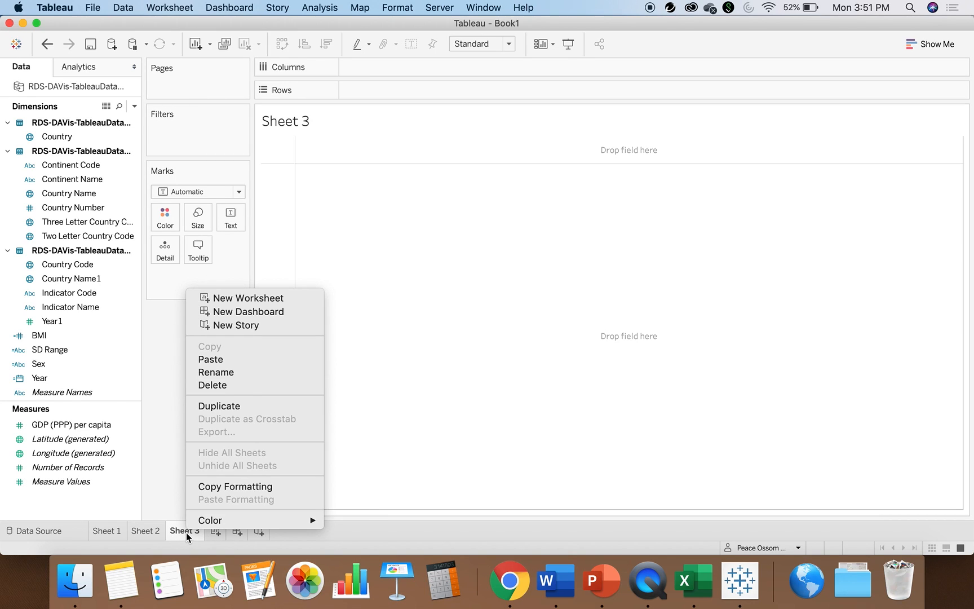
click(247, 385)
right_click(144, 533)
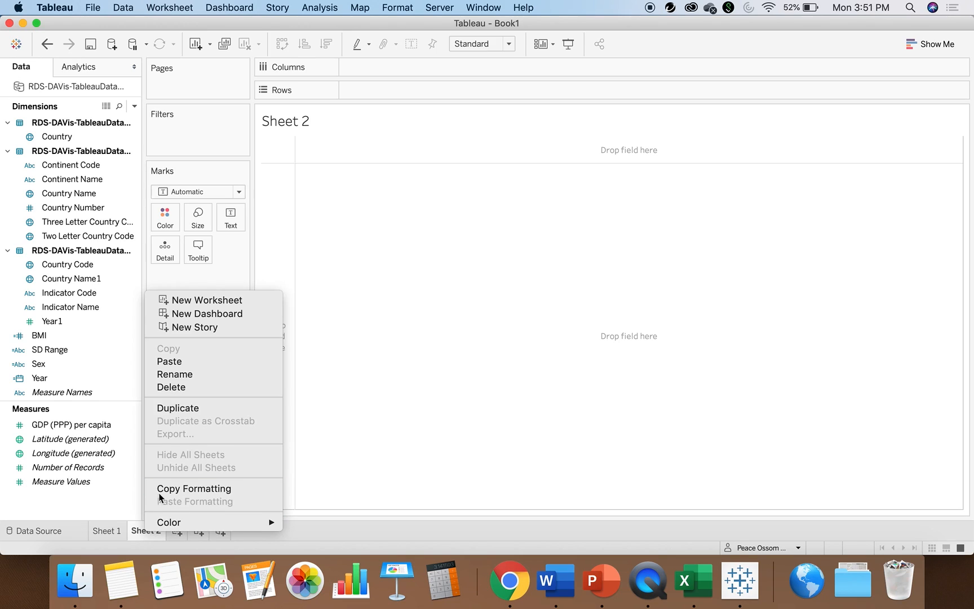
click(196, 385)
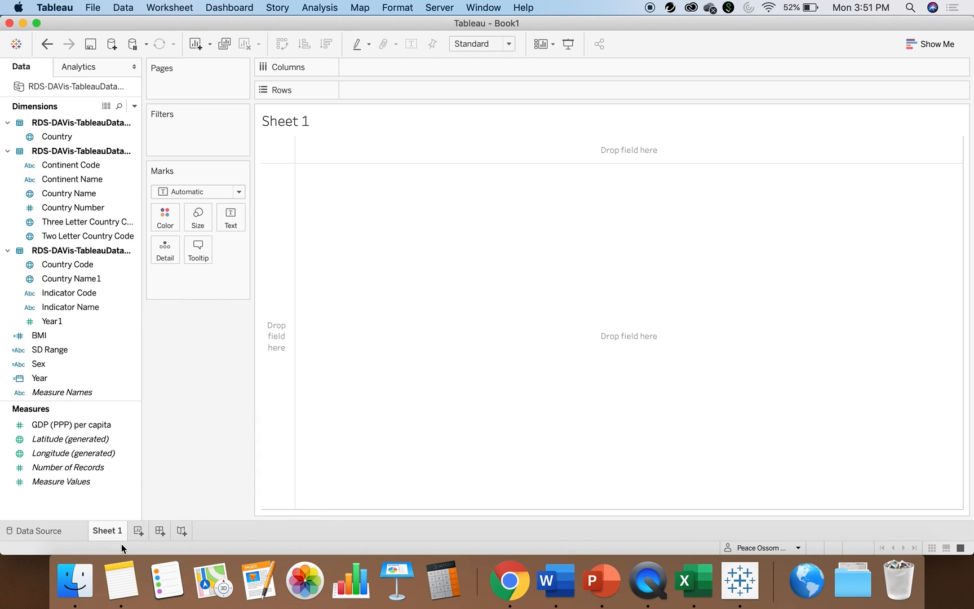
Step: Rename Sheet 1 as "BMI by Country in North America"
double_click(107, 530)
text(BMI by Country in North)
key(Return)
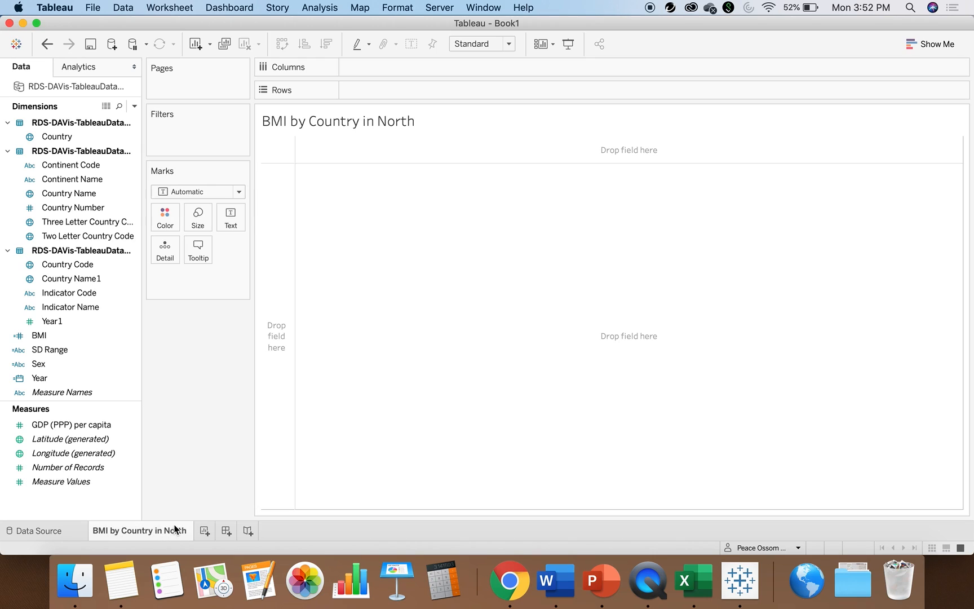
double_click(185, 532)
click(186, 532)
text(Am)
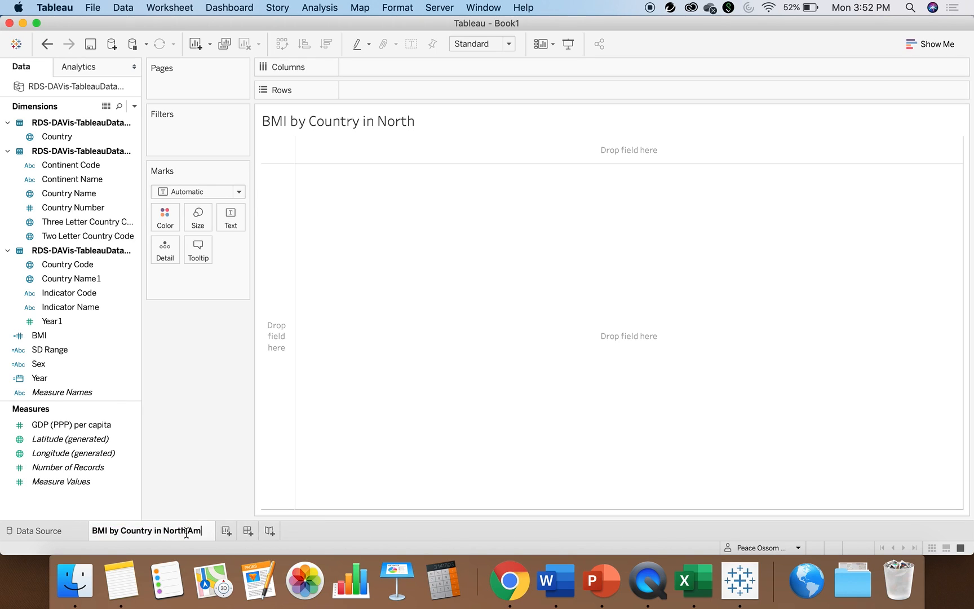
text(erica)
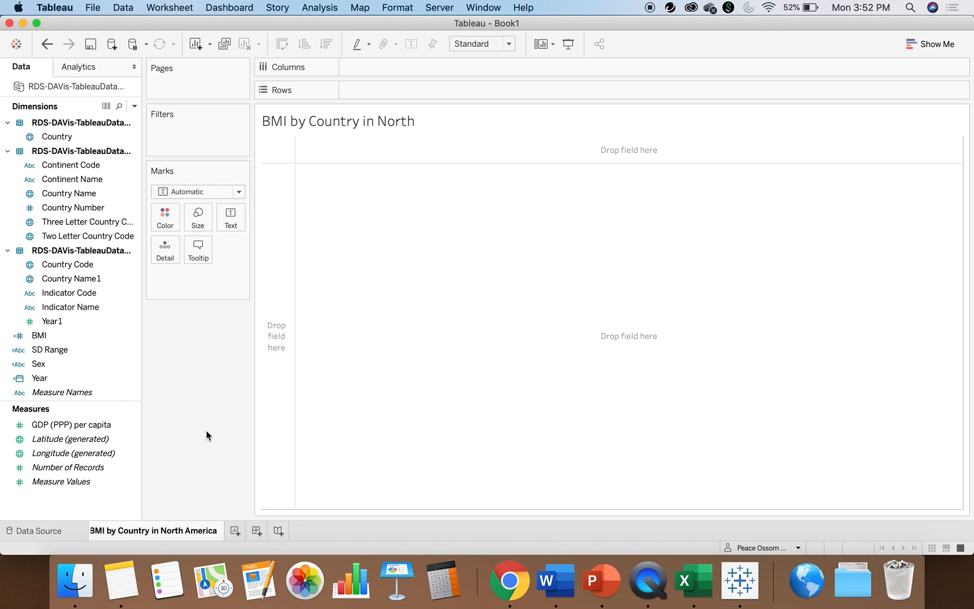
key(Return)
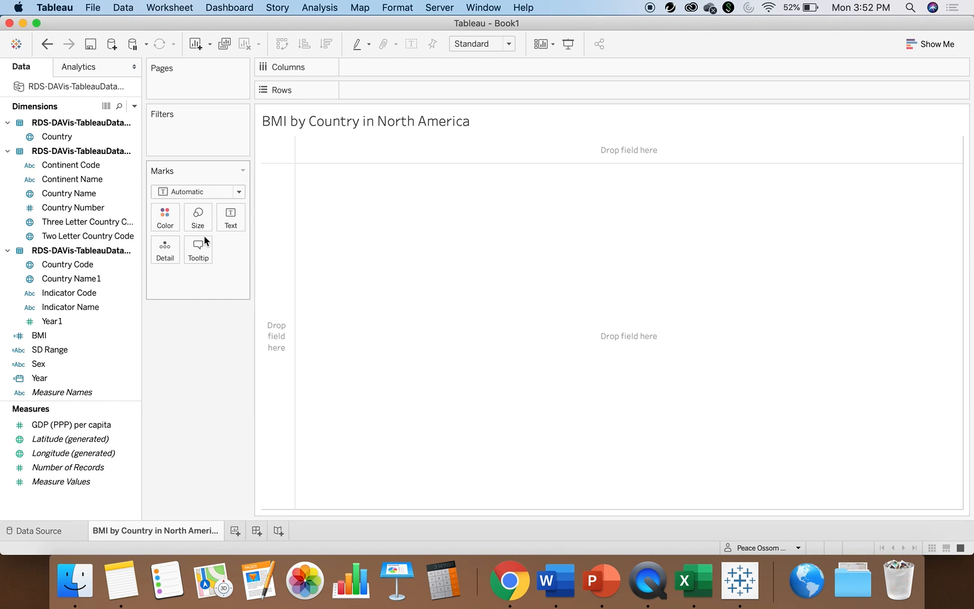
Step: Place the Country field in the empty view to plot the countries on a map
click(108, 266)
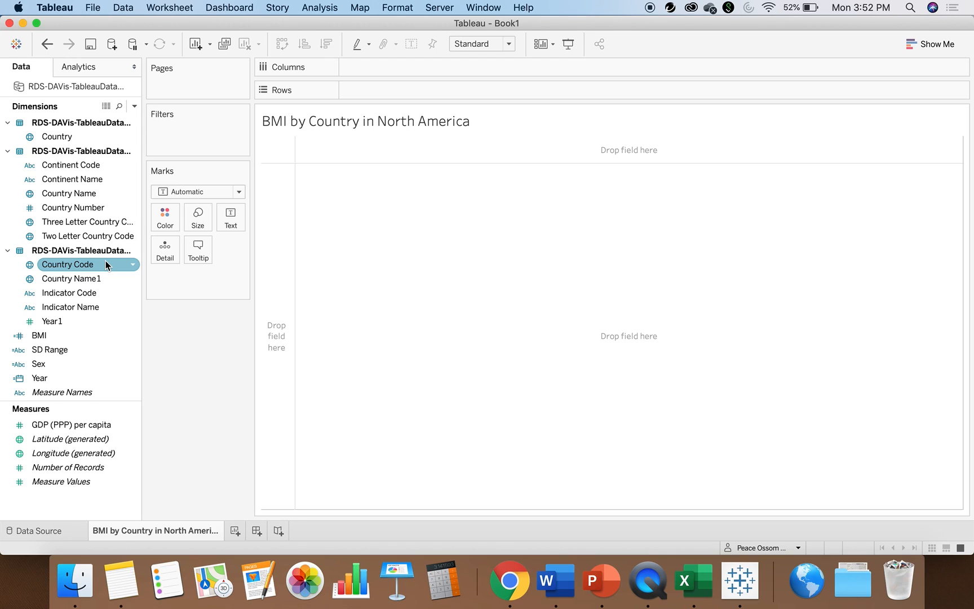
click(67, 139)
drag(67, 144, 351, 271)
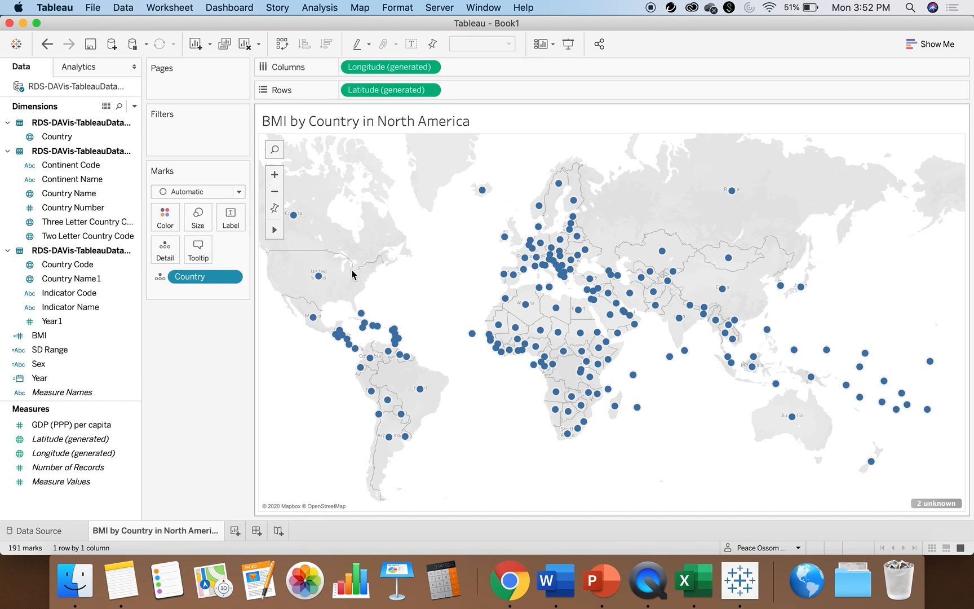
Step: Filter the map by Country so that only Canada, Mexico and the United States are included
click(132, 137)
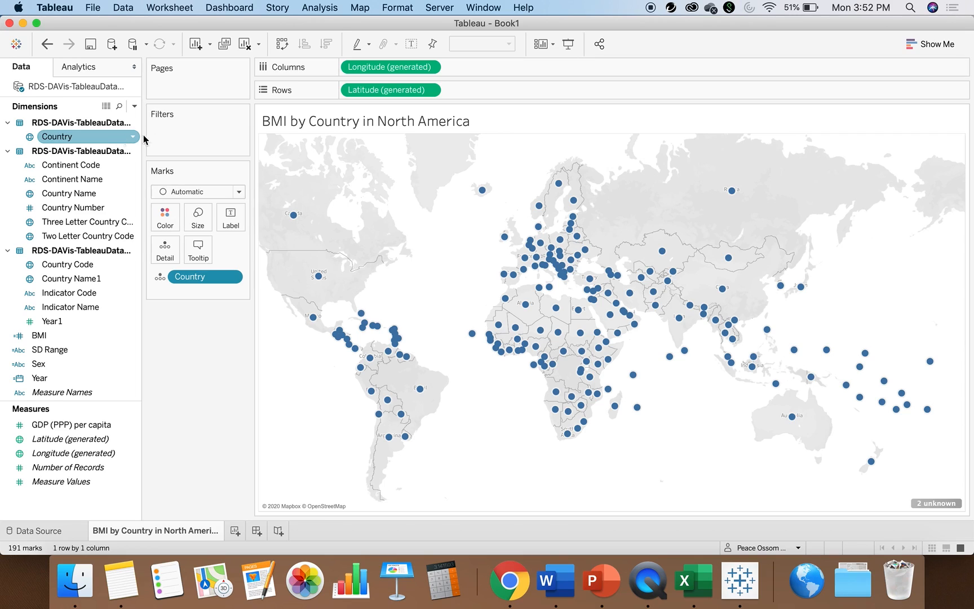
mouse_move(280, 179)
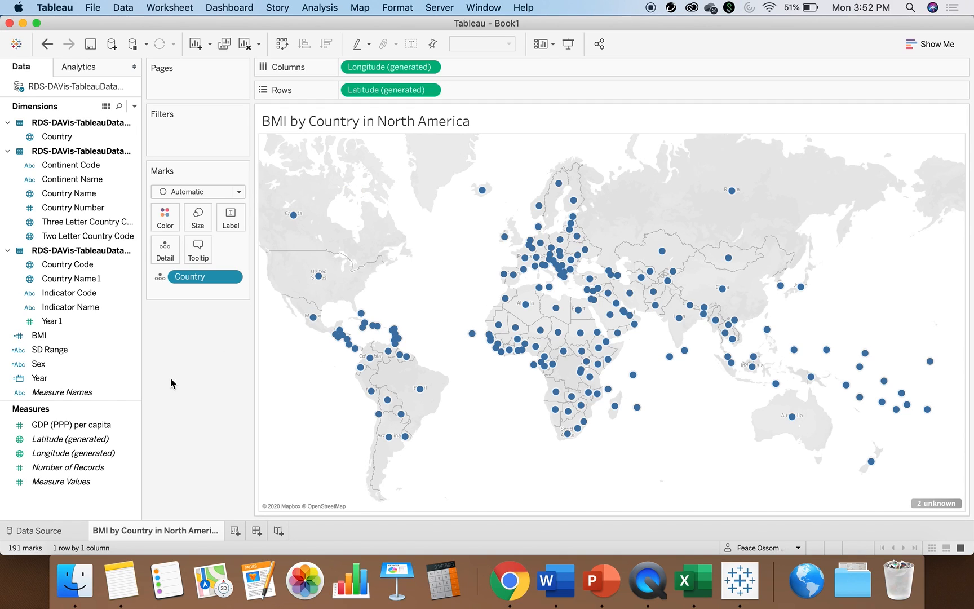
drag(103, 140, 167, 140)
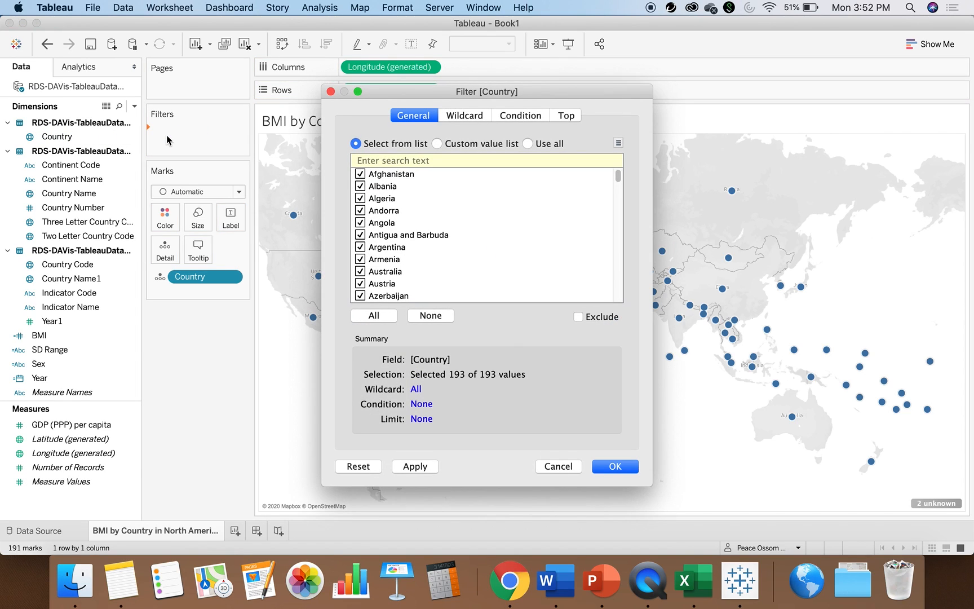
click(422, 318)
drag(616, 179, 615, 192)
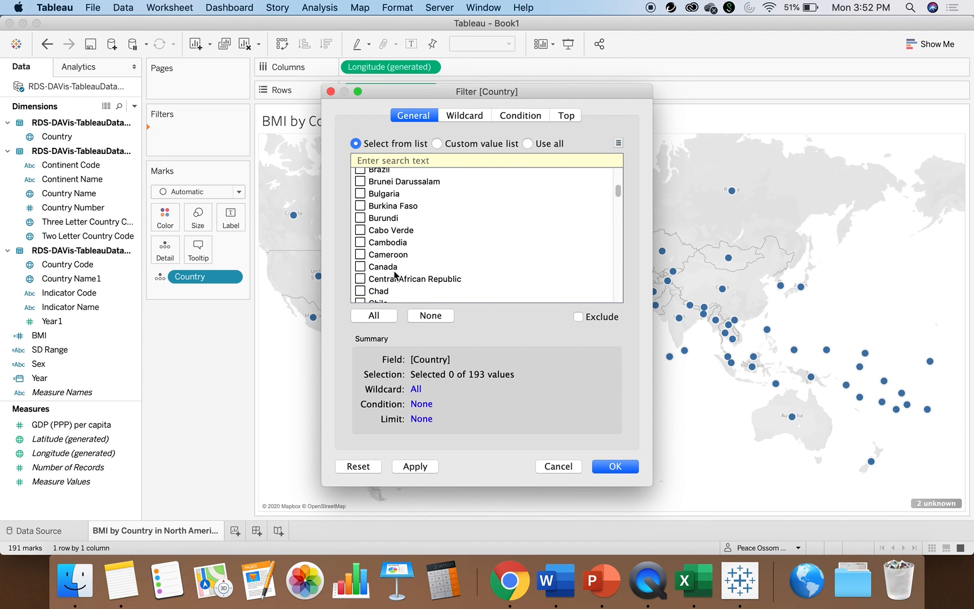
click(367, 267)
drag(619, 198, 618, 248)
click(359, 288)
drag(618, 243, 592, 292)
scroll(592, 292, down, 3)
click(360, 199)
click(601, 468)
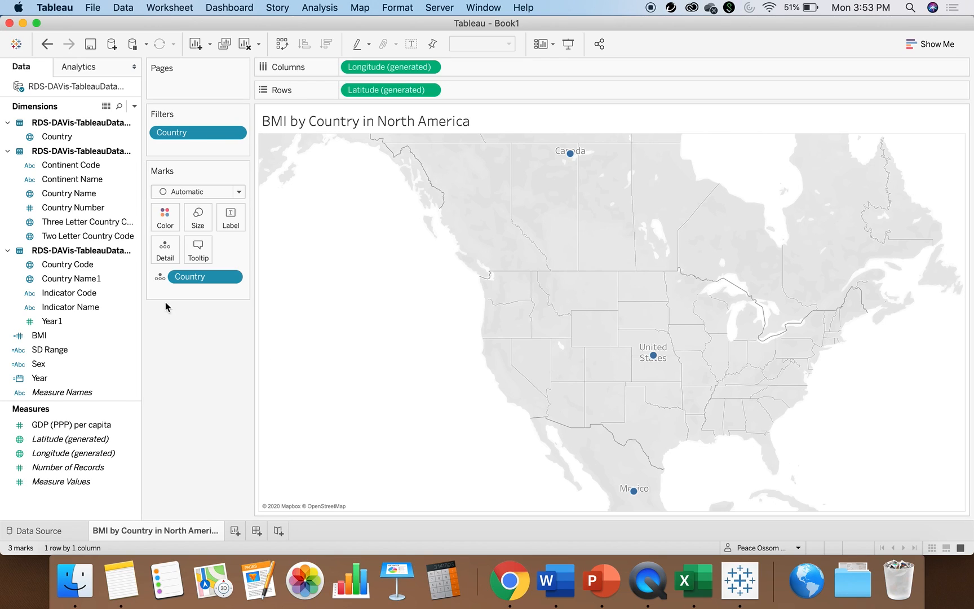
Step: Try coloring the mapped countries by the BMI dimension and undo it
click(81, 439)
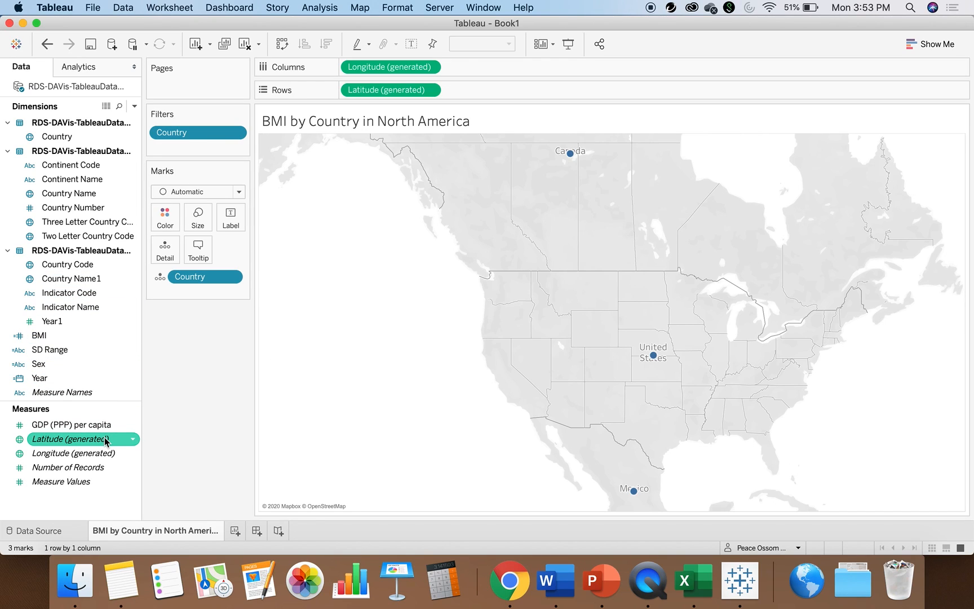
click(101, 270)
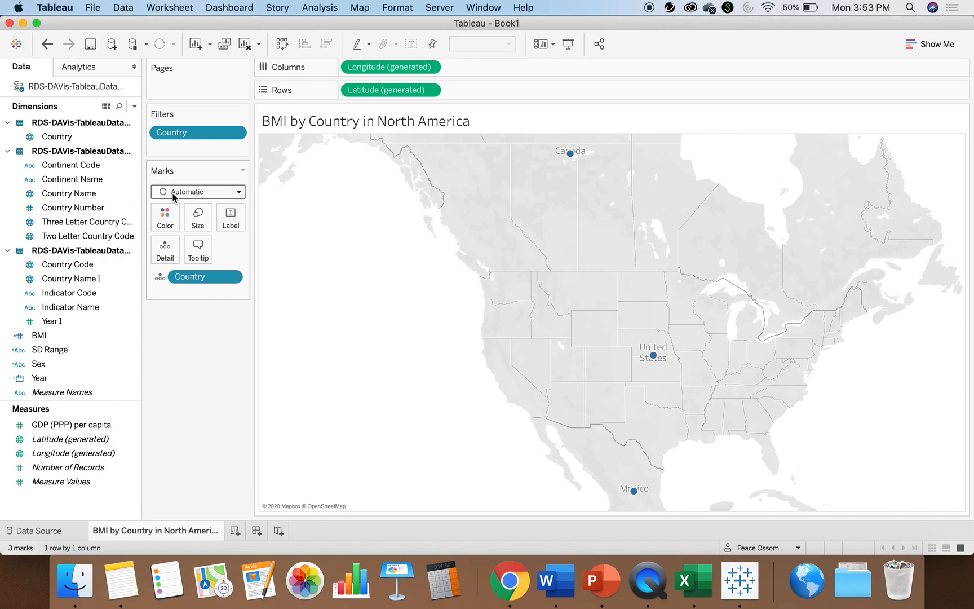
click(239, 192)
click(239, 192)
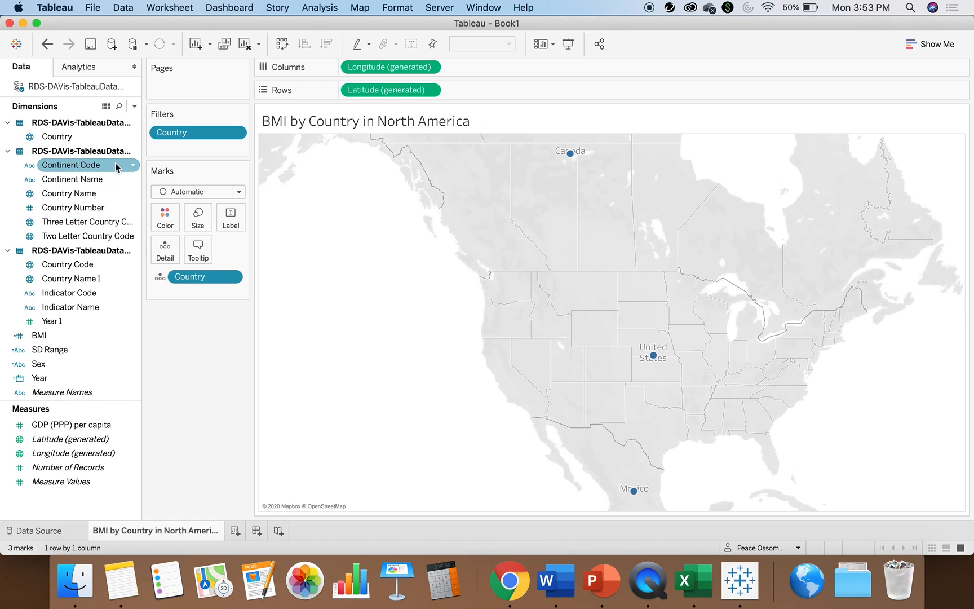
drag(72, 341, 162, 220)
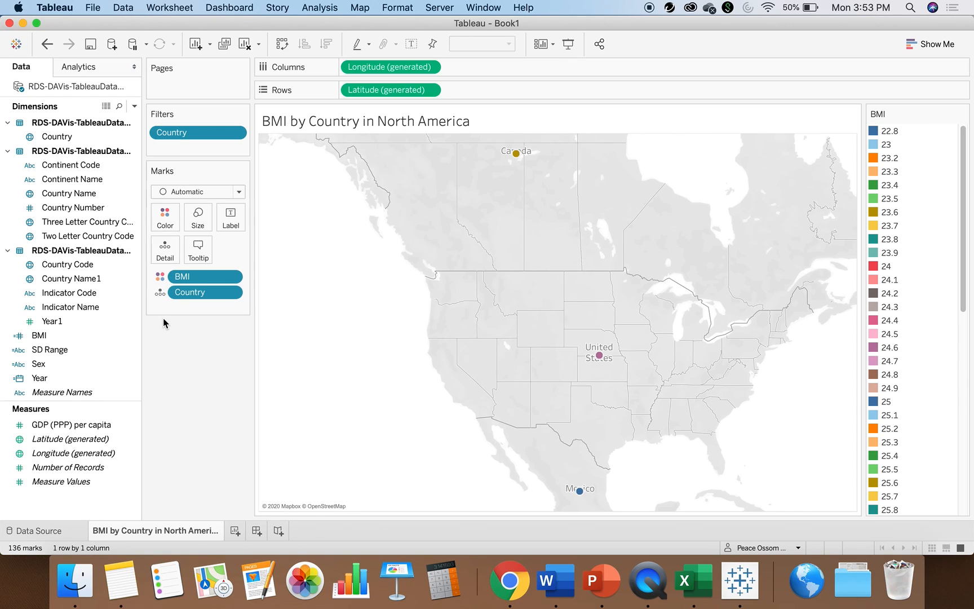
key(super+z)
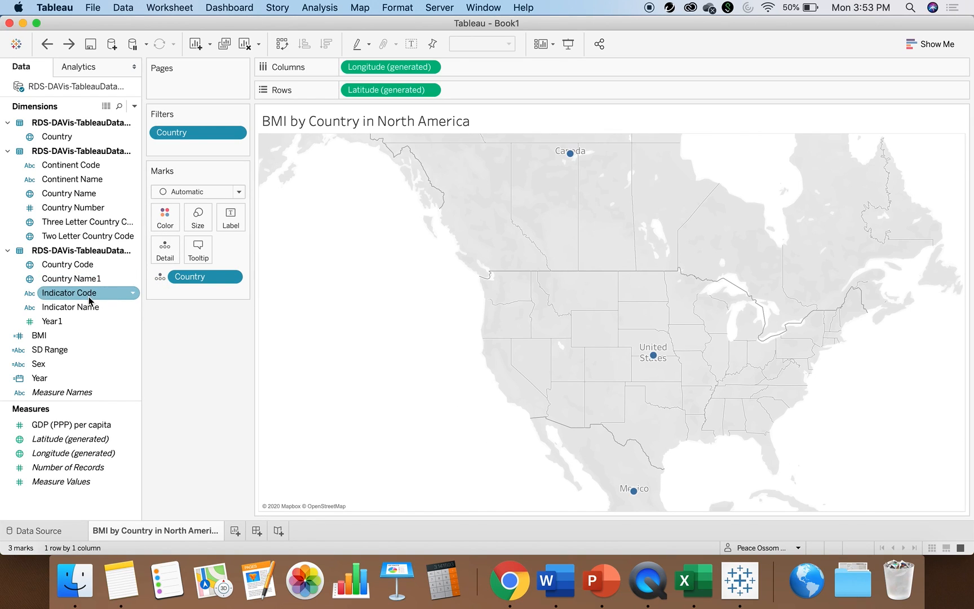
Step: Convert the BMI dimension to a measure and color the mapped countries by it
click(134, 336)
click(165, 374)
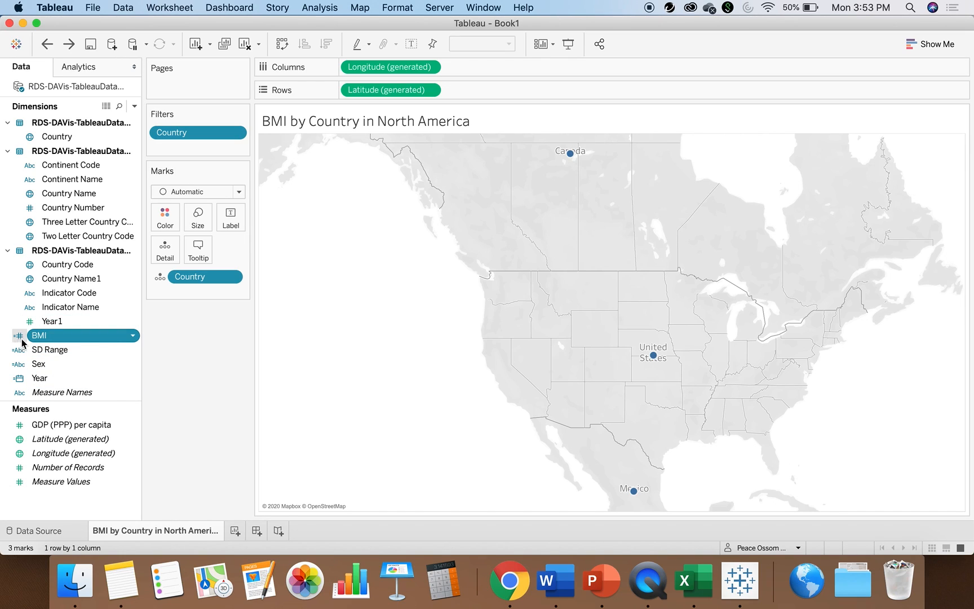
click(133, 336)
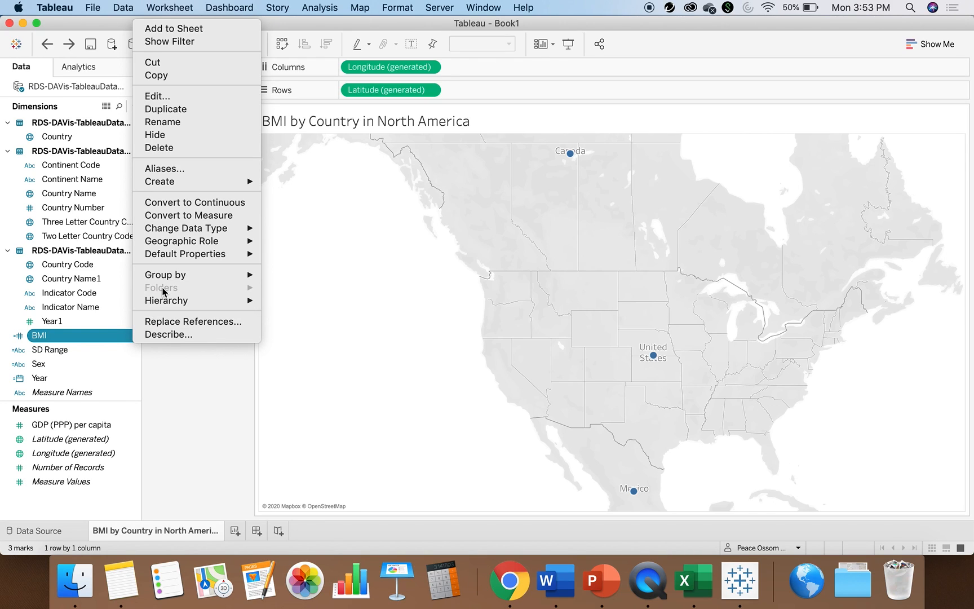
mouse_move(193, 224)
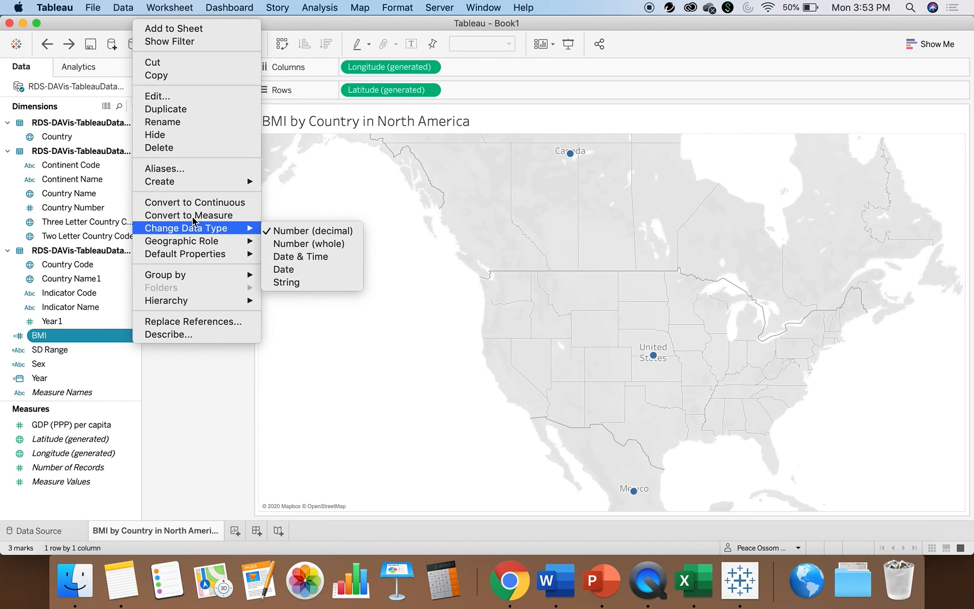
click(193, 216)
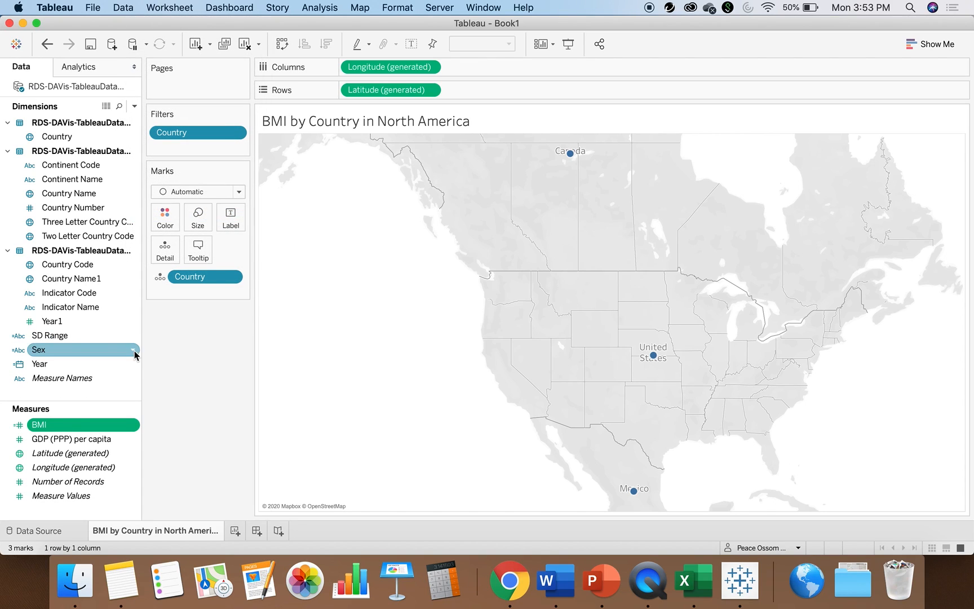
drag(96, 409, 176, 216)
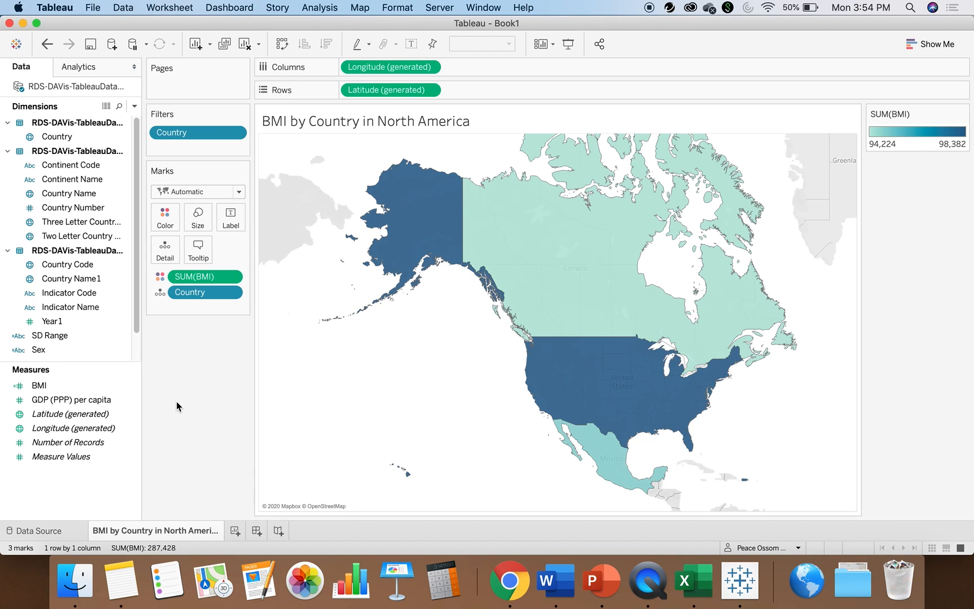
Step: Change the aggregation of the BMI measure coloring the map from sum to average
mouse_move(442, 225)
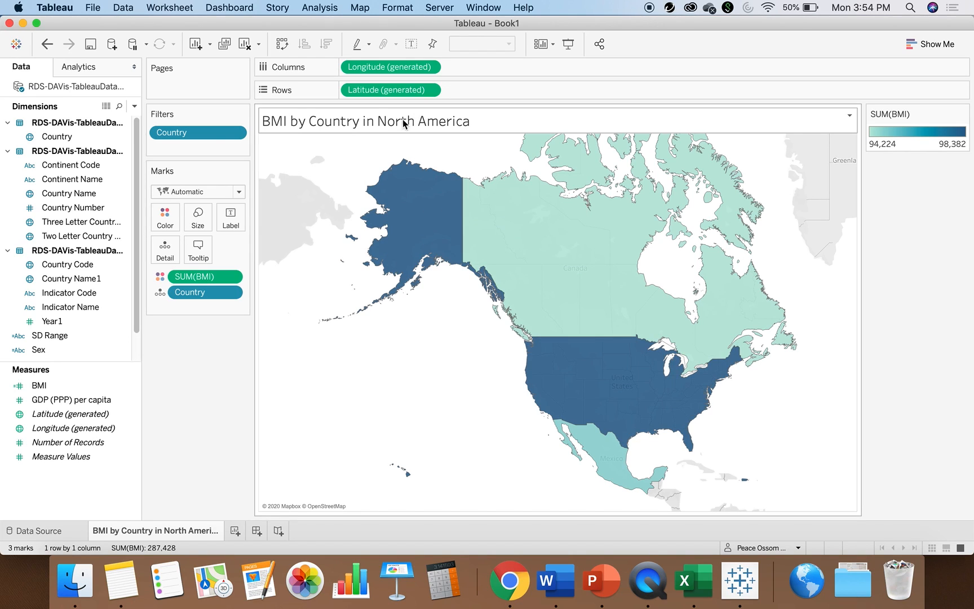
click(231, 277)
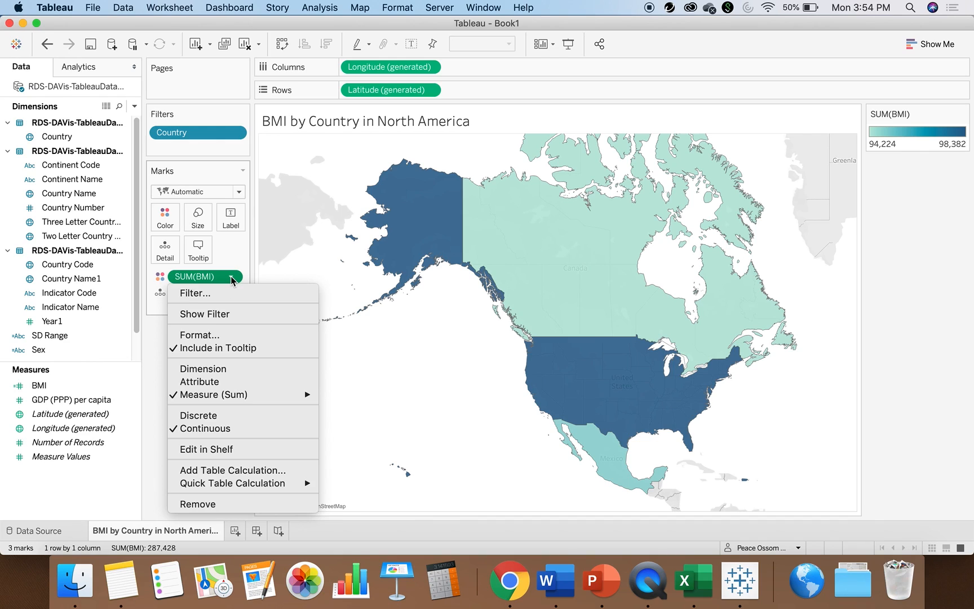
mouse_move(266, 394)
click(349, 406)
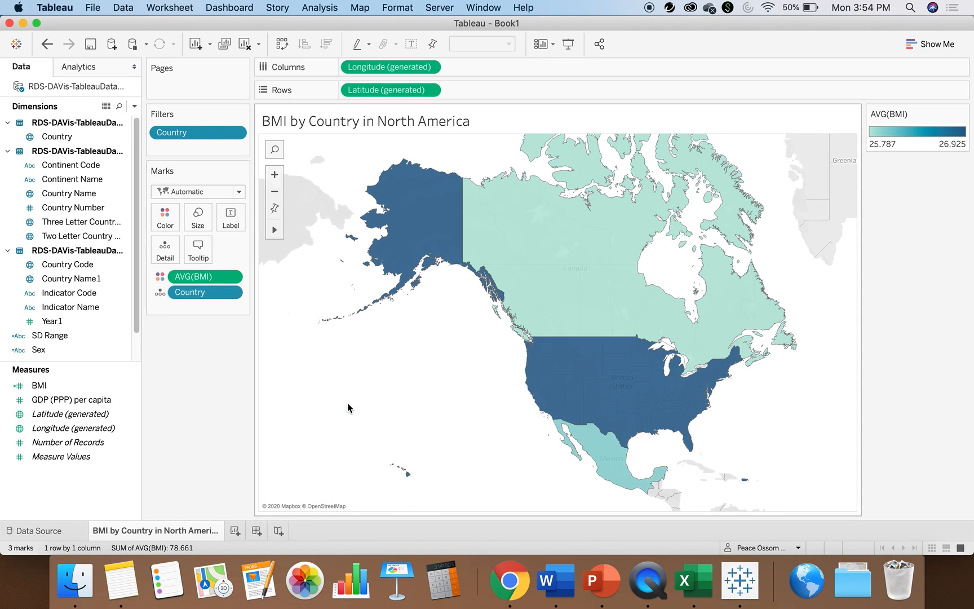
Step: Filter the map by the Sex field so that only Both is included, and show that filter beside the map
mouse_move(414, 225)
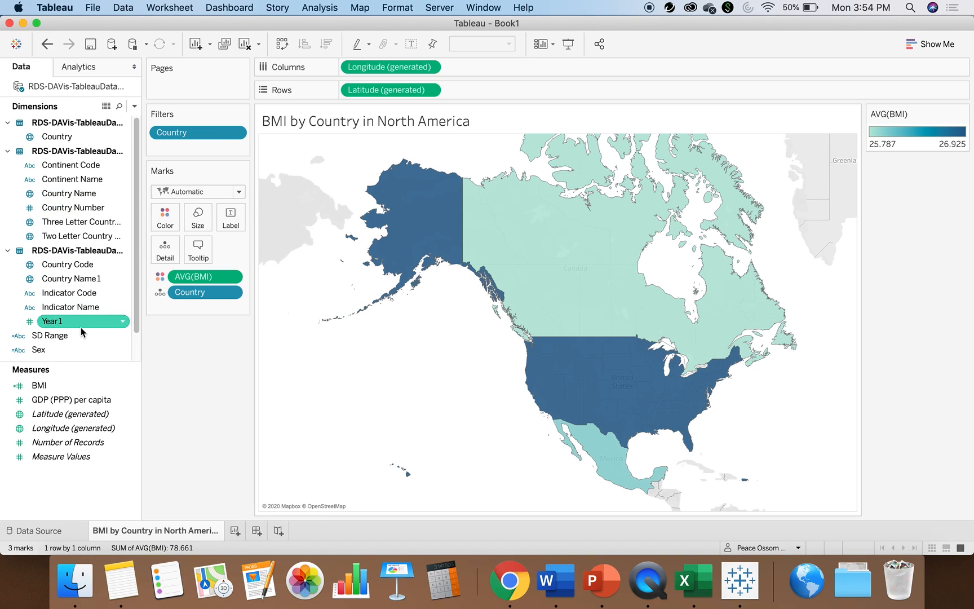
drag(75, 348, 207, 144)
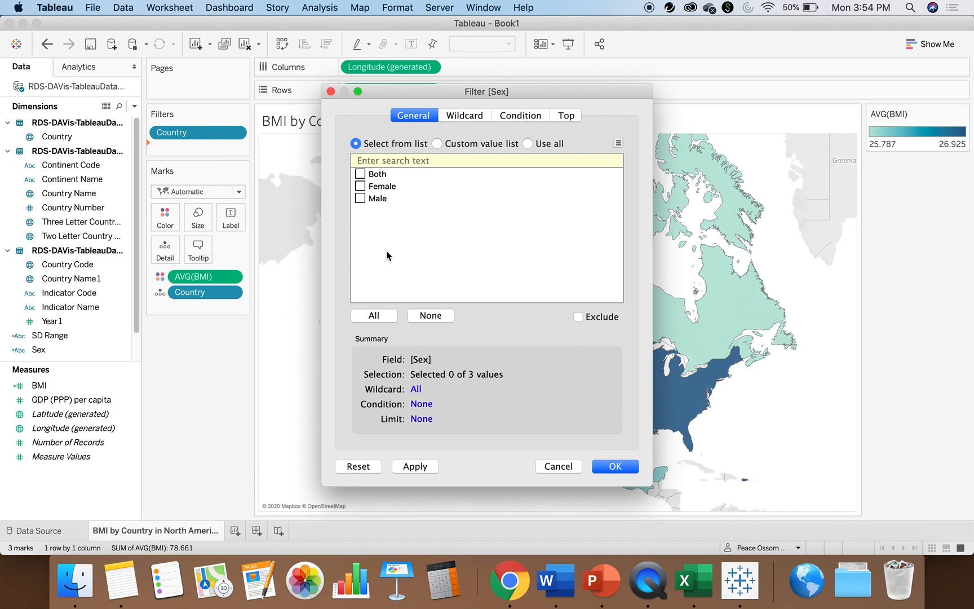
click(364, 176)
click(615, 466)
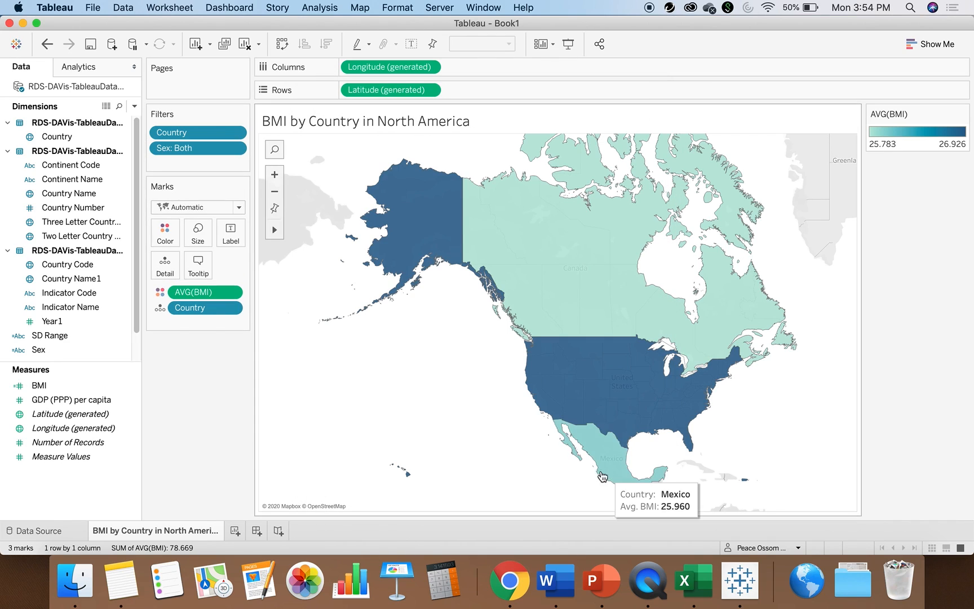
click(235, 150)
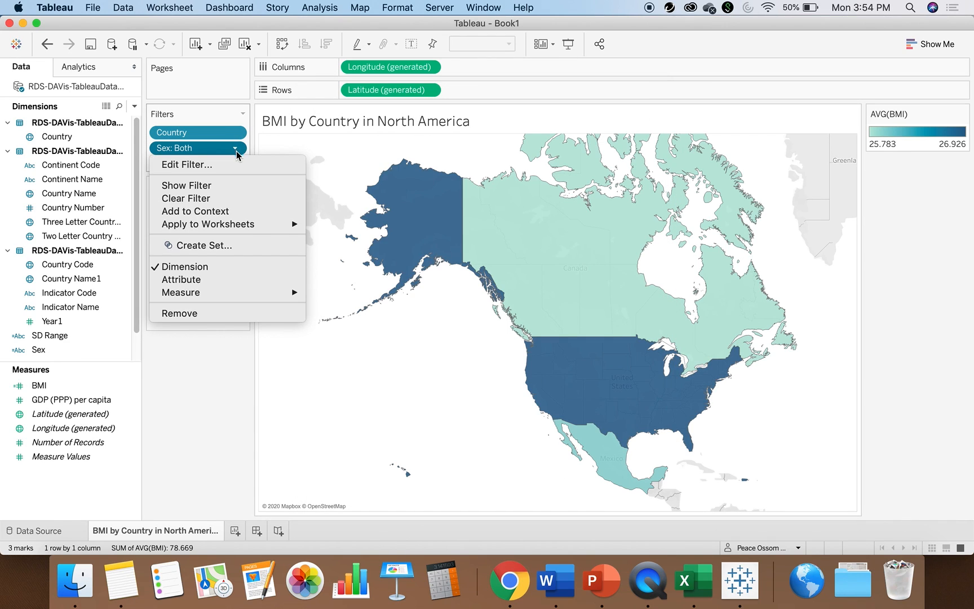
click(223, 185)
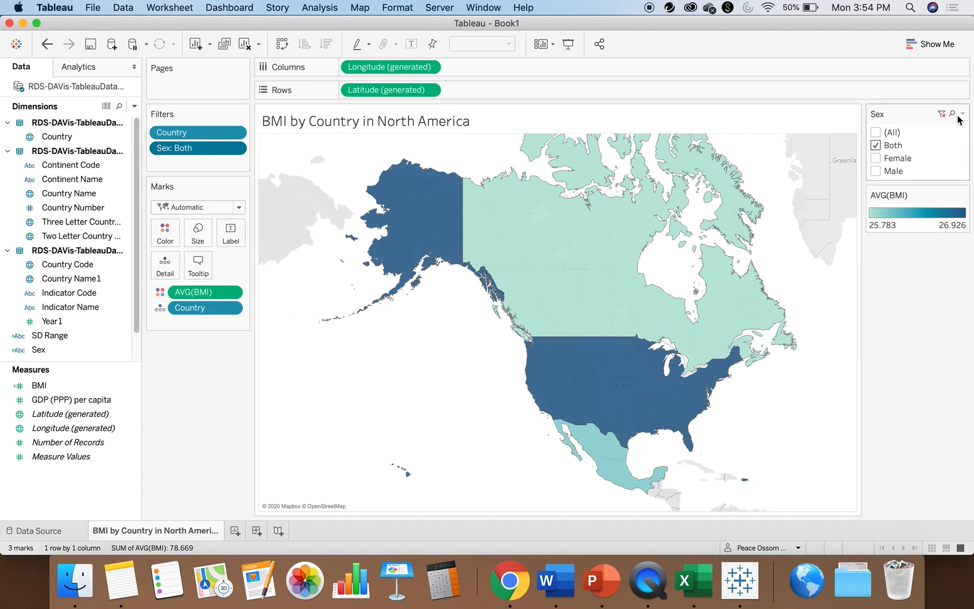
Step: Try the Sex filter with Female and with Male to compare the map, and return it to Both
click(875, 155)
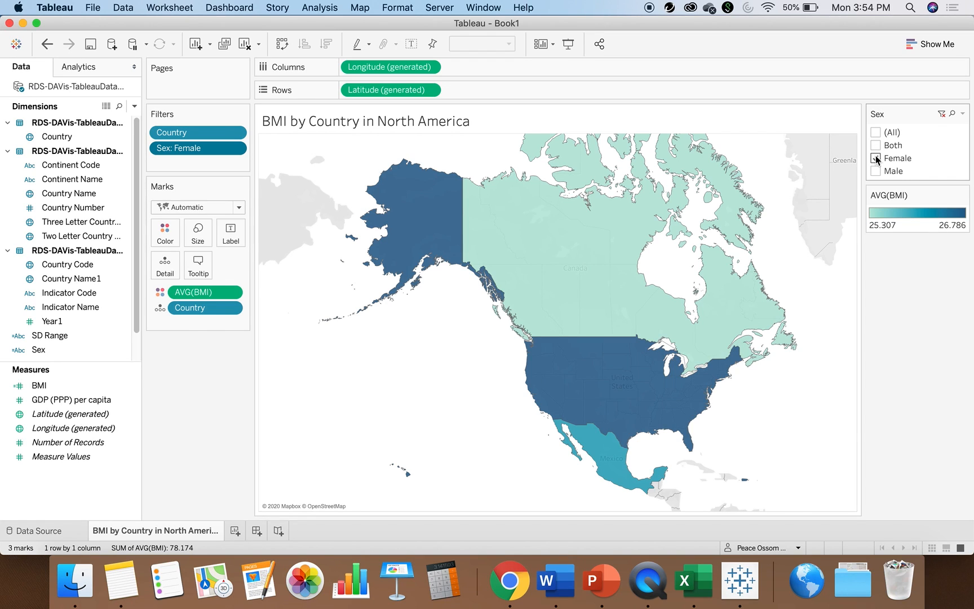
click(875, 156)
click(875, 168)
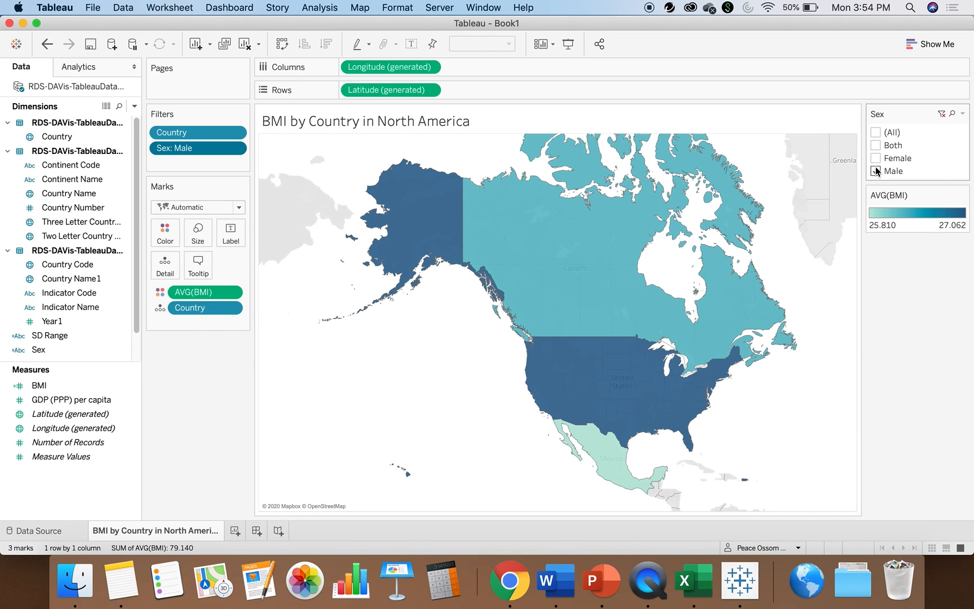
click(875, 169)
click(875, 146)
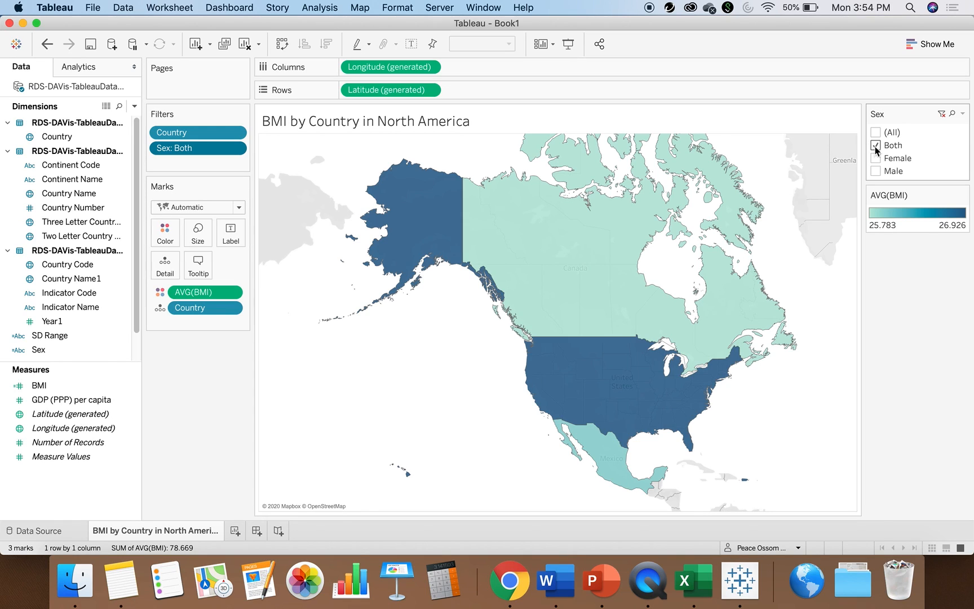
click(962, 195)
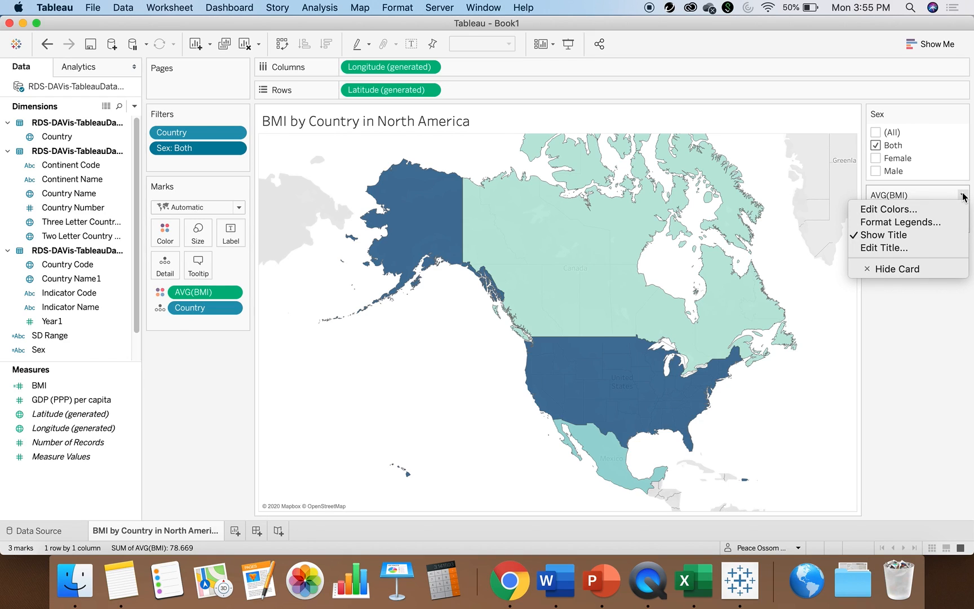
click(956, 193)
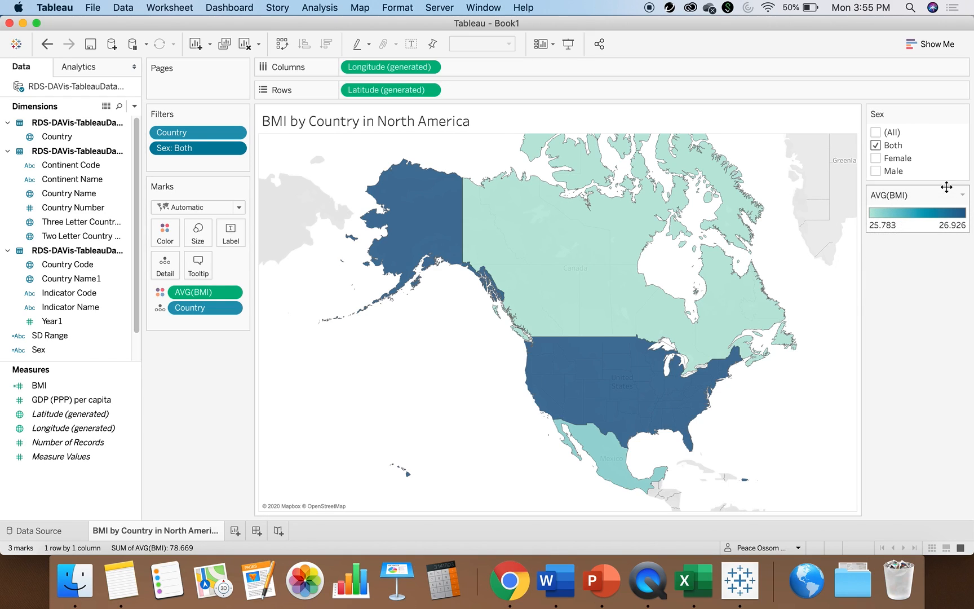
click(963, 195)
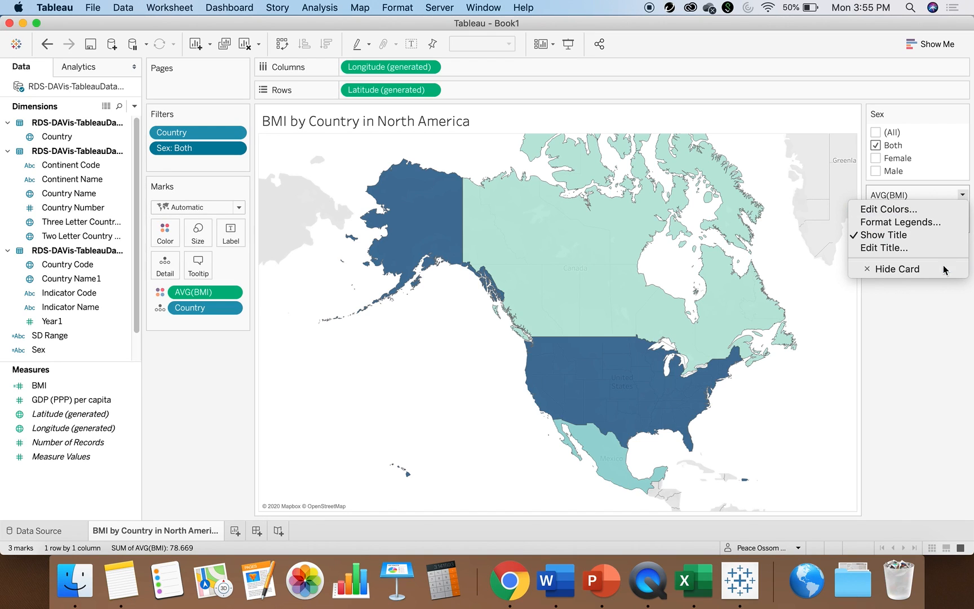
click(929, 300)
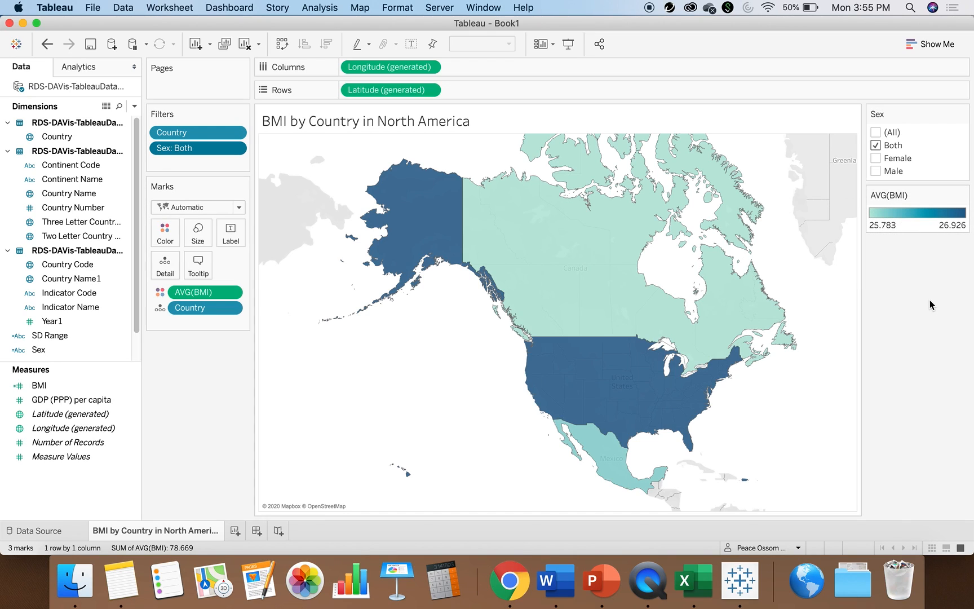
click(163, 242)
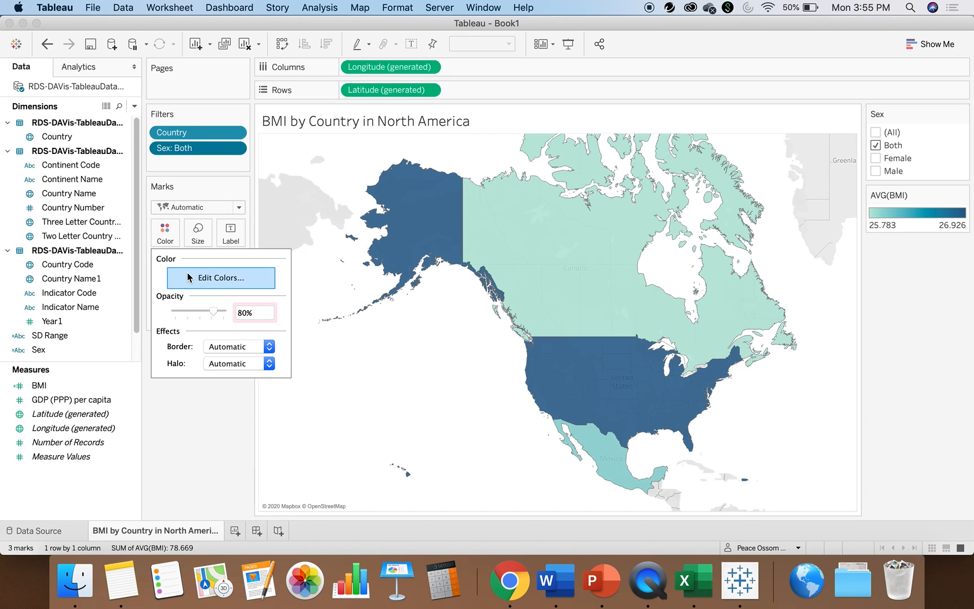
right_click(176, 416)
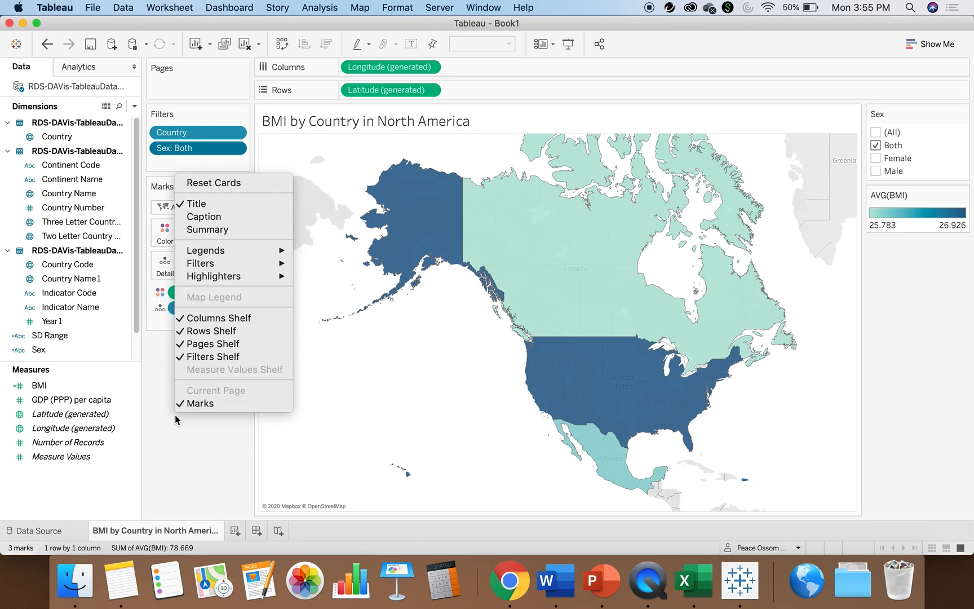
click(174, 456)
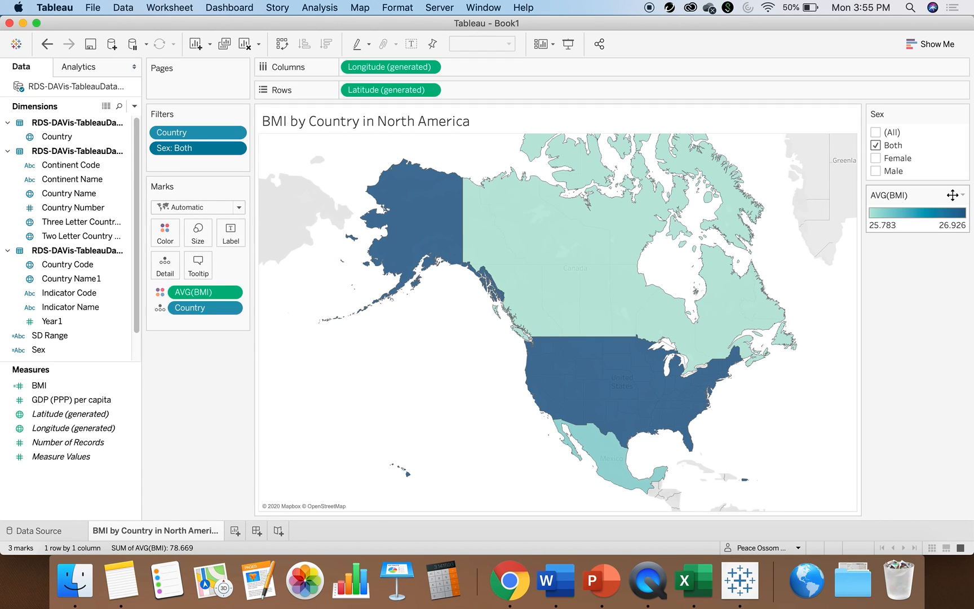
Step: Change the color palette of the average BMI legend to Purple
click(962, 195)
click(929, 210)
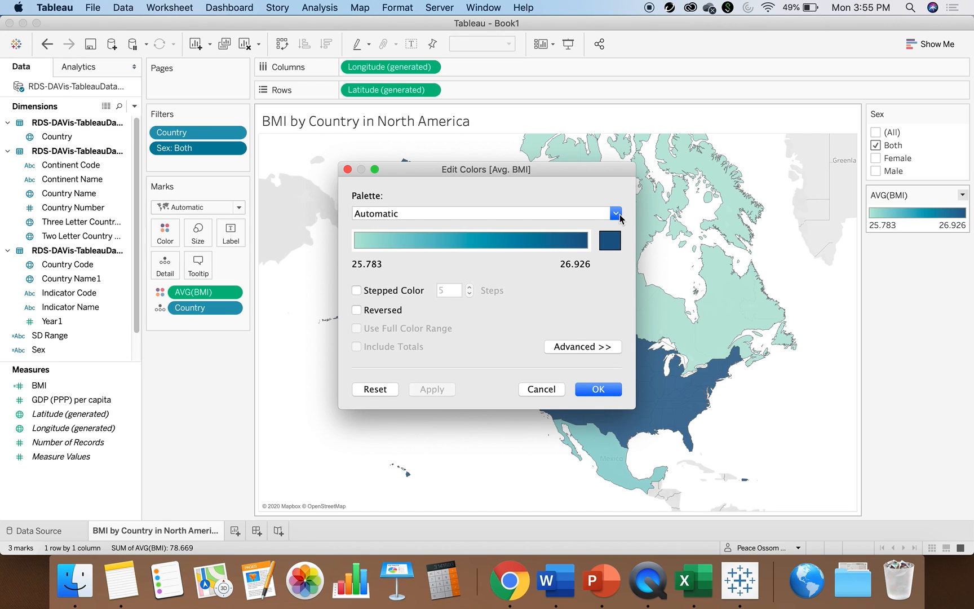
click(617, 213)
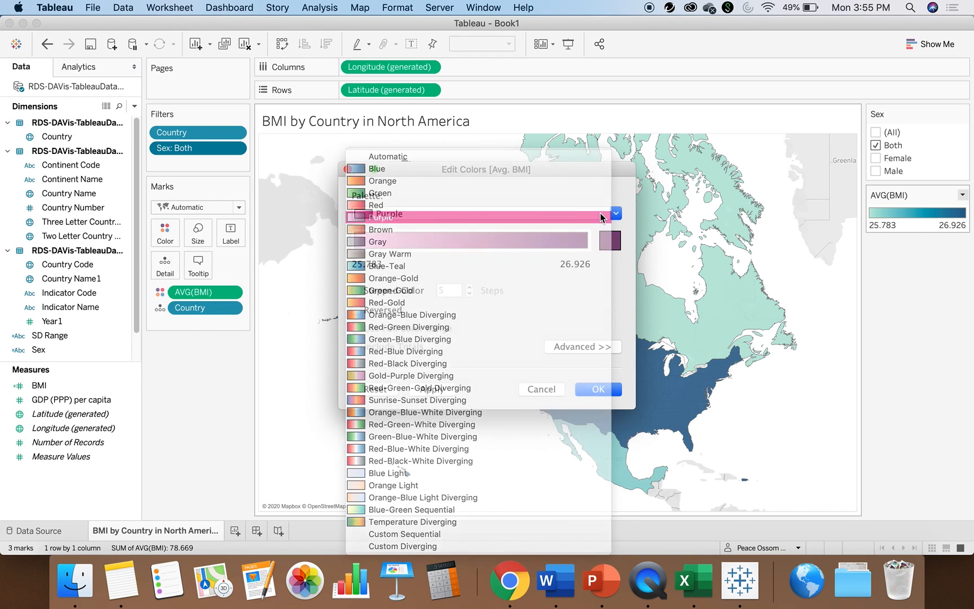
click(602, 217)
click(597, 389)
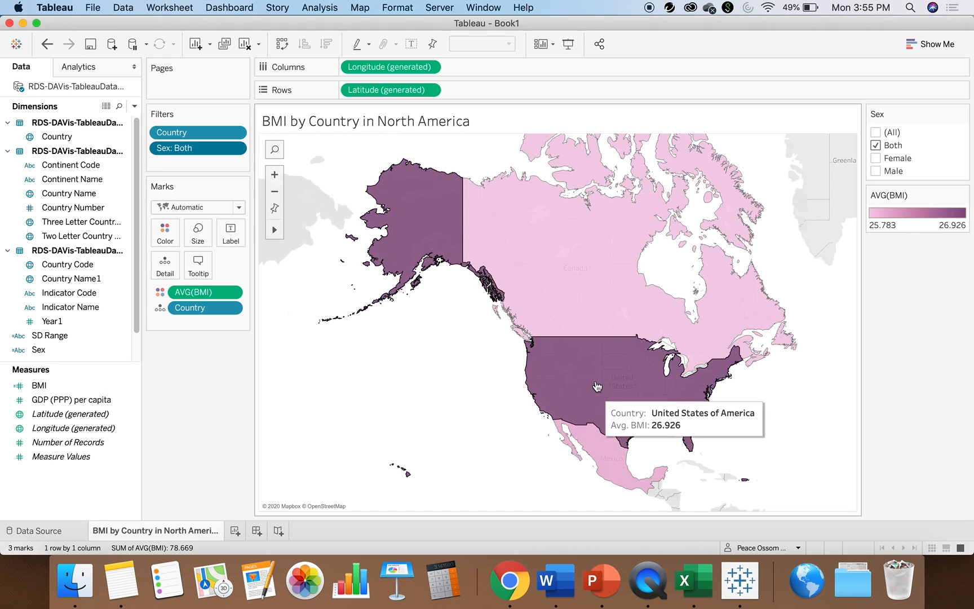
Step: Apply stepped color with 5 steps to the average BMI color scale
click(962, 194)
click(888, 206)
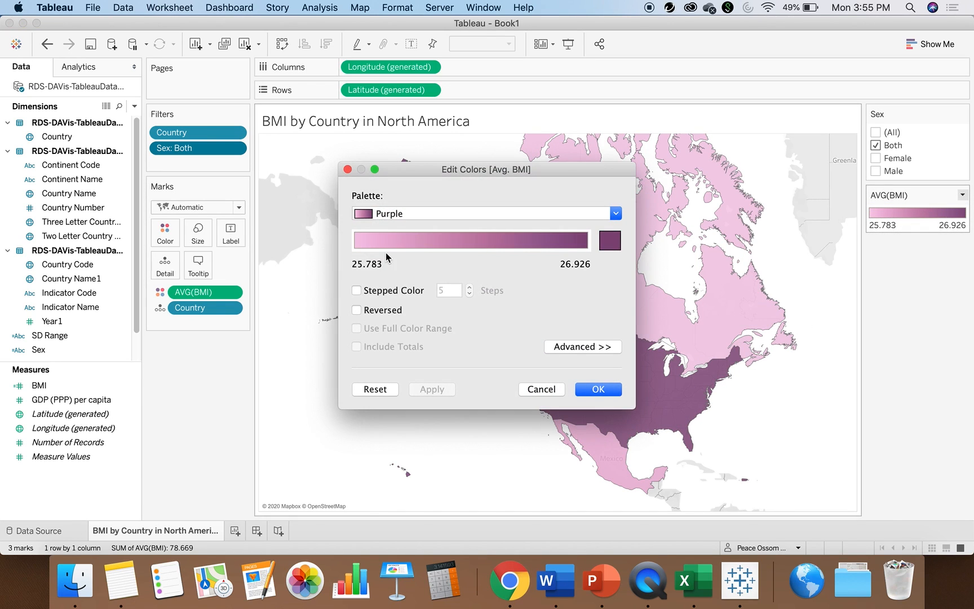
click(357, 290)
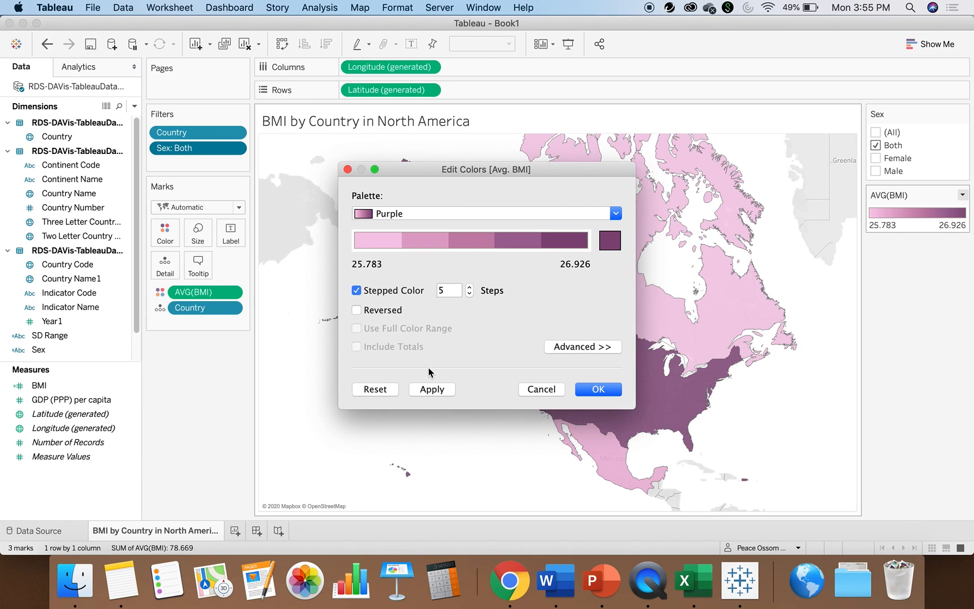
click(608, 389)
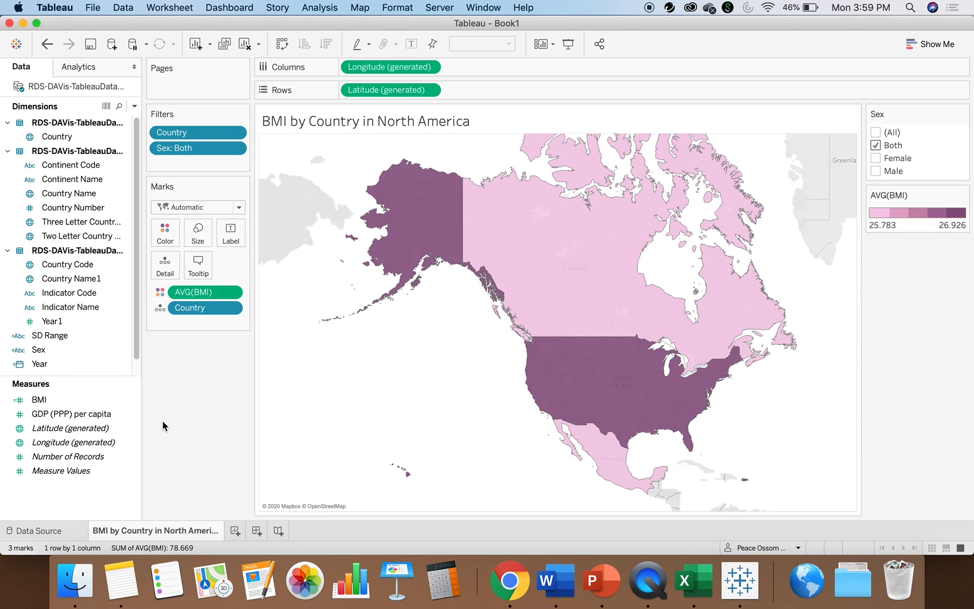
right_click(51, 405)
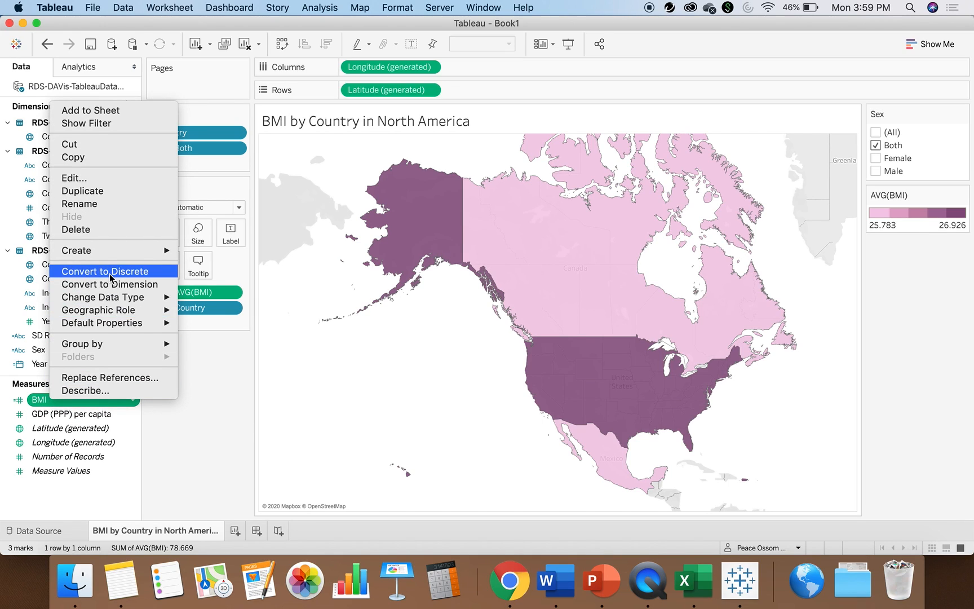
mouse_move(113, 255)
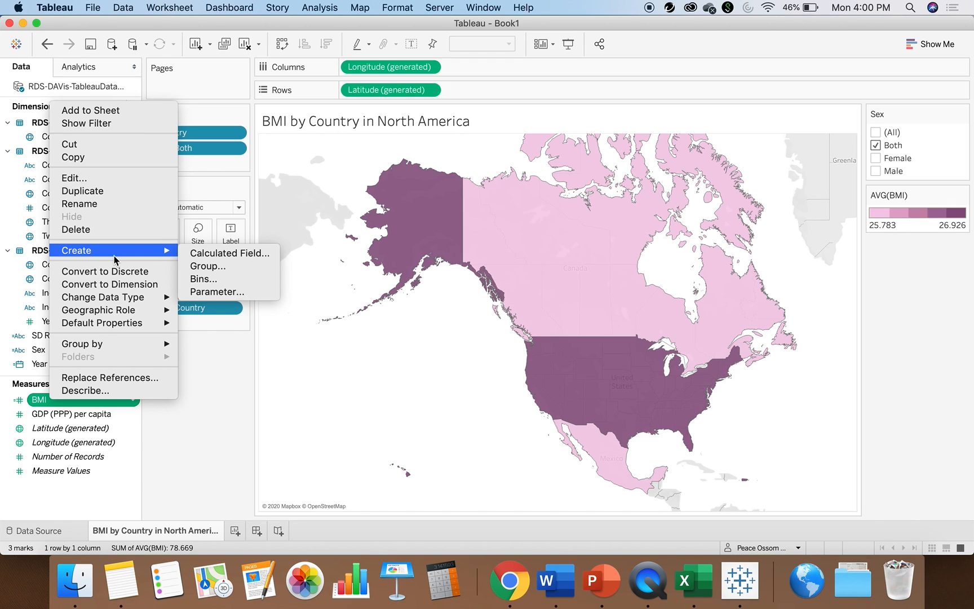
click(413, 327)
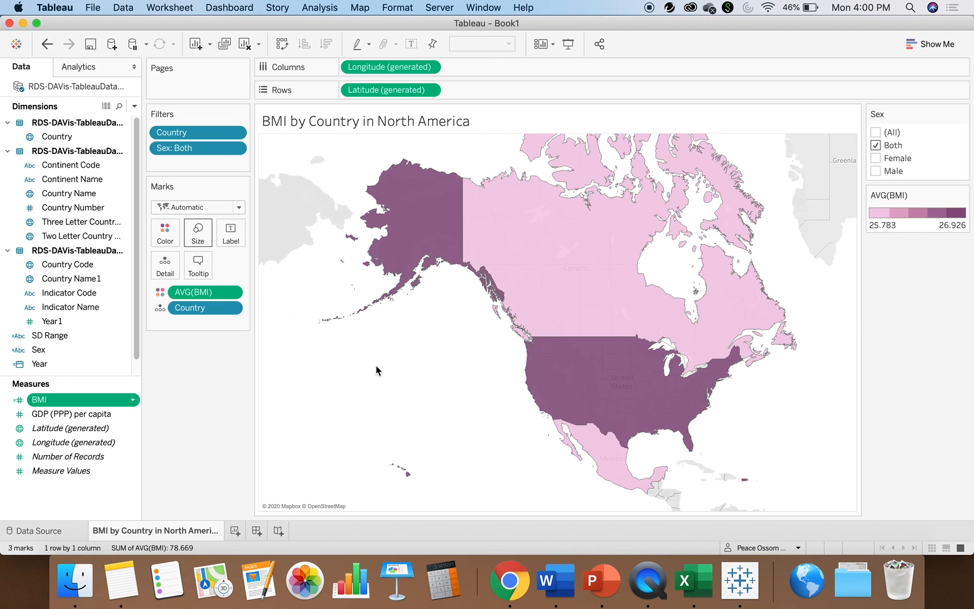
Step: Define a calculated field from BMI named BMI Range as IF AVG([BMI]) < 19 THEN "Low" ELSEIF AVG([BMI]) > 25 THEN "High" ELSE "Normal" END
right_click(94, 404)
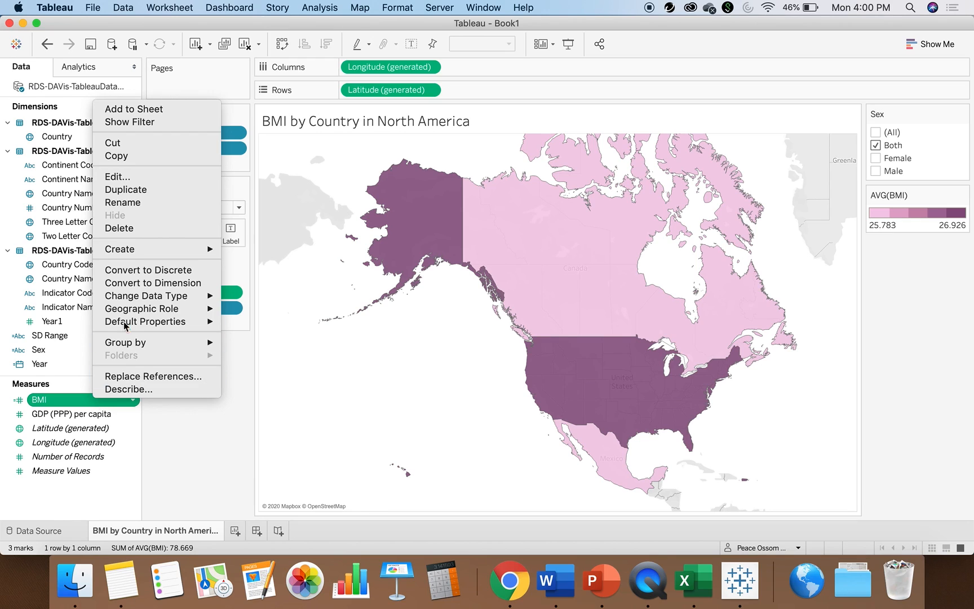
mouse_move(162, 252)
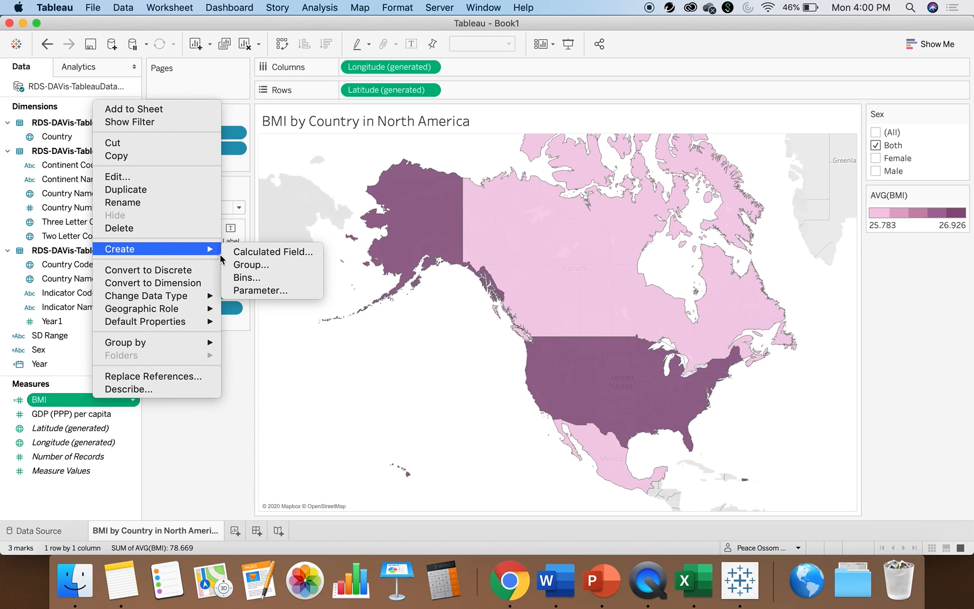
click(243, 252)
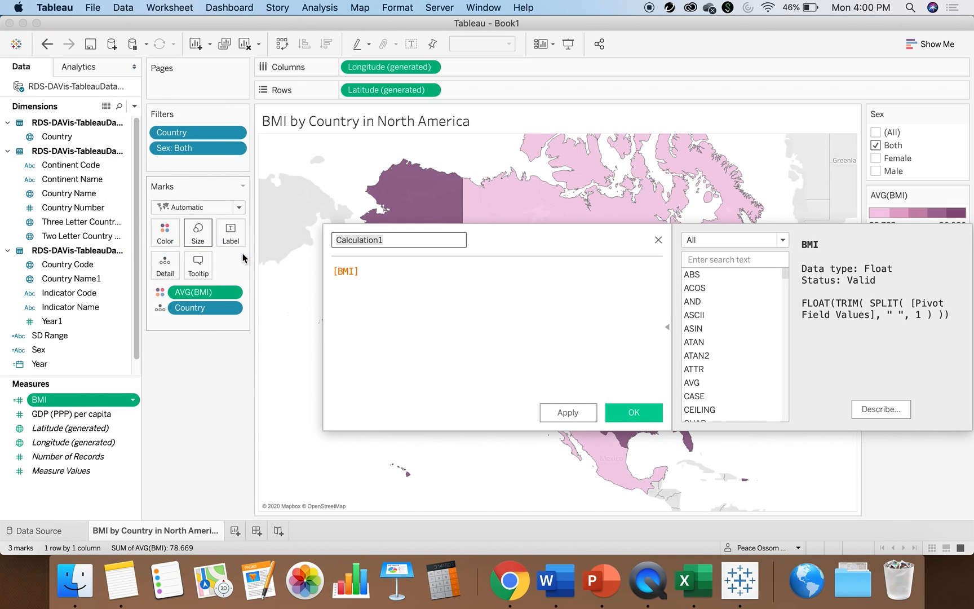
text(BM)
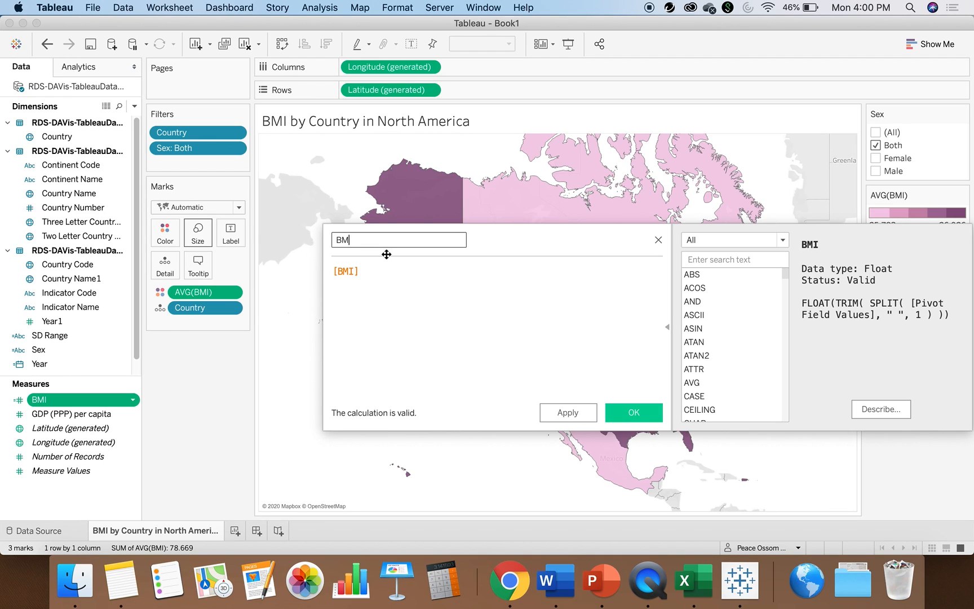
text(I Range)
click(370, 275)
key(super+a)
text(IF AVG([BMI]) < 19 THEN "Low" ELSEIF AVG([BMI]) > 25 THEN "High" ELSE "Normal" END)
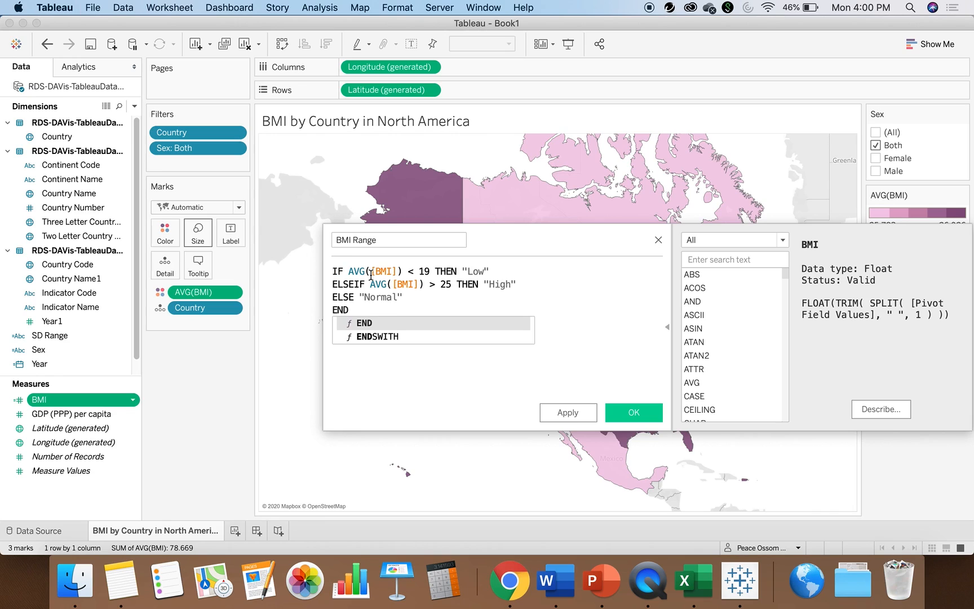
click(386, 394)
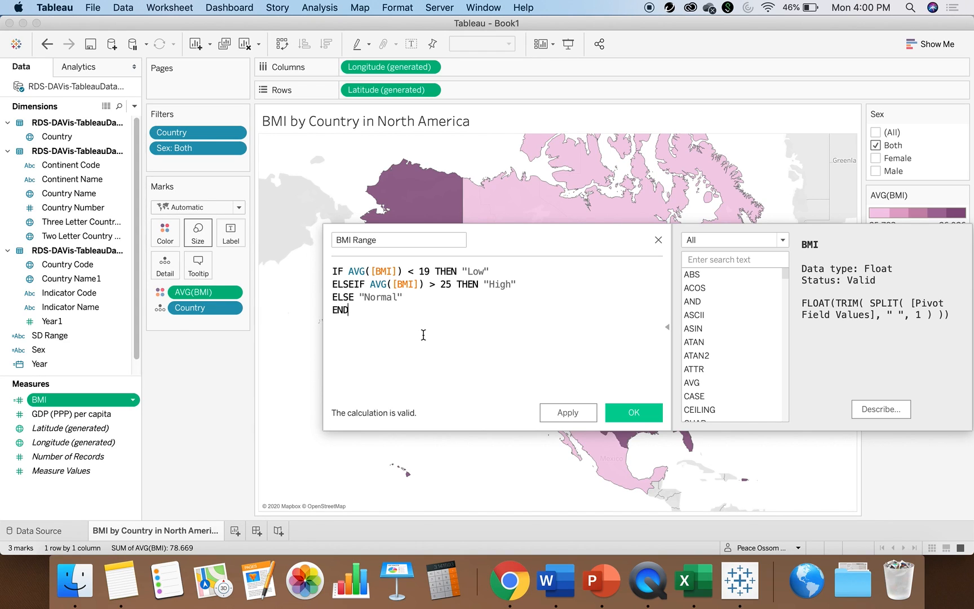
drag(349, 270, 401, 271)
click(402, 271)
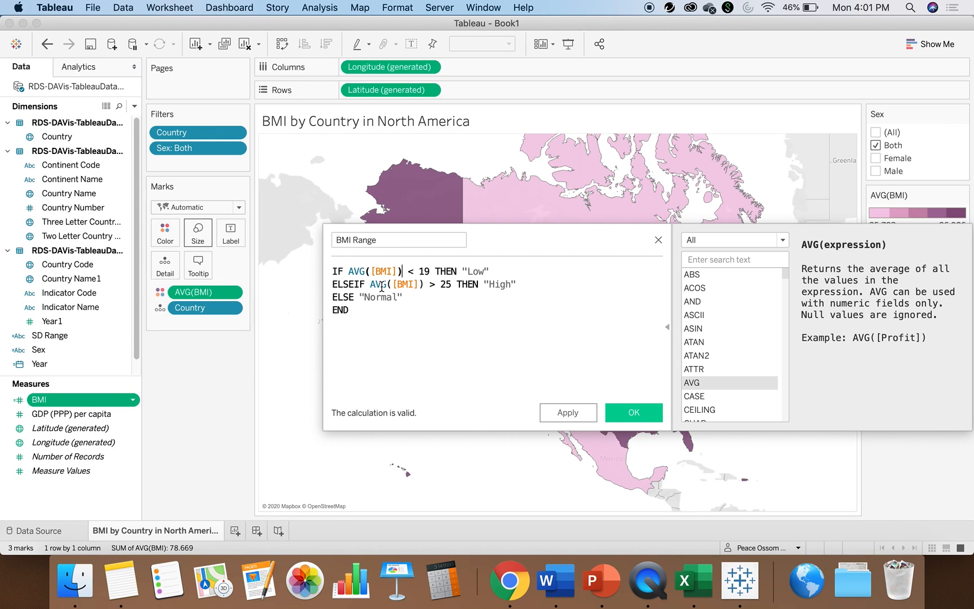
click(519, 281)
click(443, 296)
Step: Search the calculation function reference for "ifnu" to read the IFNULL description, and clear the search
click(767, 260)
text(i)
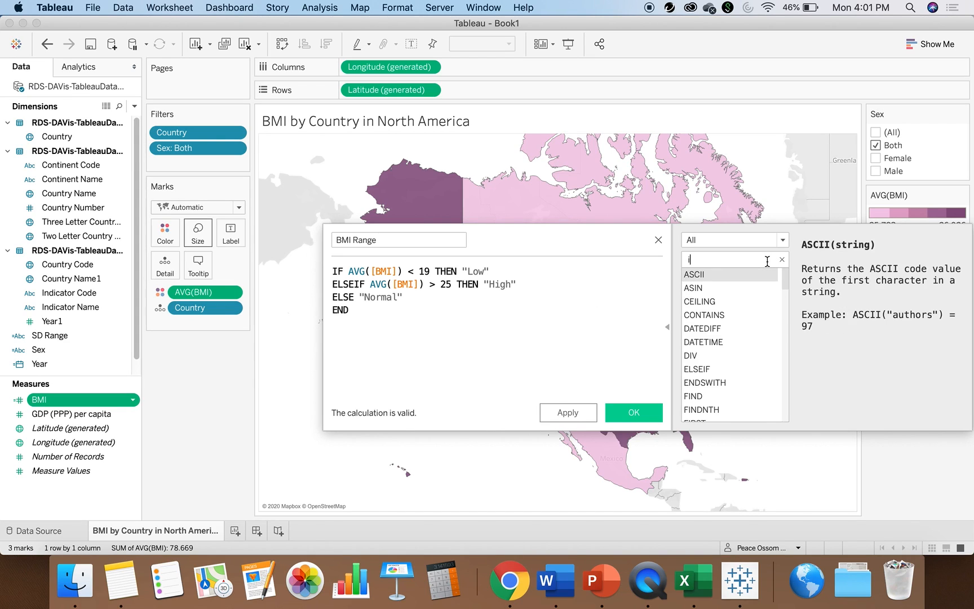
text(fnu)
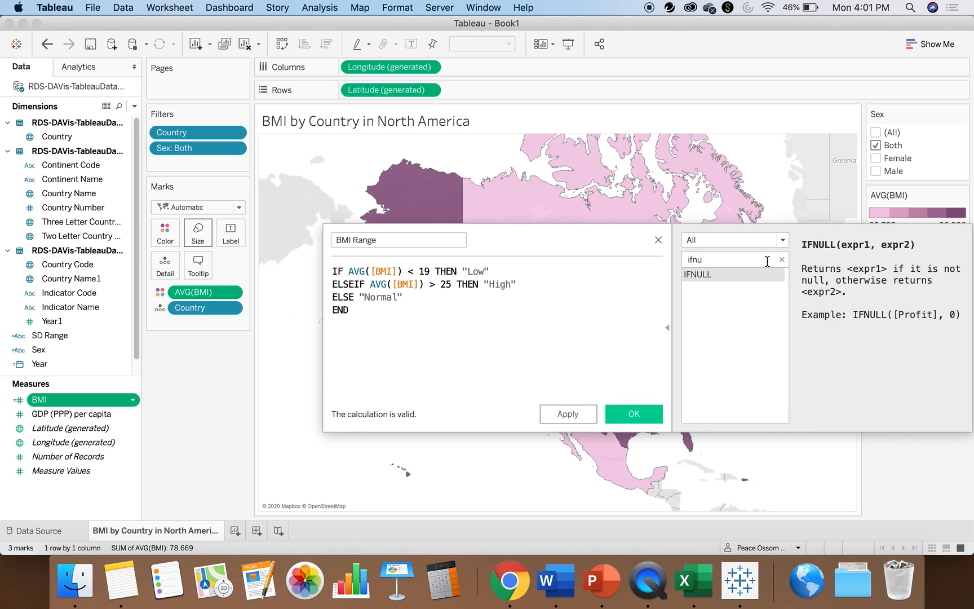
click(666, 319)
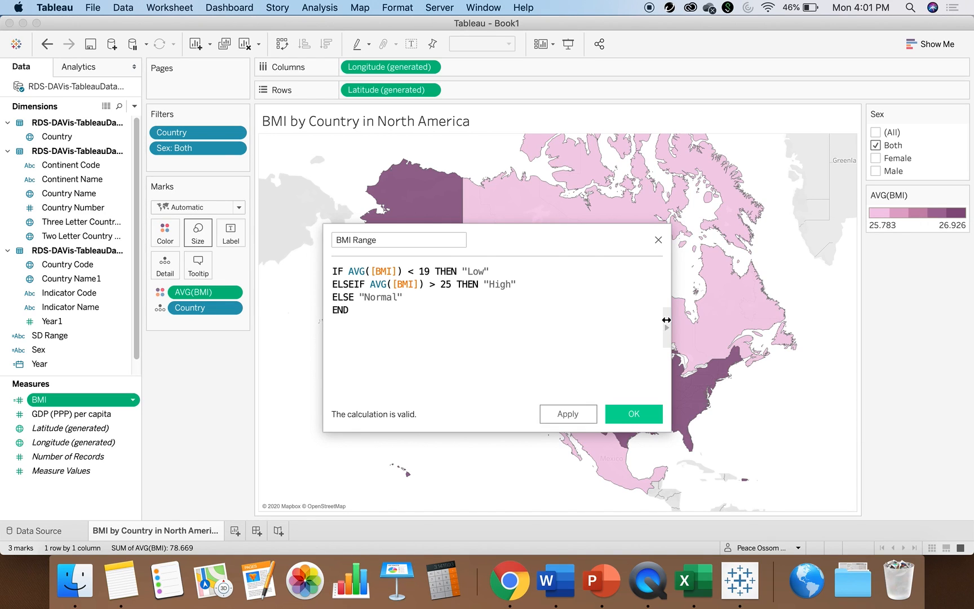
click(667, 319)
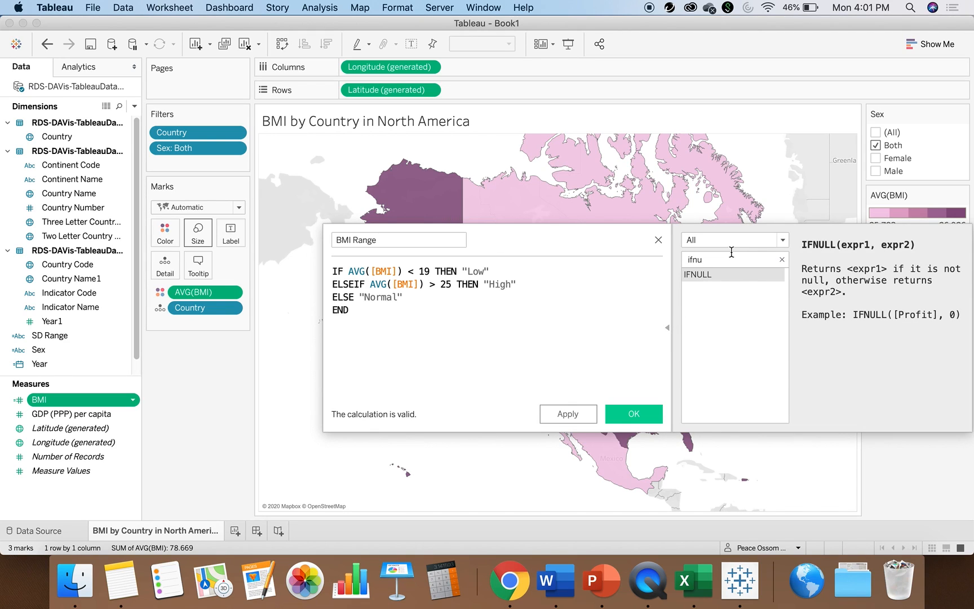
click(781, 259)
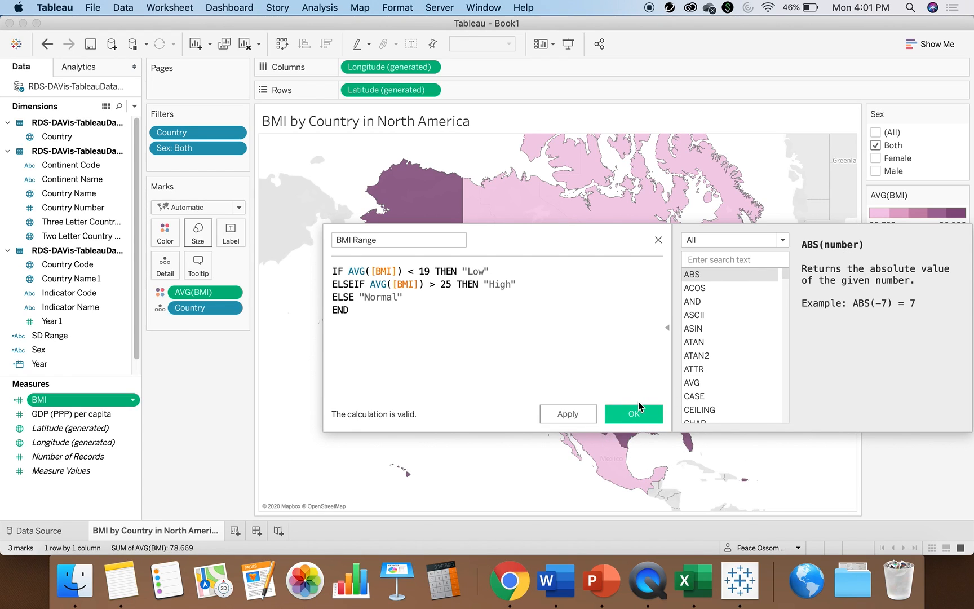
Step: Save the BMI Range calculated field and add it to the map's tooltip
click(627, 415)
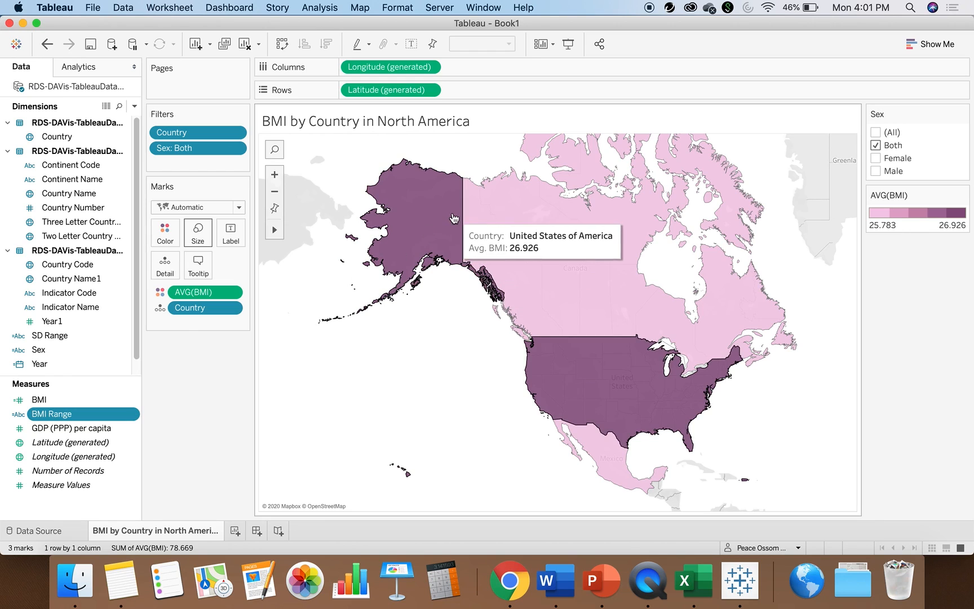
mouse_move(527, 234)
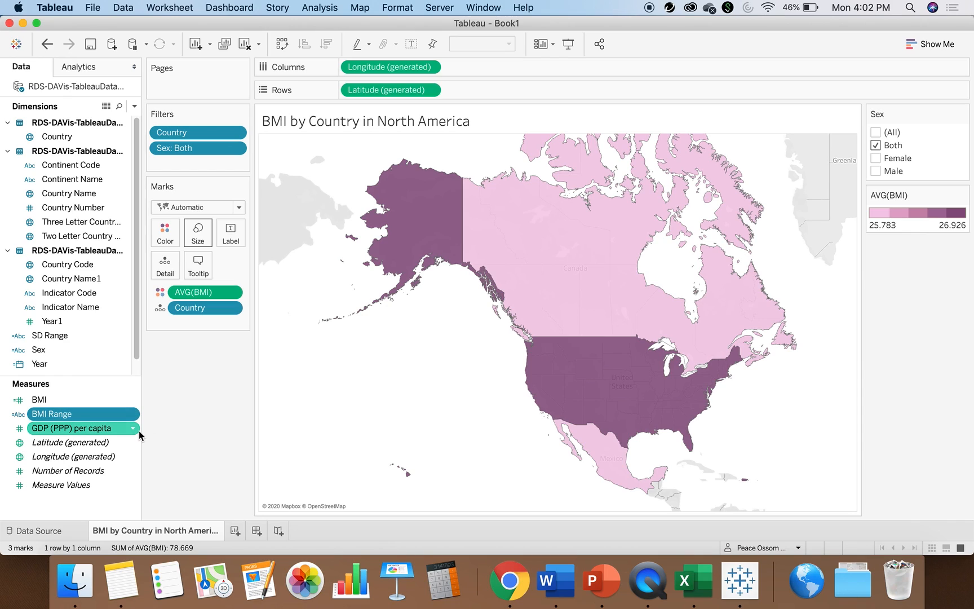
drag(113, 414, 199, 266)
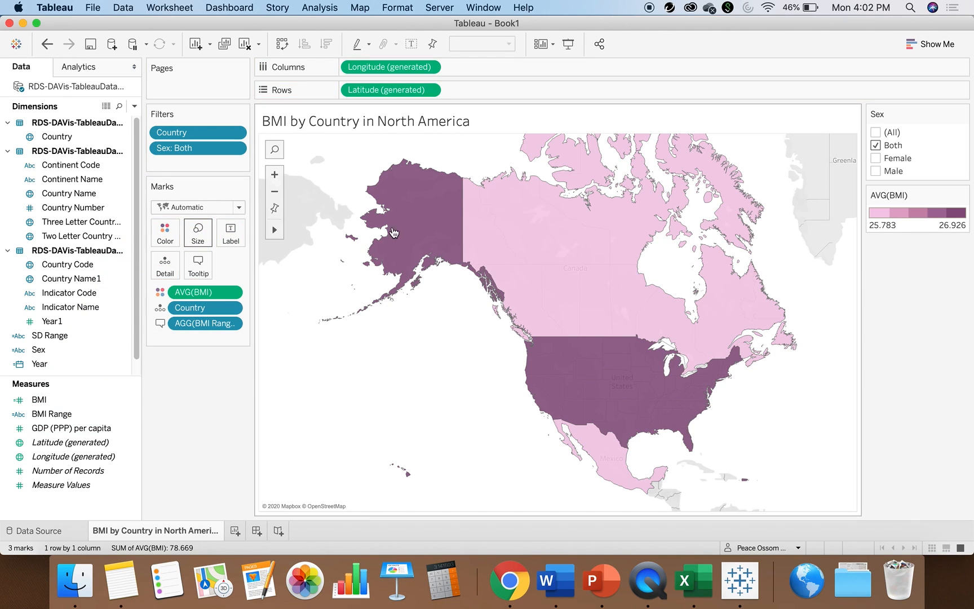
mouse_move(408, 228)
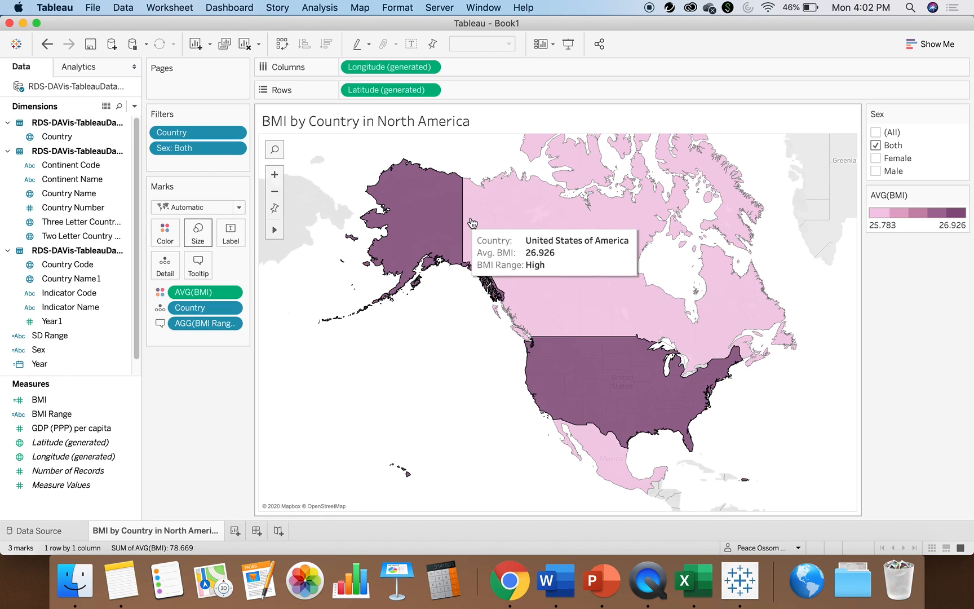
mouse_move(501, 222)
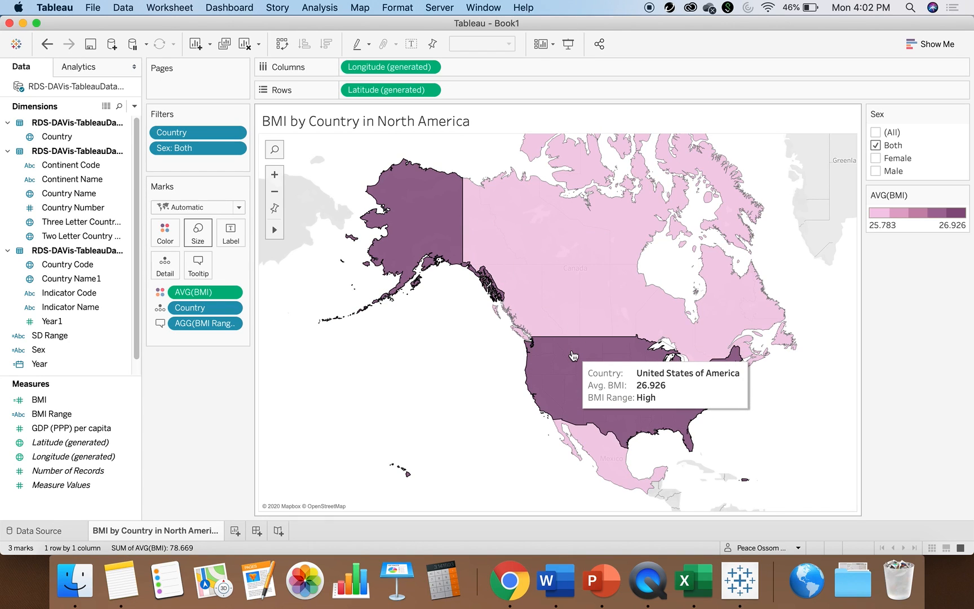
Step: Replace the Country label in the map's tooltip text with "The average BMI"
click(203, 275)
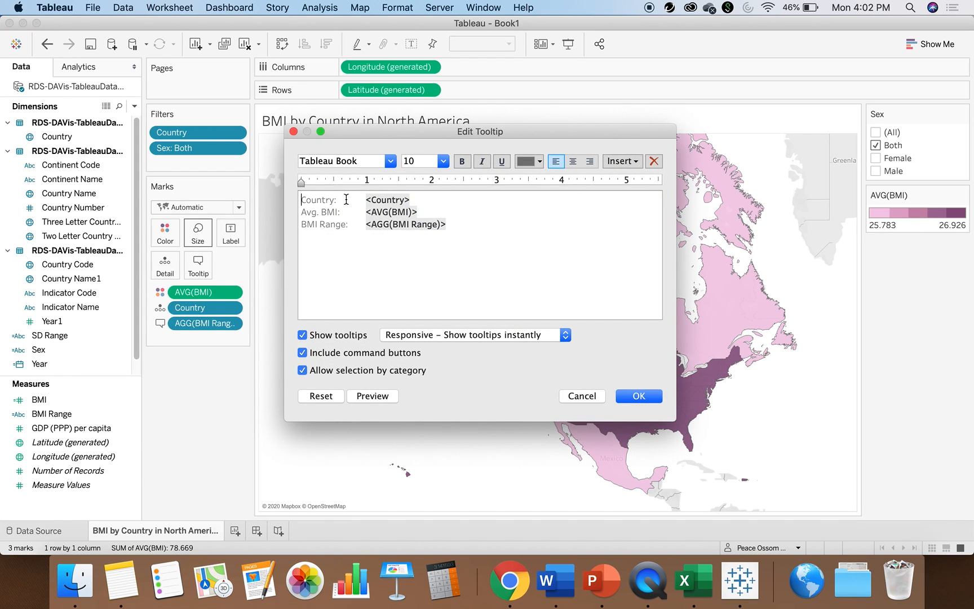
drag(346, 200, 298, 201)
text(The avre)
key(BackSpace)
key(BackSpace)
text(erage)
text( BMi)
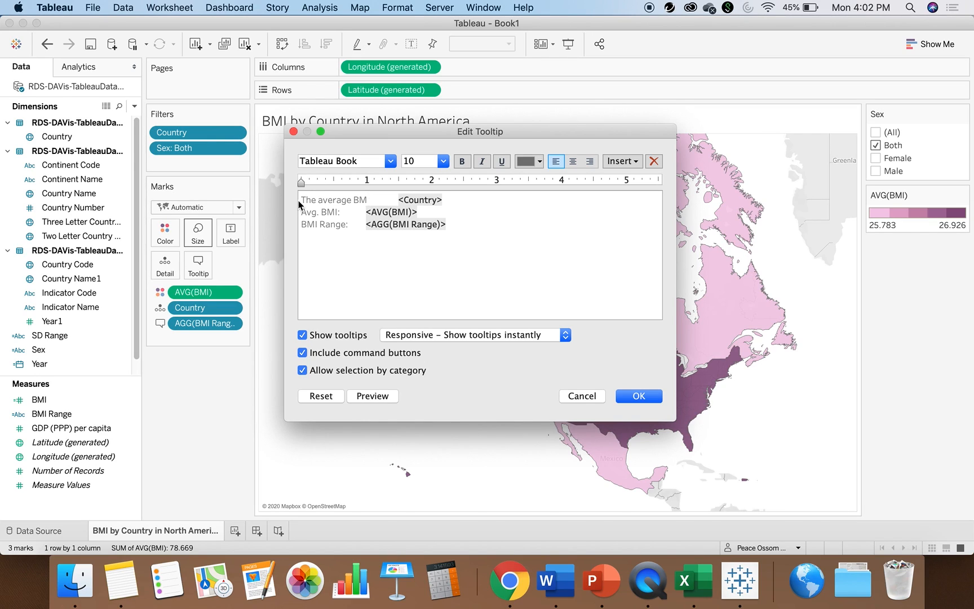
text(I)
Step: Insert a copy of the AVG(BMI) field in parentheses after "The average BMI", followed by "for" before the Country field
drag(419, 215, 367, 215)
key(cmd+c)
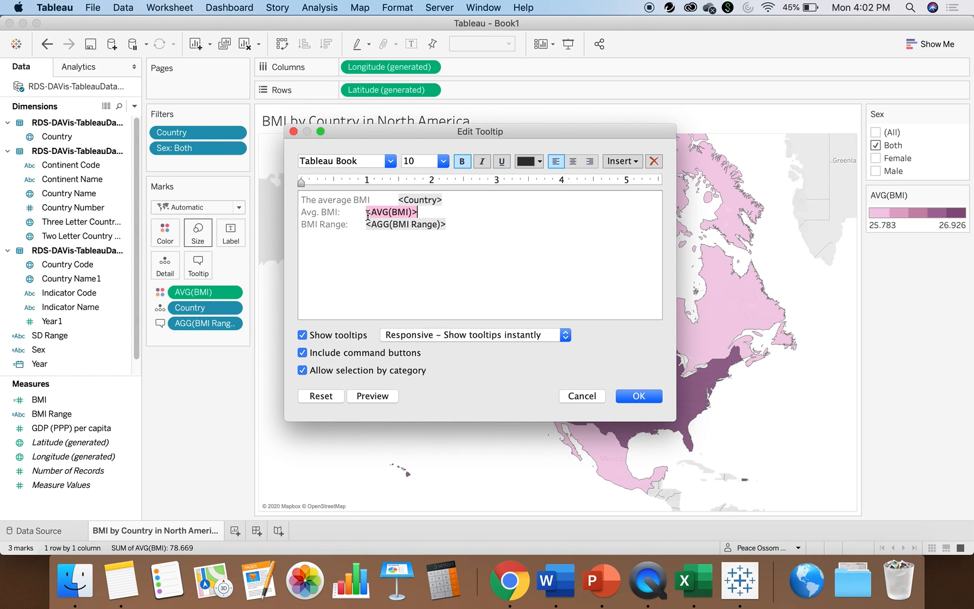
click(379, 200)
text(()
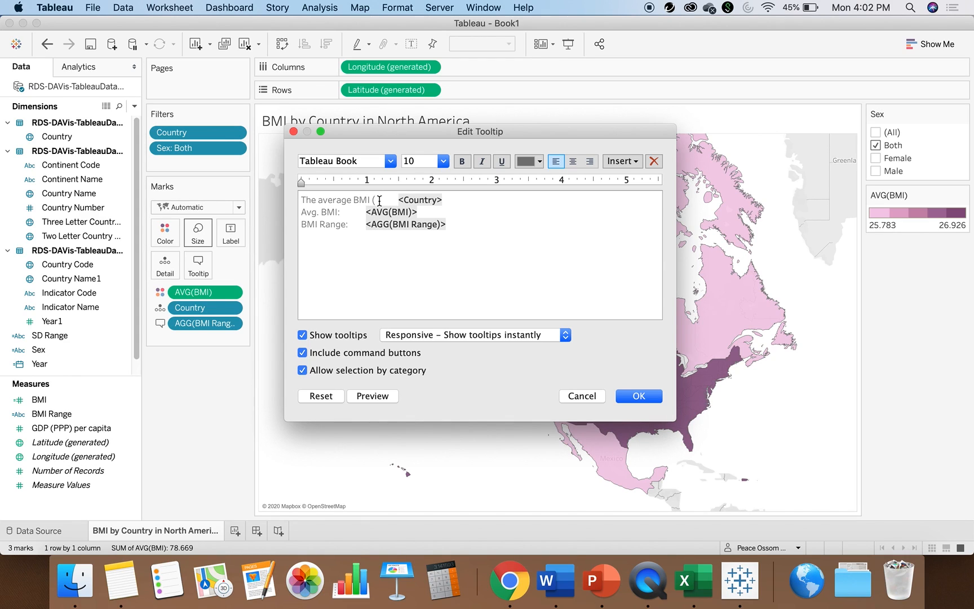
key(cmd+v)
text())
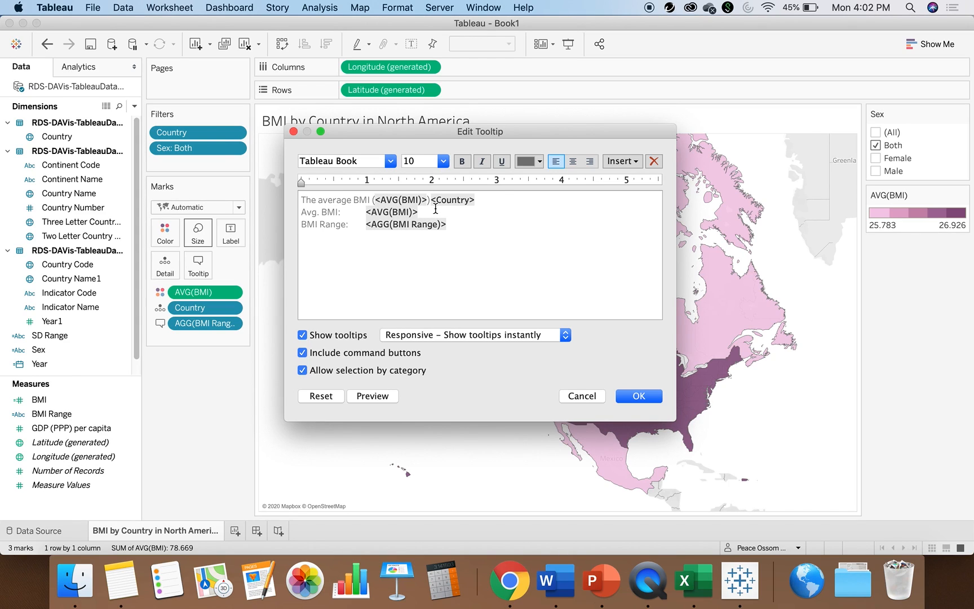
text( for)
click(461, 202)
key(BackSpace)
click(498, 203)
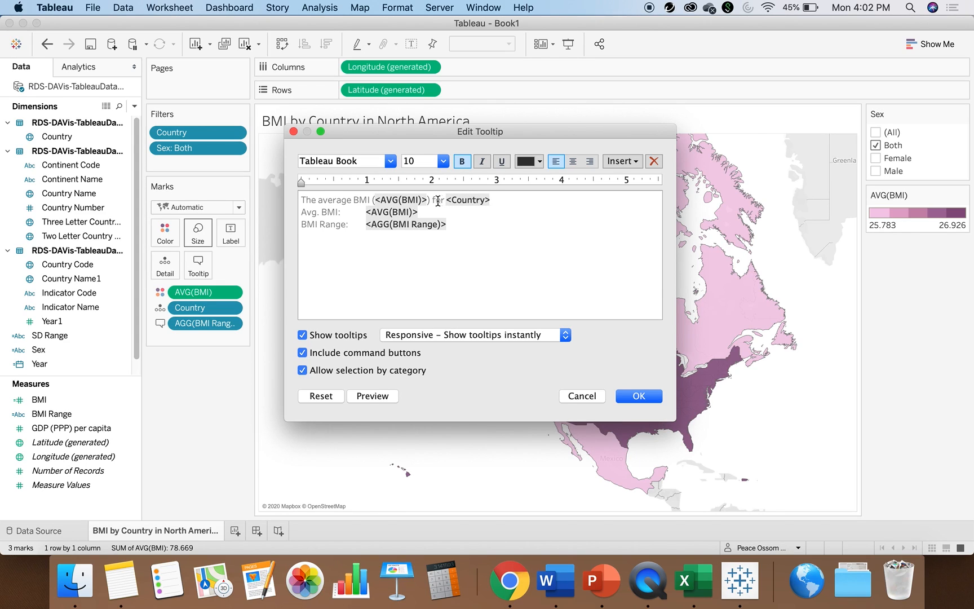
Step: Replace the tooltip's Avg. BMI entry and BMI Range label with "is", and join the BMI Range field to the first line
drag(365, 213, 307, 212)
text(is)
key(BackSpace)
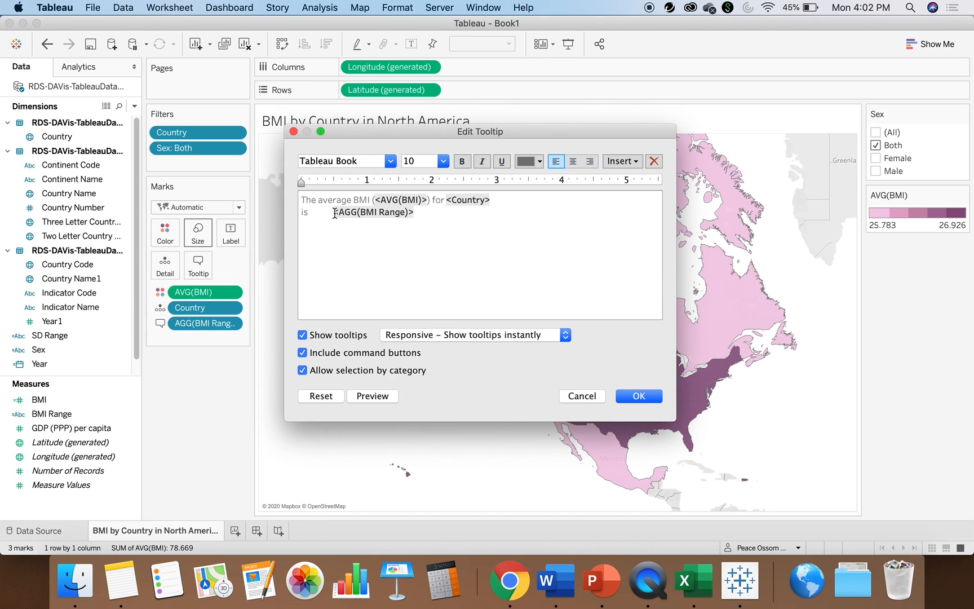
key(BackSpace)
click(301, 212)
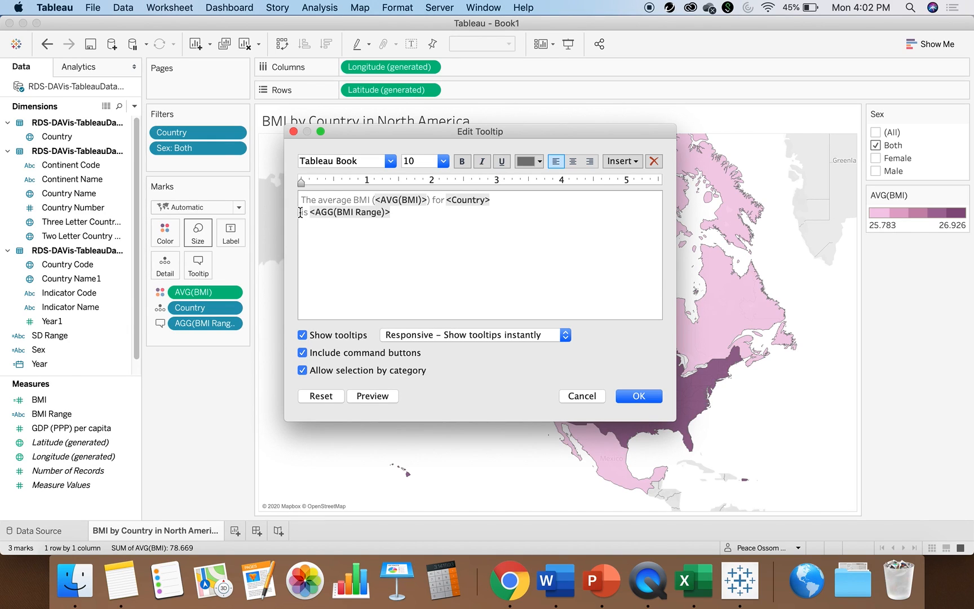
key(BackSpace)
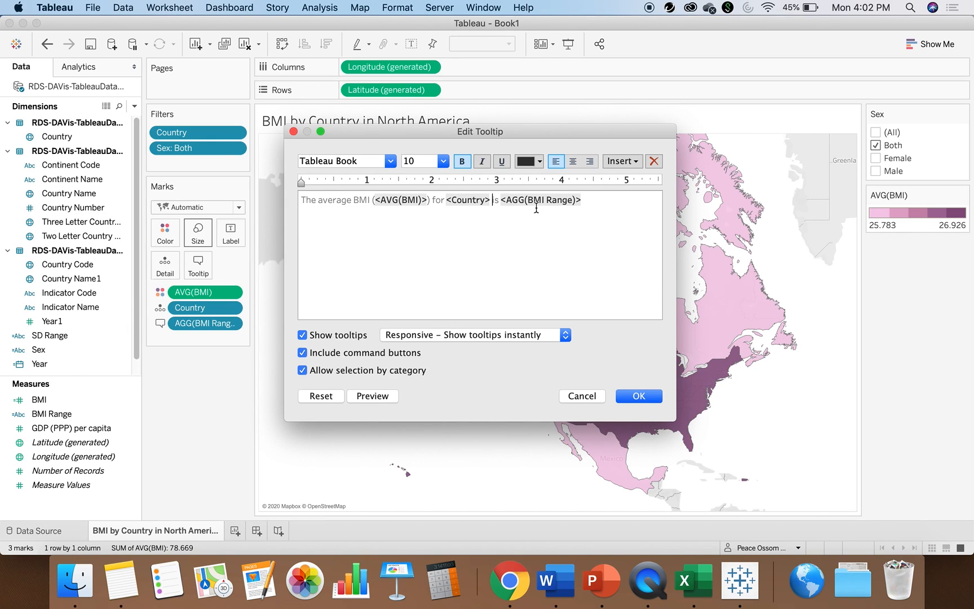
click(498, 201)
double_click(495, 201)
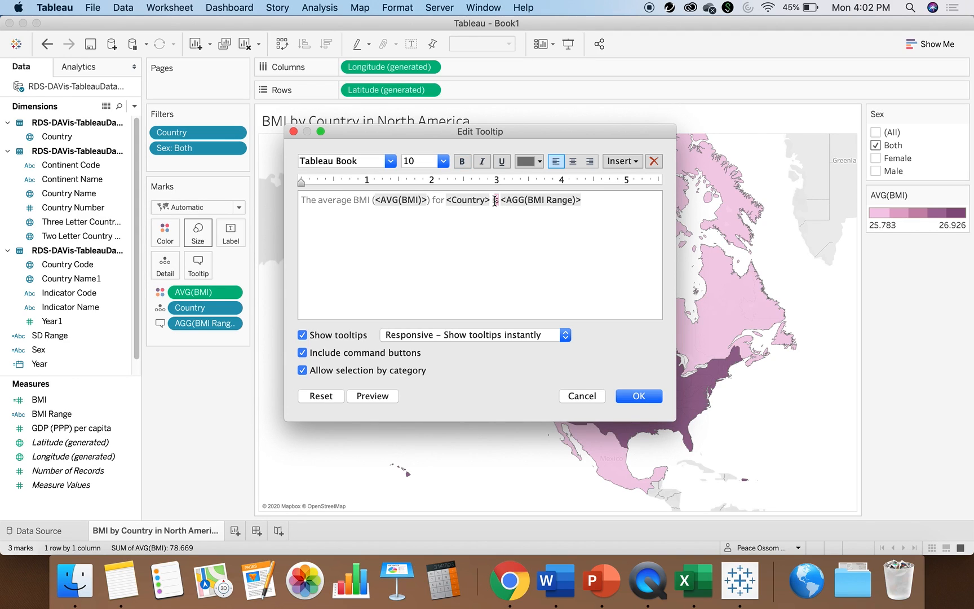
Step: End the tooltip sentence with a period, apply the tooltip, and check it on the map's countries
click(591, 202)
text(s)
key(BackSpace)
text(.)
click(638, 395)
mouse_move(584, 288)
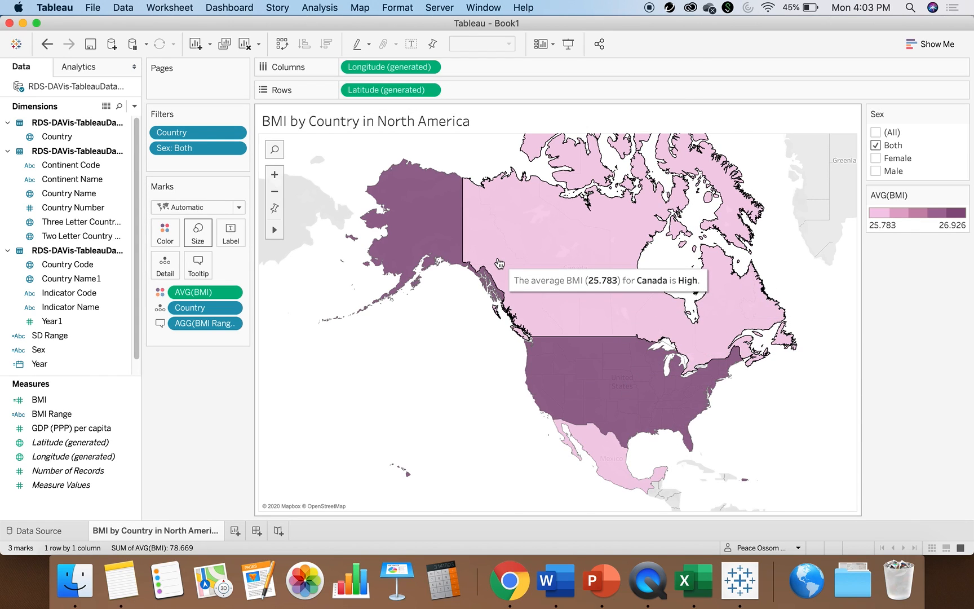
mouse_move(562, 363)
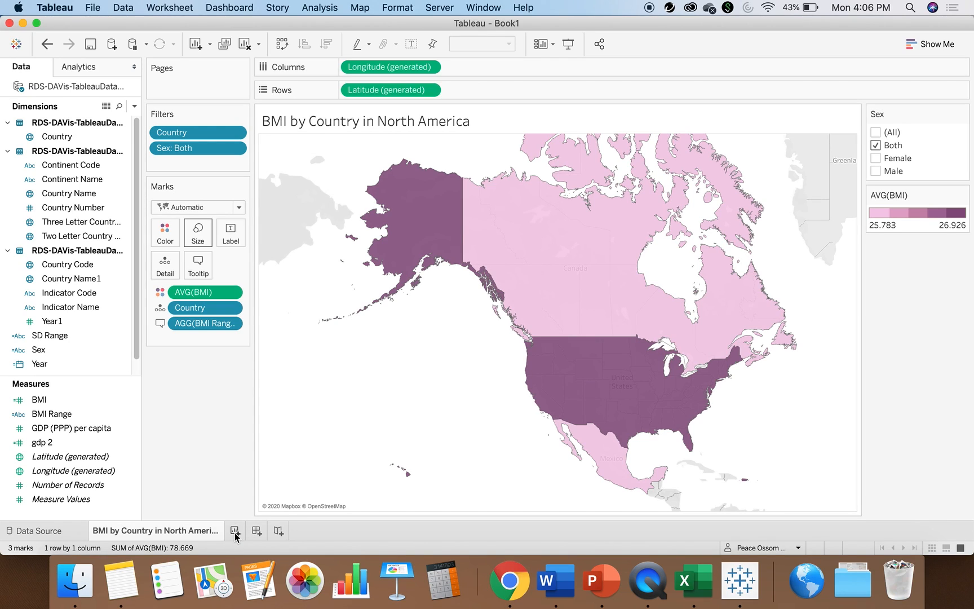
Step: Add a new worksheet to the workbook
click(235, 532)
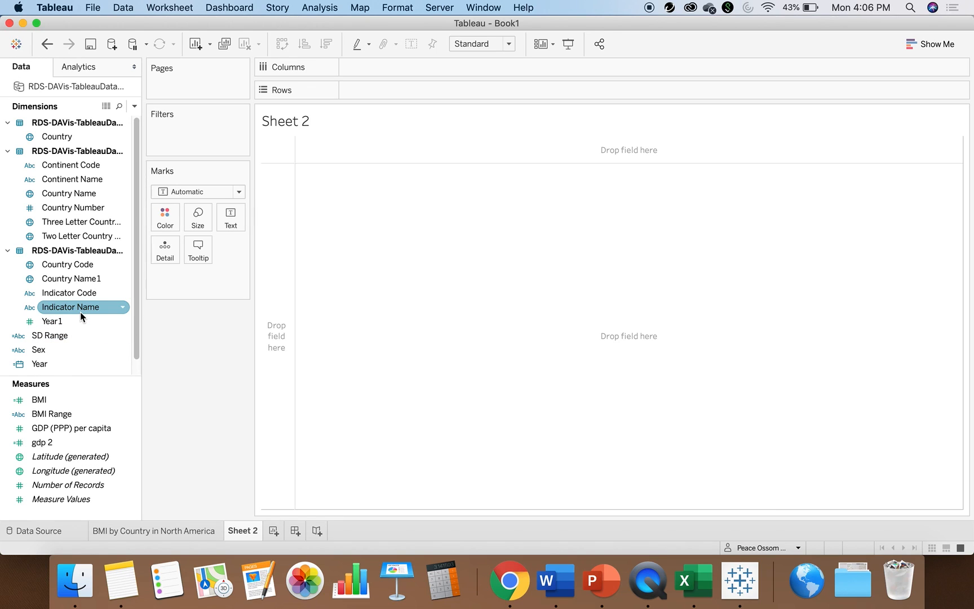
drag(79, 326, 365, 72)
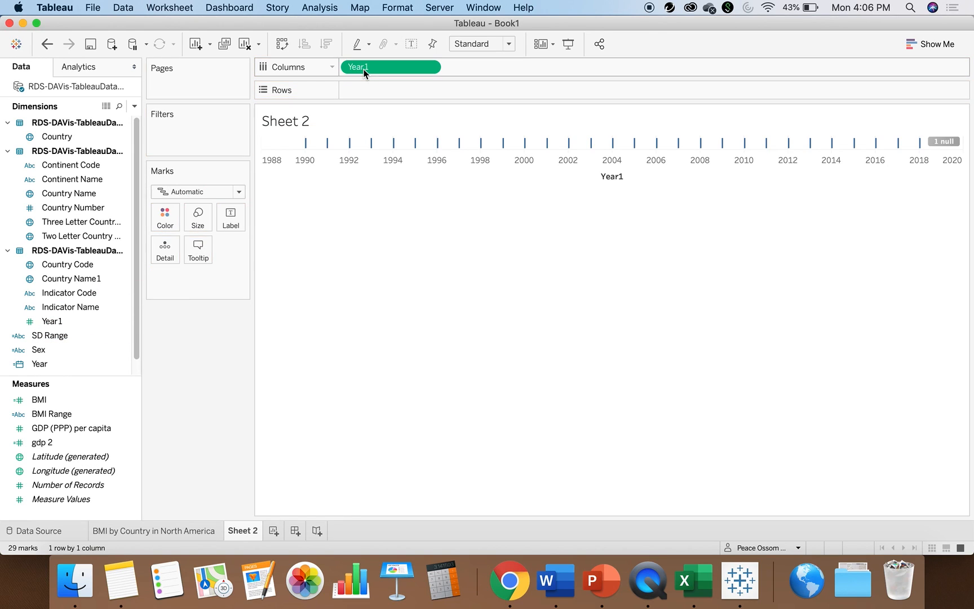
click(430, 67)
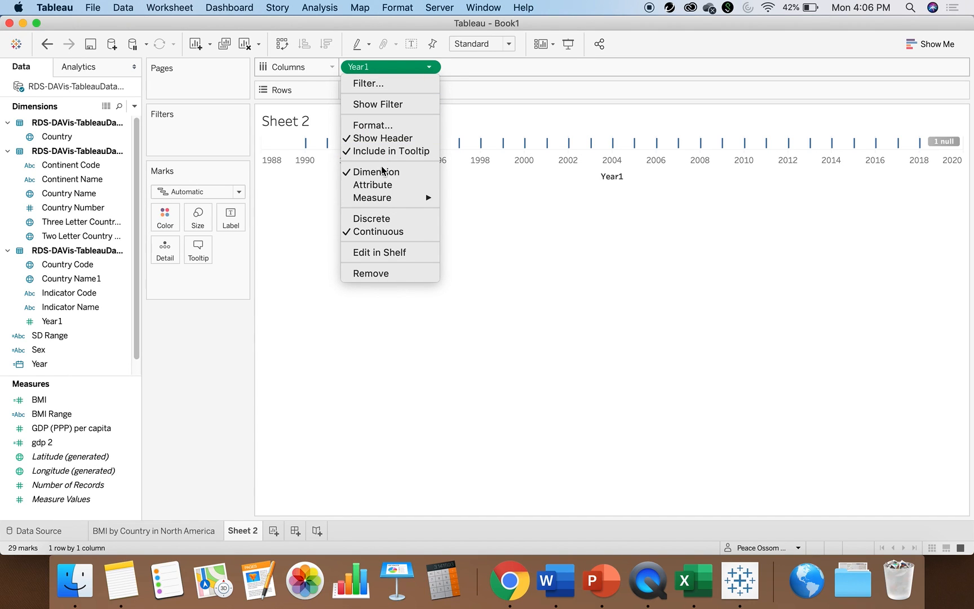
click(350, 276)
Step: Place the Year dimension on Columns and filter Country to Canada, Mexico and United States of America
drag(81, 361, 383, 66)
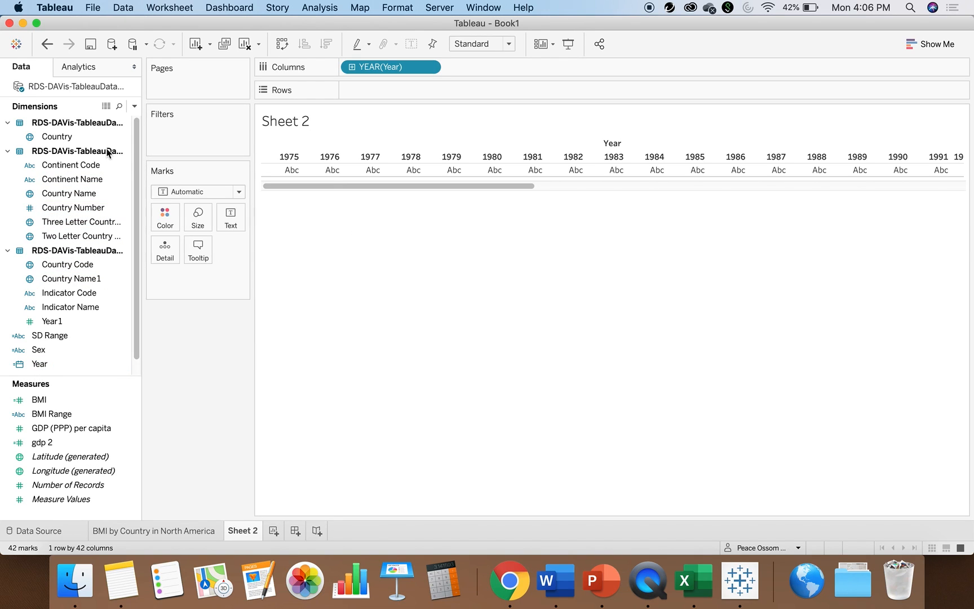
drag(74, 138, 181, 132)
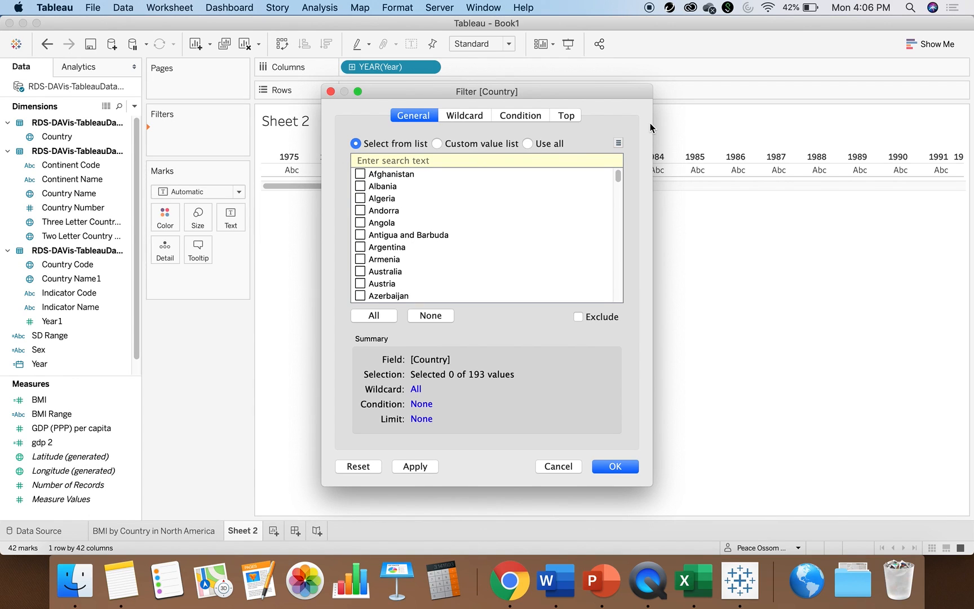
mouse_move(619, 180)
mouse_down()
mouse_move(613, 206)
mouse_move(610, 194)
mouse_up()
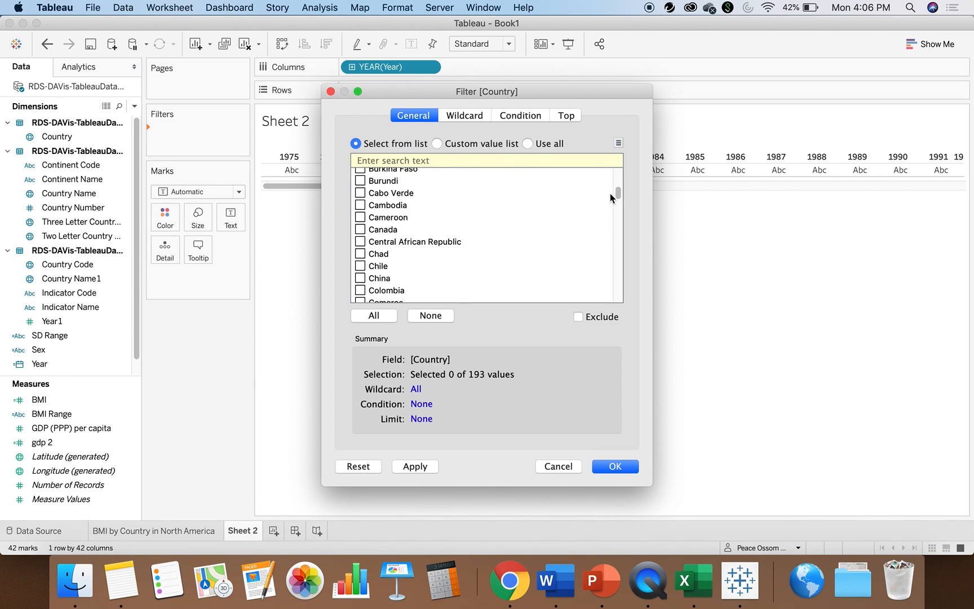
click(361, 229)
drag(616, 192, 580, 243)
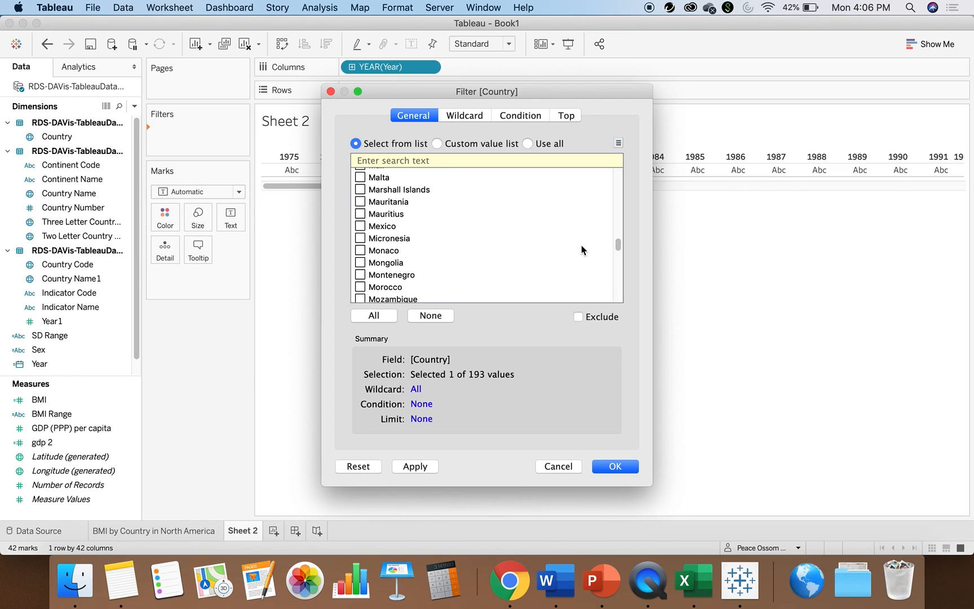
click(356, 226)
drag(617, 246, 594, 294)
click(361, 199)
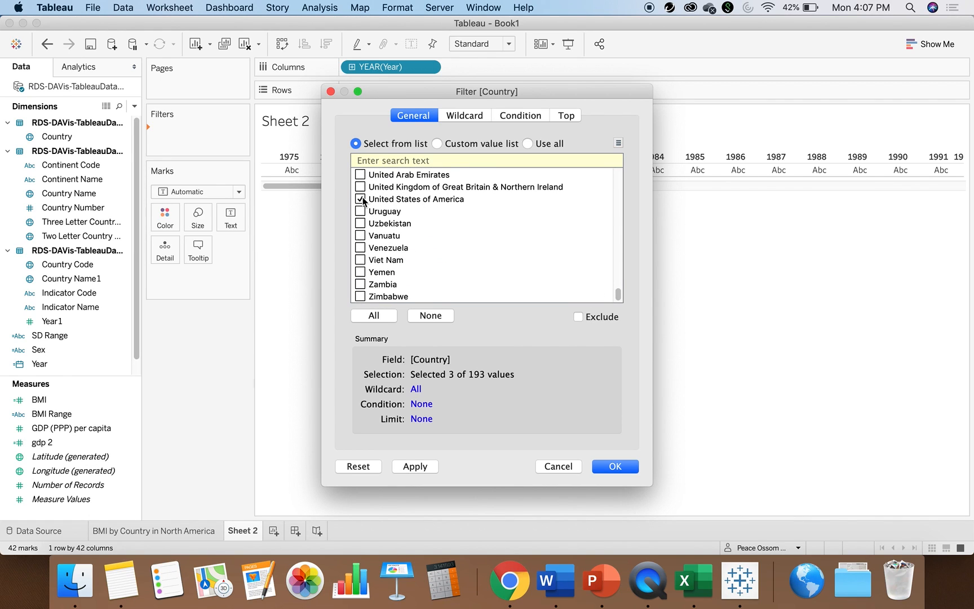
click(613, 467)
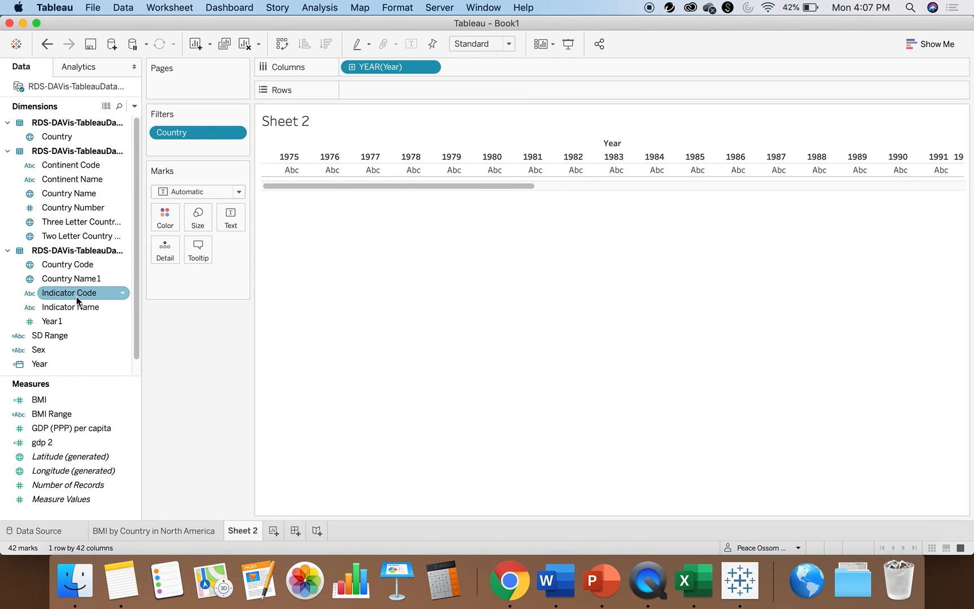
Step: Add BMI to Rows and aggregate it as an average
drag(44, 400, 367, 90)
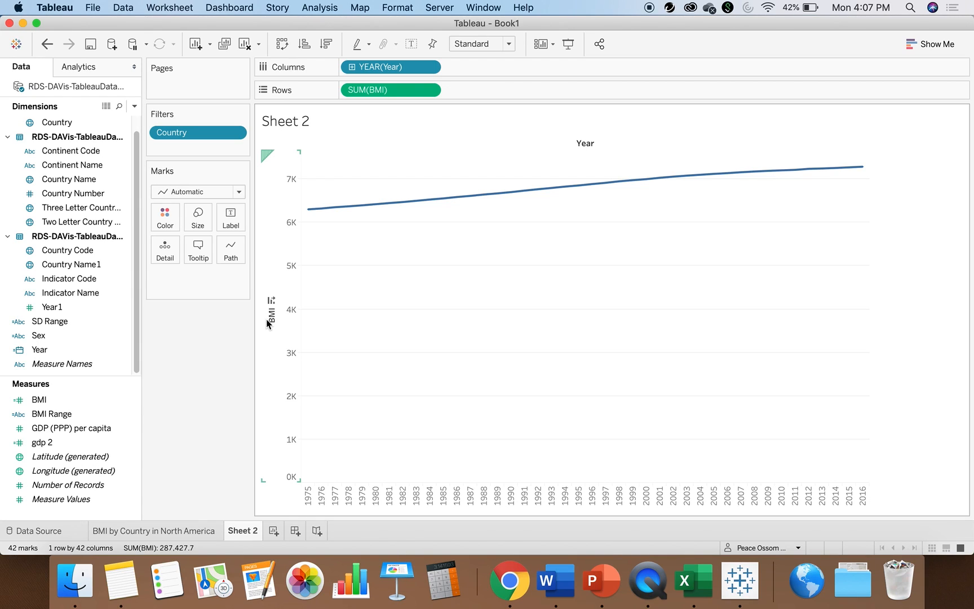
click(429, 90)
mouse_move(428, 221)
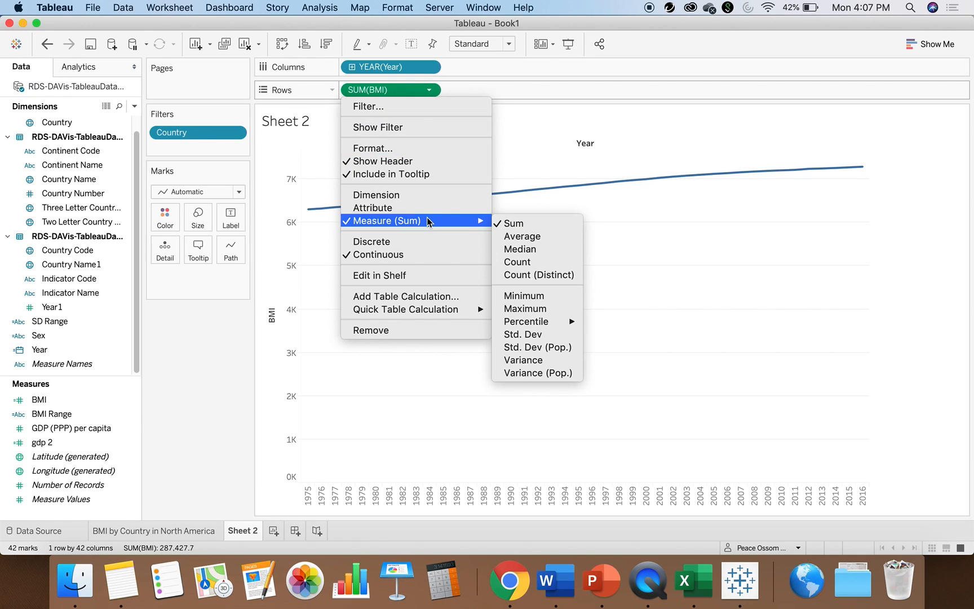
click(504, 236)
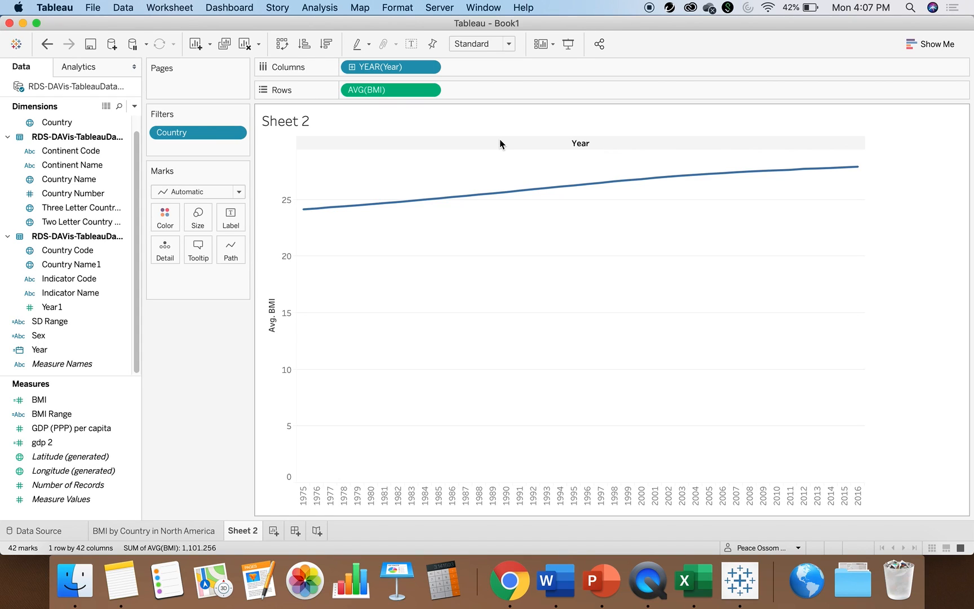
Step: Color the average BMI line by Country so each country has its own line
click(70, 124)
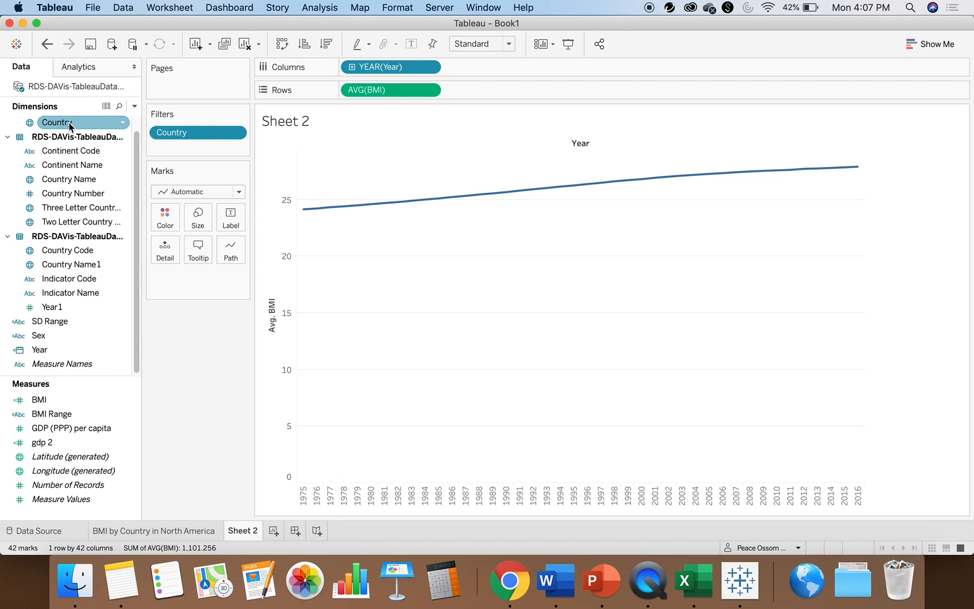
drag(70, 124, 348, 235)
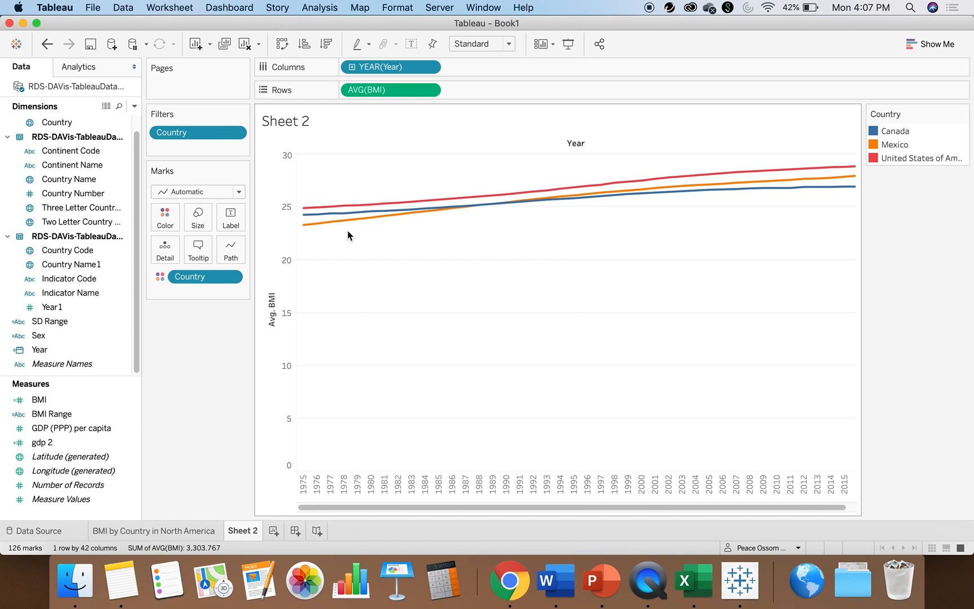
Step: Give the Avg. BMI axis a fixed range starting at 20
right_click(283, 288)
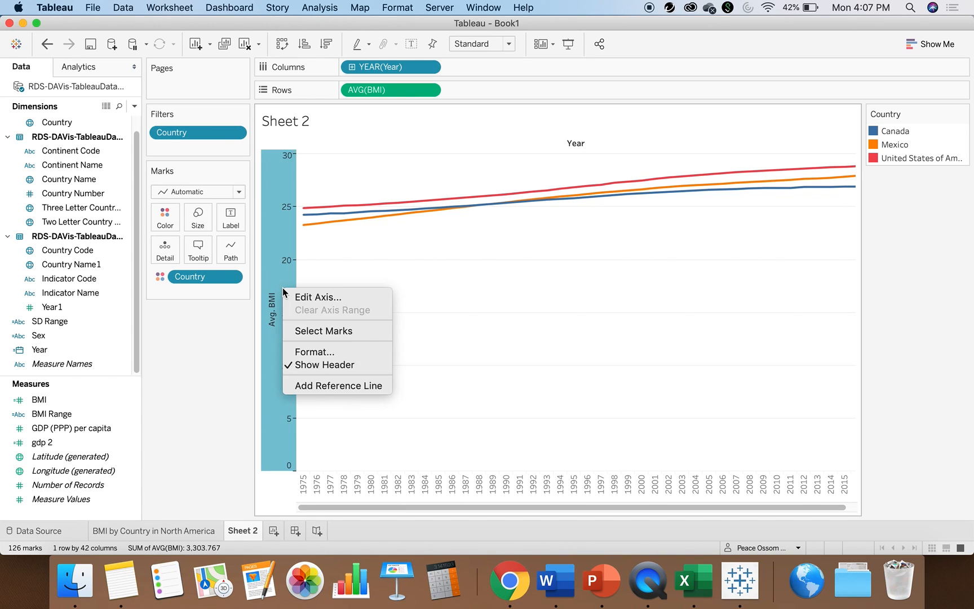
click(292, 297)
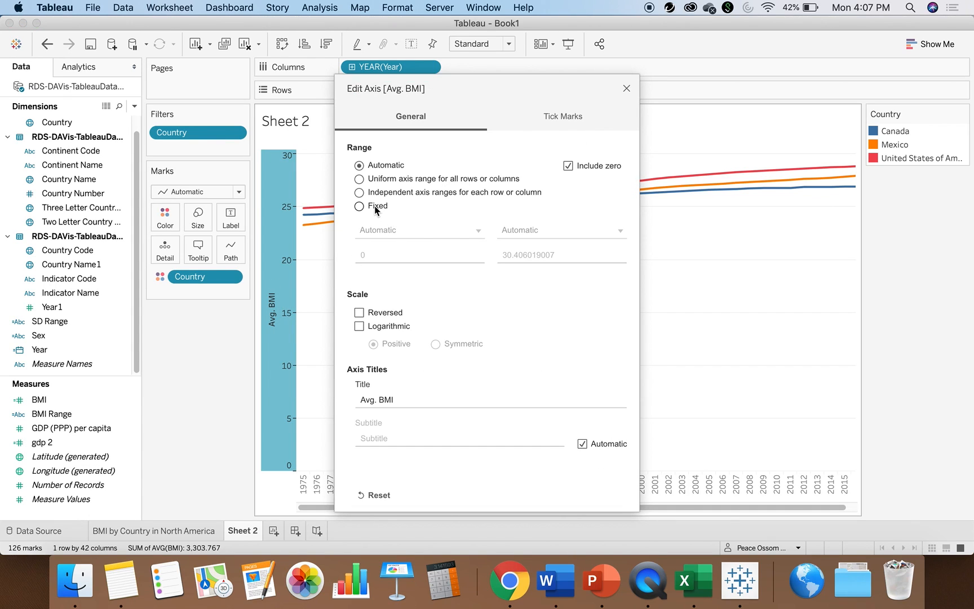
click(375, 206)
click(432, 257)
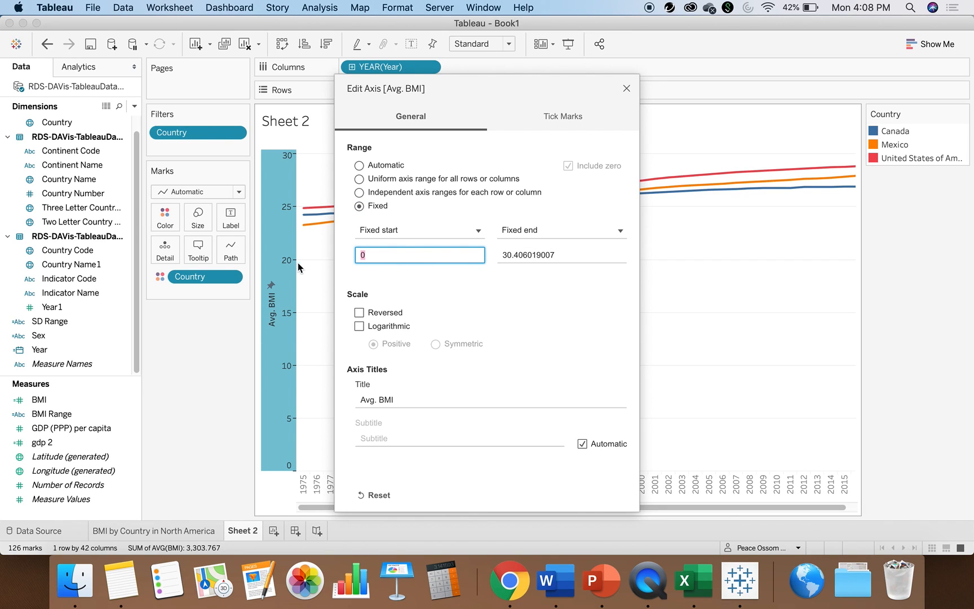
text(20)
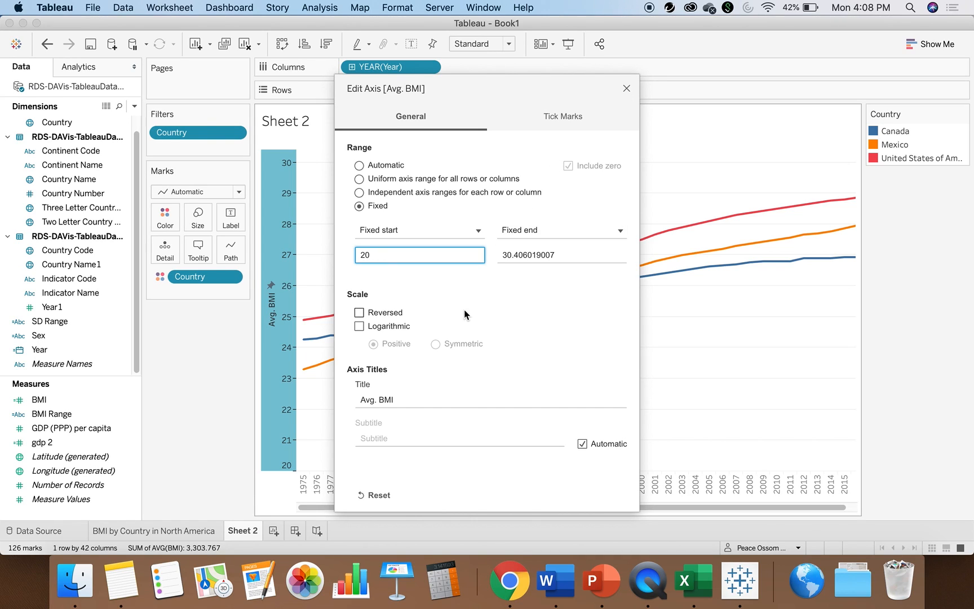
click(472, 275)
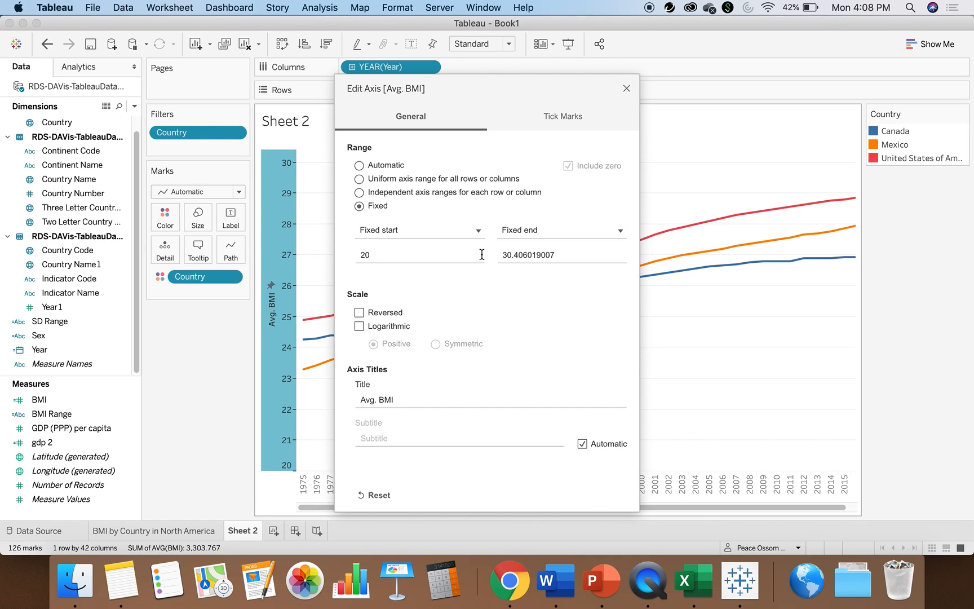
click(625, 89)
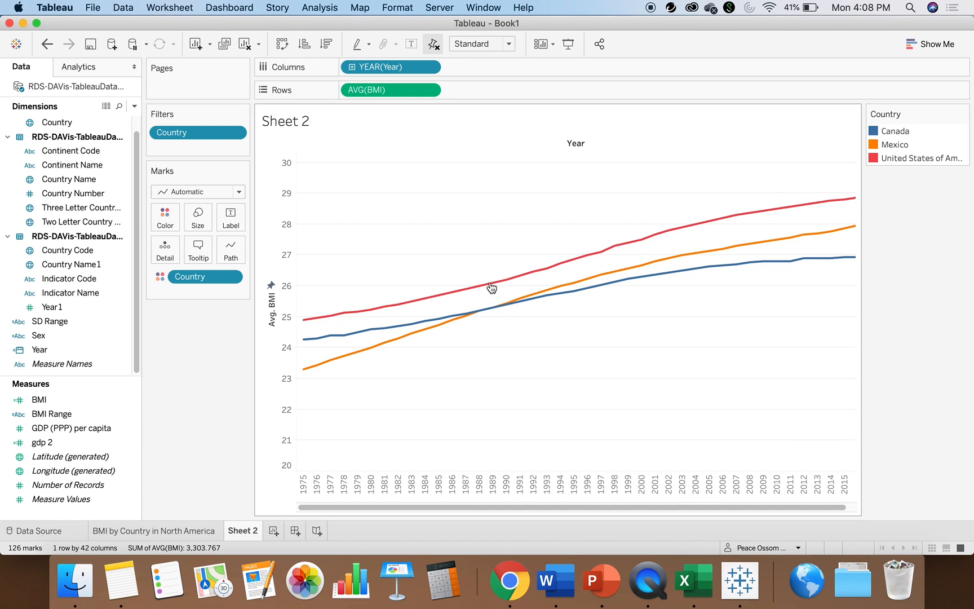
mouse_move(590, 264)
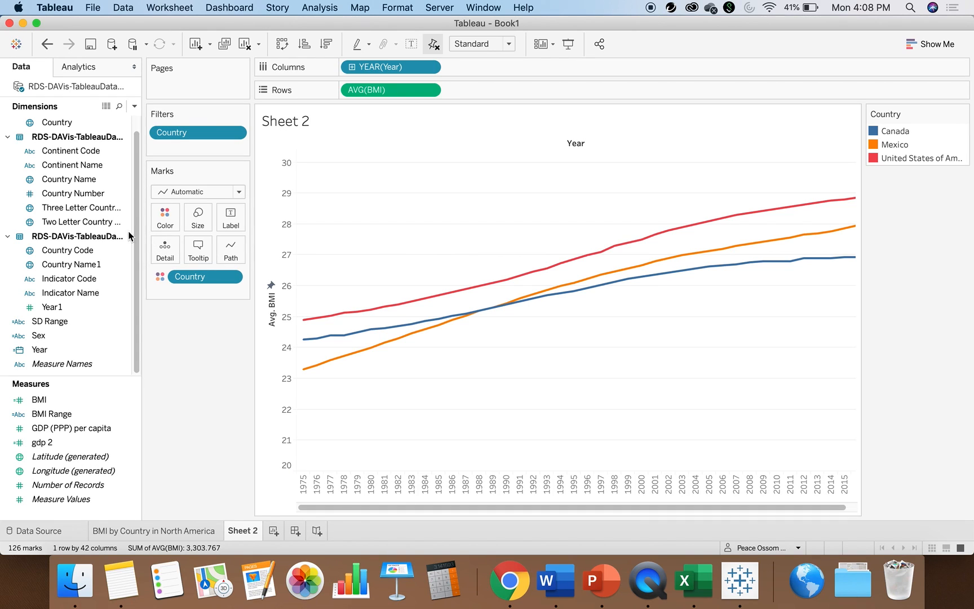
Step: Label the lines with Country and restrict the marks to label to Line Ends
drag(68, 125, 221, 206)
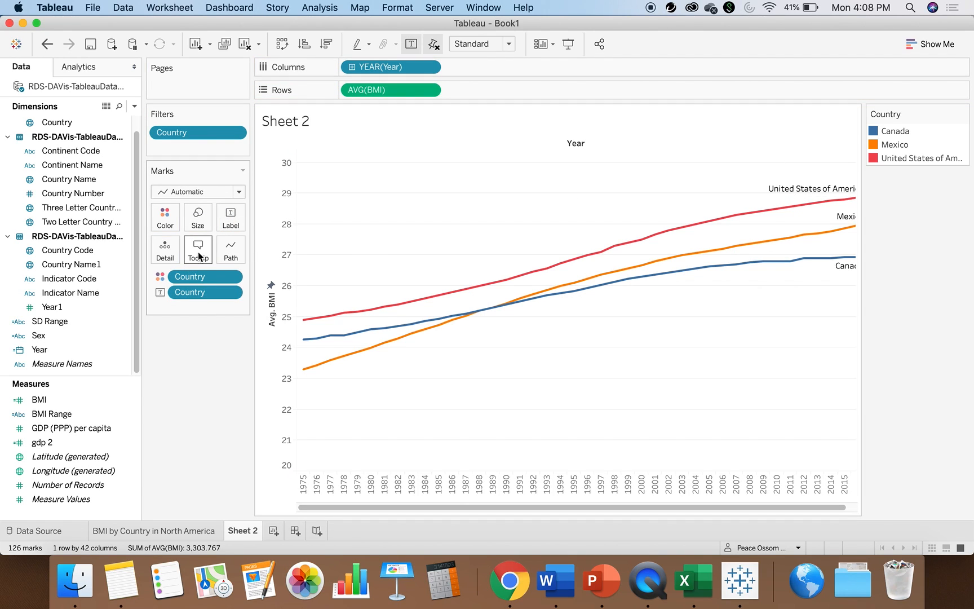
click(238, 216)
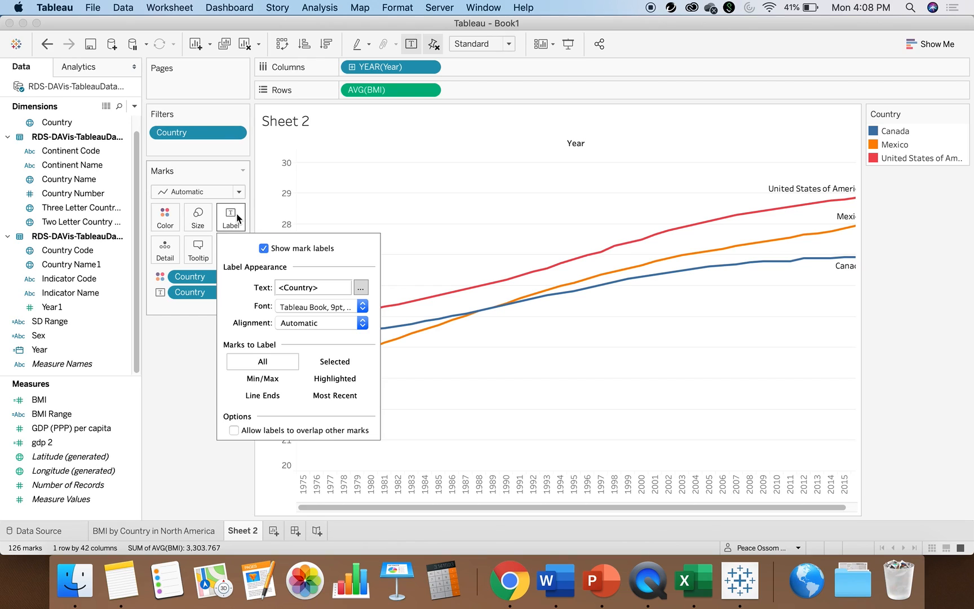
click(237, 221)
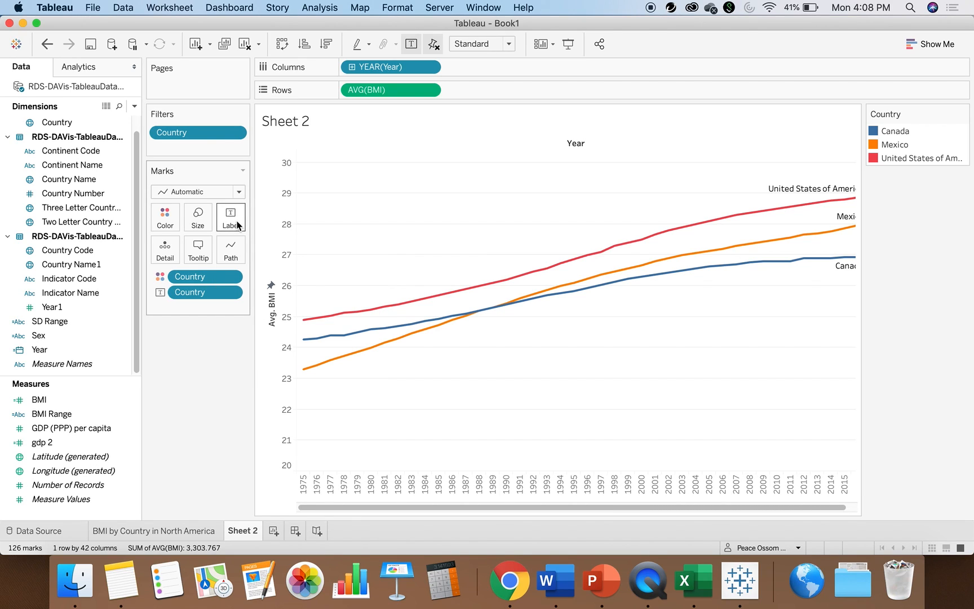
click(235, 221)
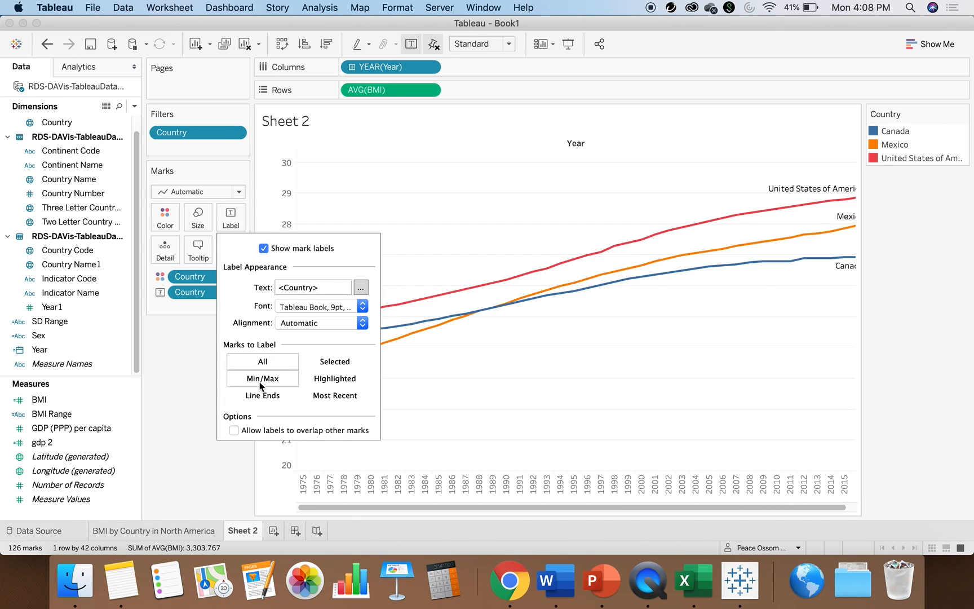
click(266, 398)
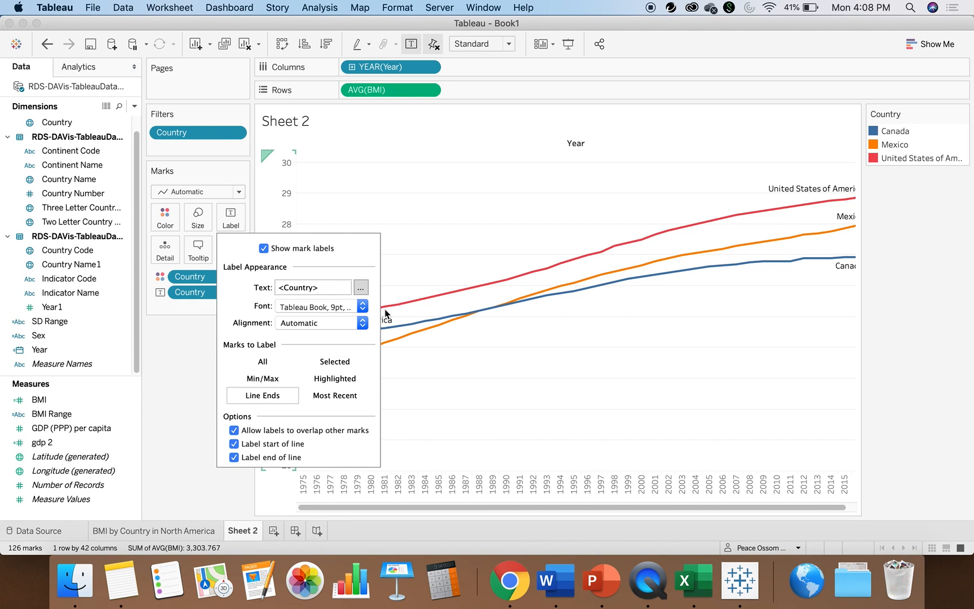
click(472, 228)
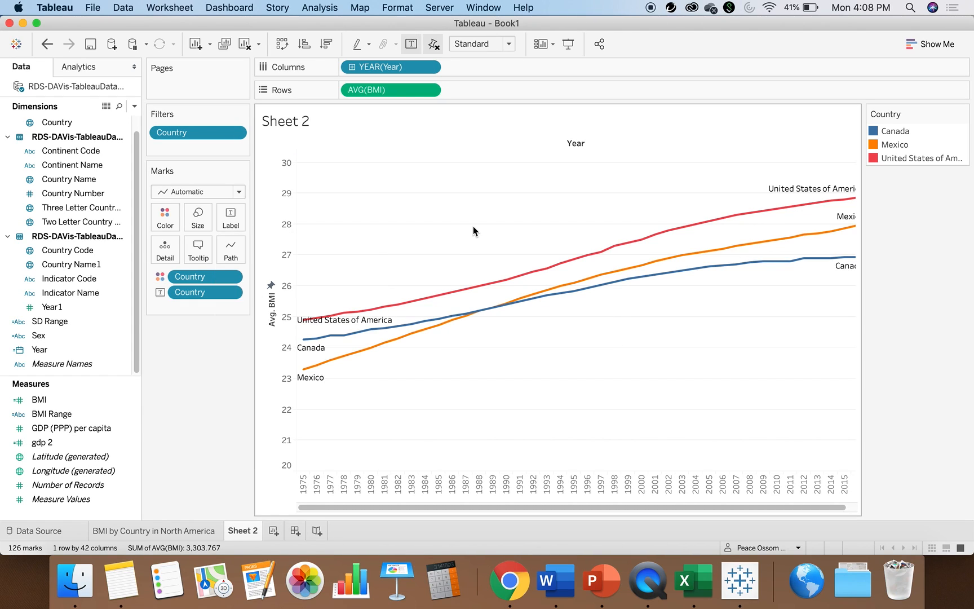
Step: Move the United States of America label at the 1975 end of its line above the line
click(351, 321)
drag(351, 320, 354, 290)
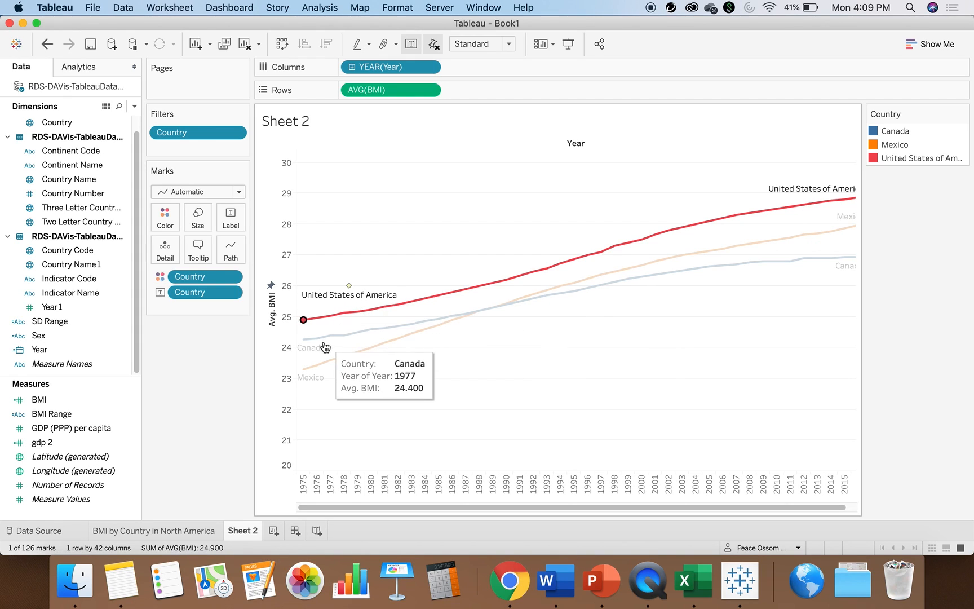
click(385, 376)
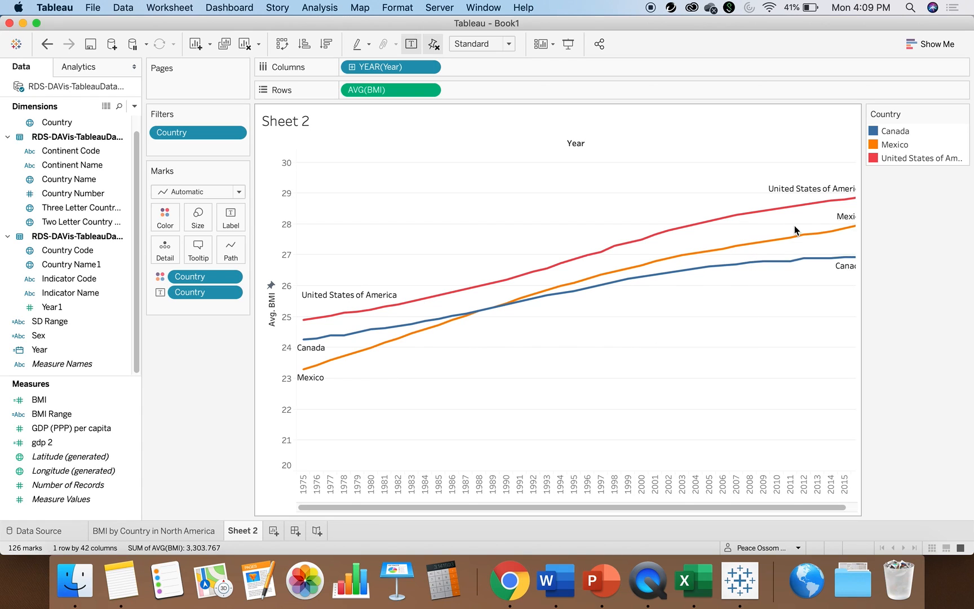
Step: Set the mark labels at the 2016 ends of the United States, Mexico and Canada lines to Never Show
click(774, 191)
right_click(774, 190)
mouse_move(786, 292)
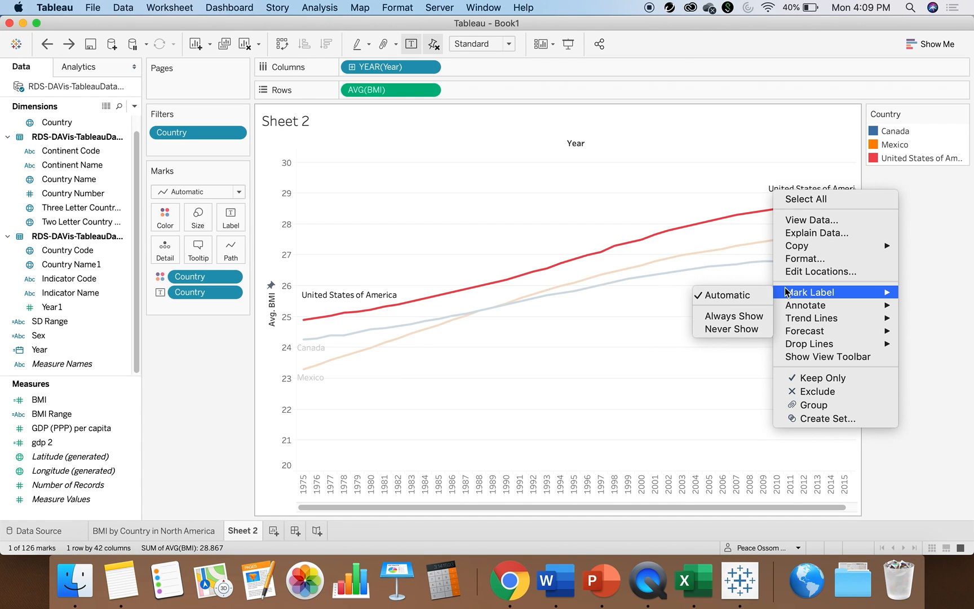
click(733, 315)
right_click(841, 217)
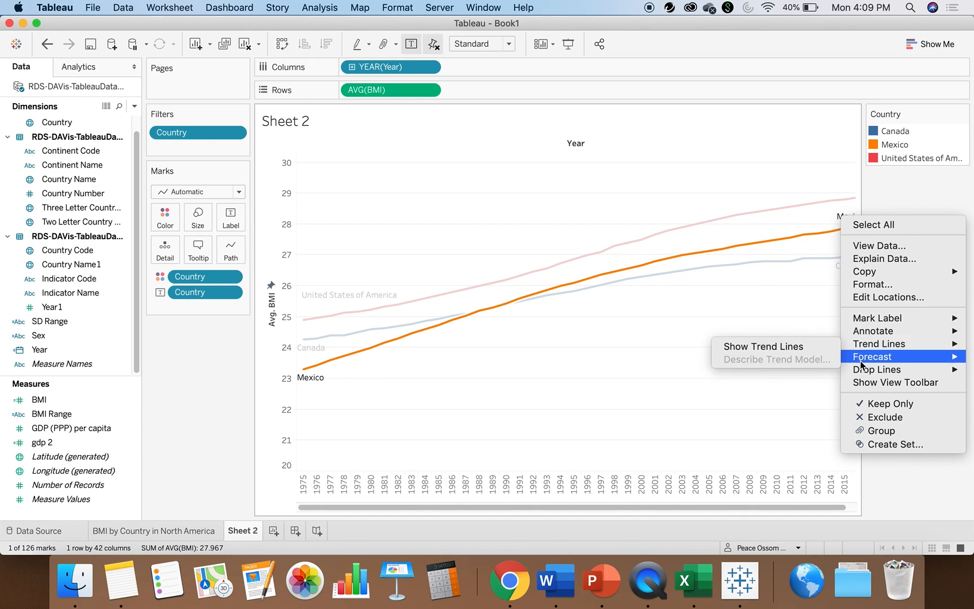
mouse_move(874, 333)
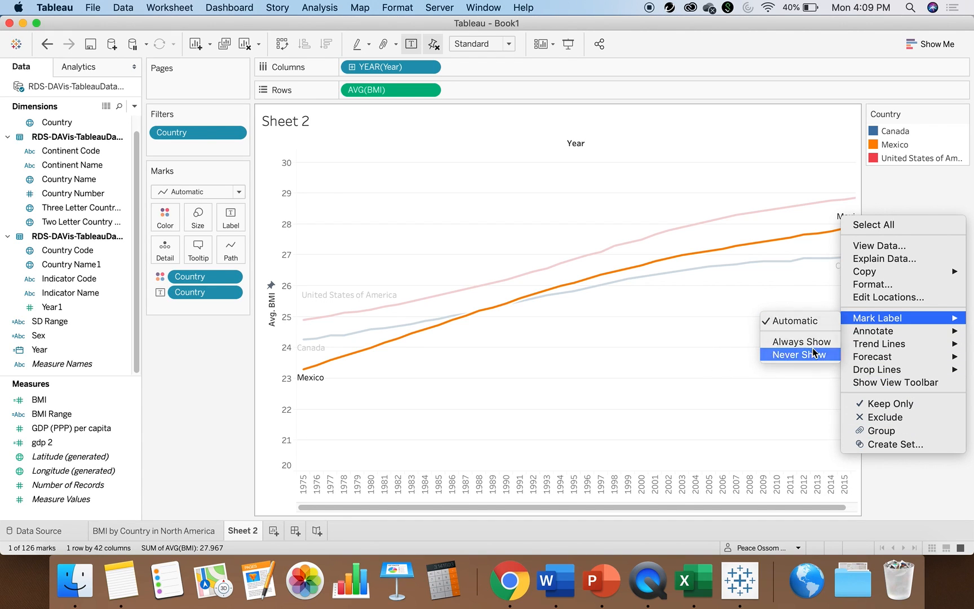
click(811, 354)
click(840, 267)
right_click(840, 267)
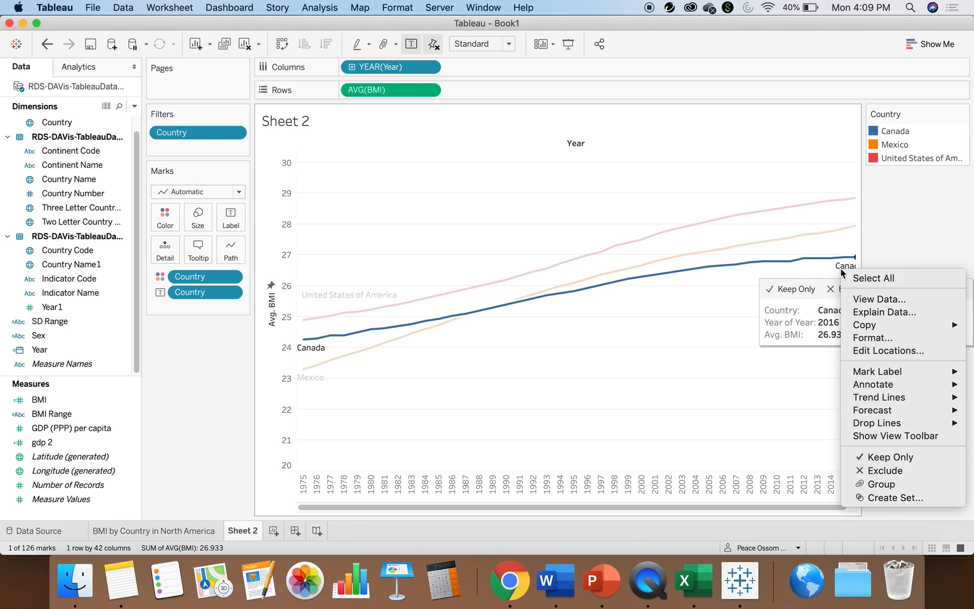
mouse_move(859, 376)
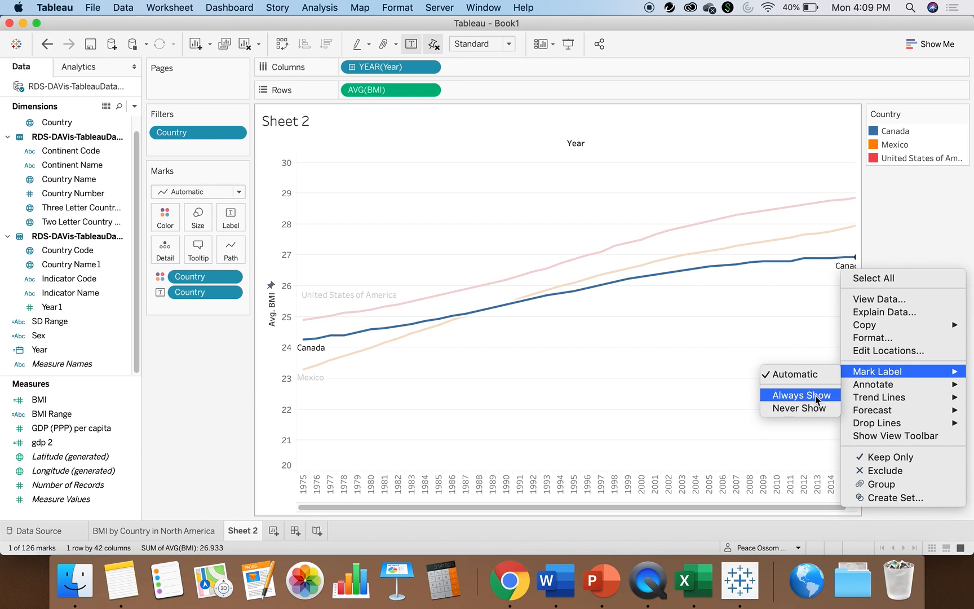
click(812, 405)
click(724, 356)
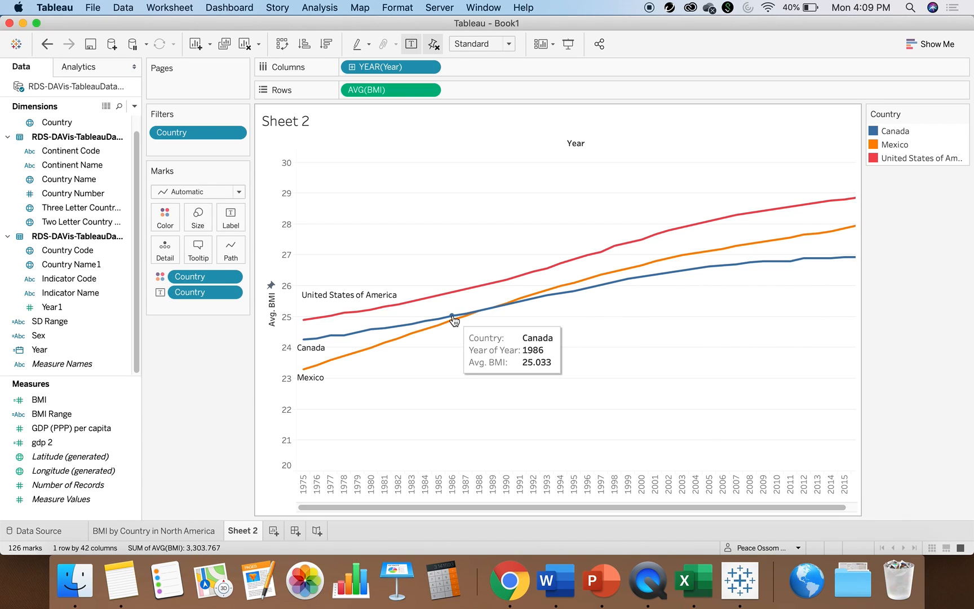
Step: Format the country labels as bold, 11 pt text using Match Mark Color
mouse_move(316, 298)
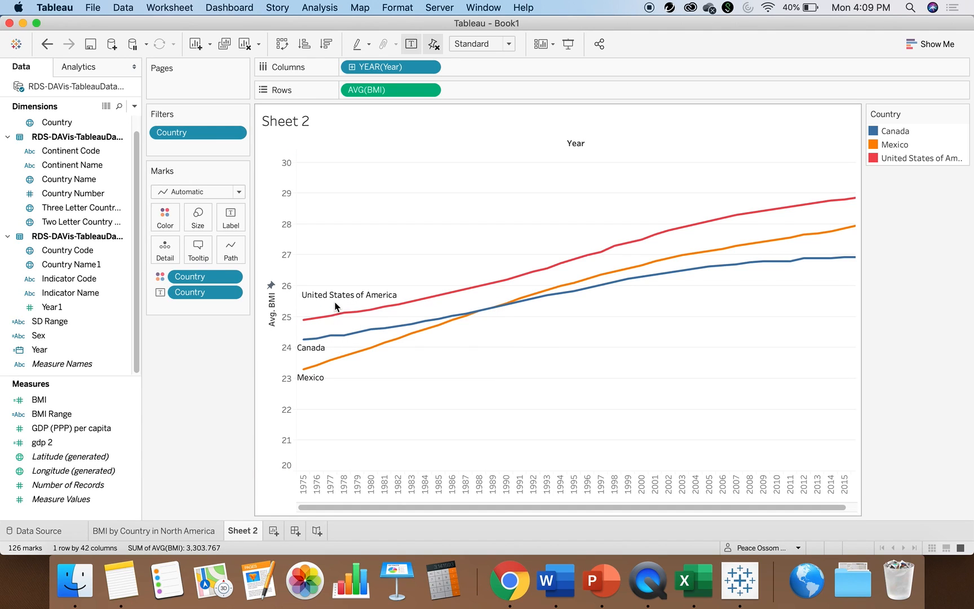
click(235, 227)
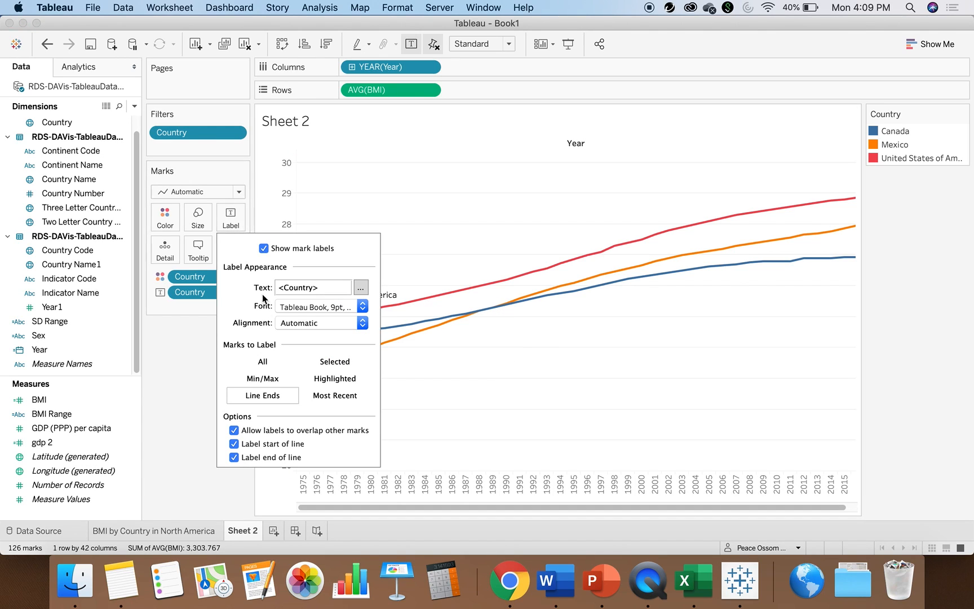
click(364, 306)
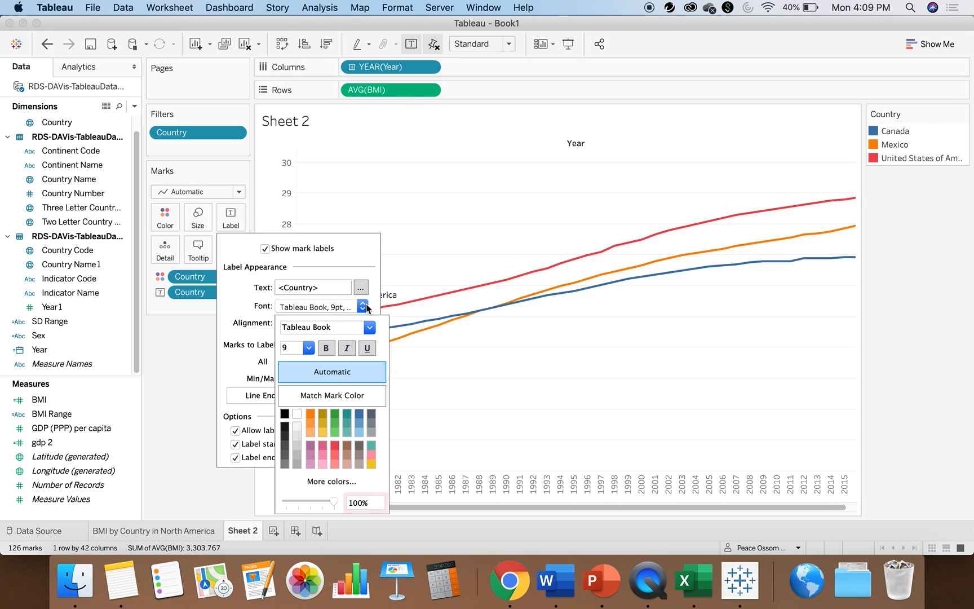
click(334, 396)
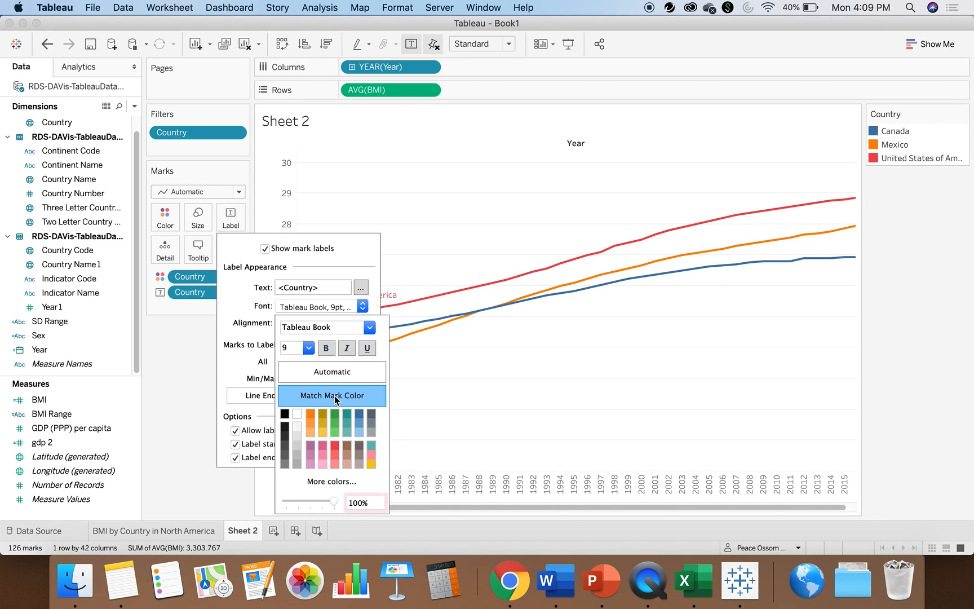
click(326, 347)
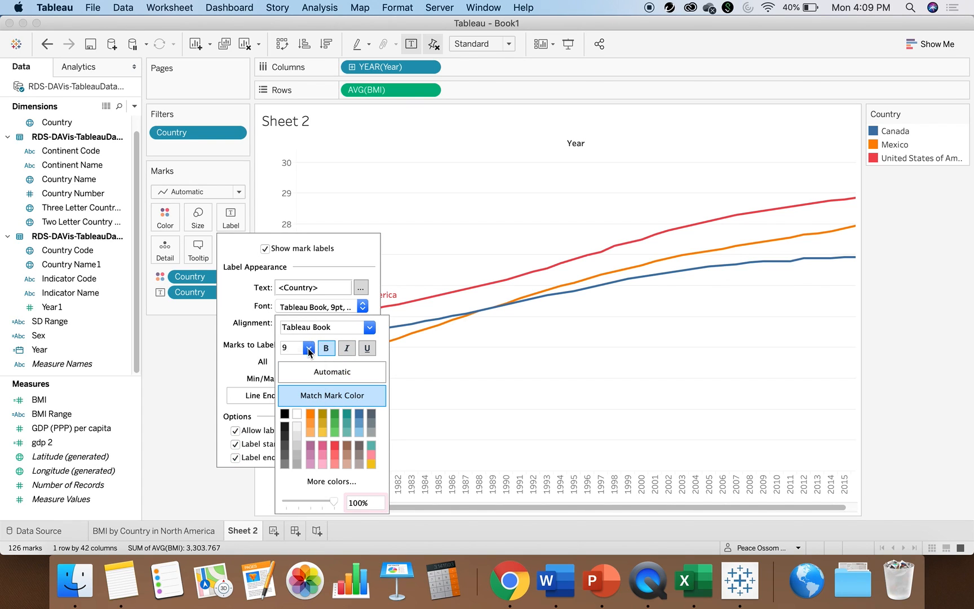
click(309, 347)
click(298, 373)
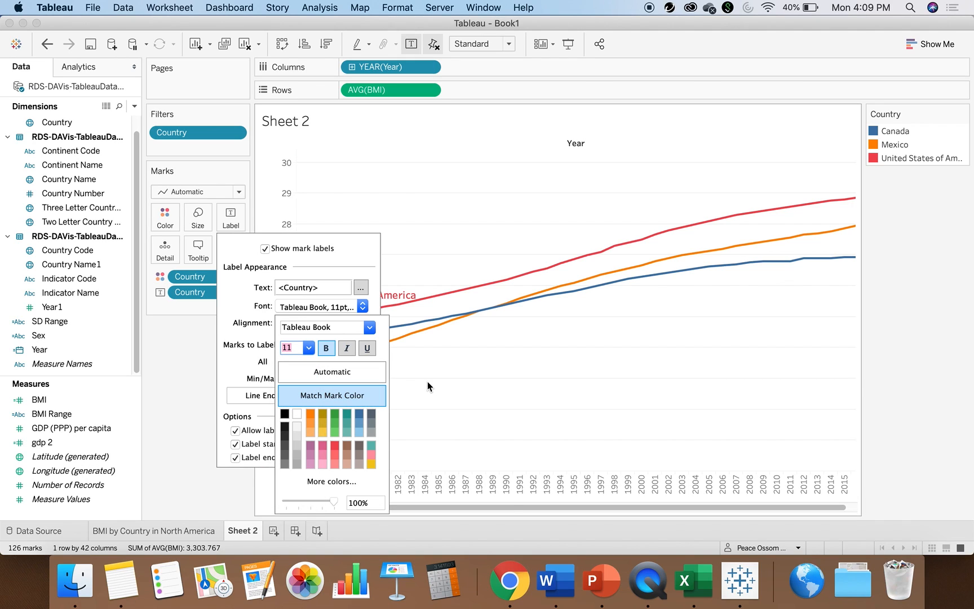
click(367, 348)
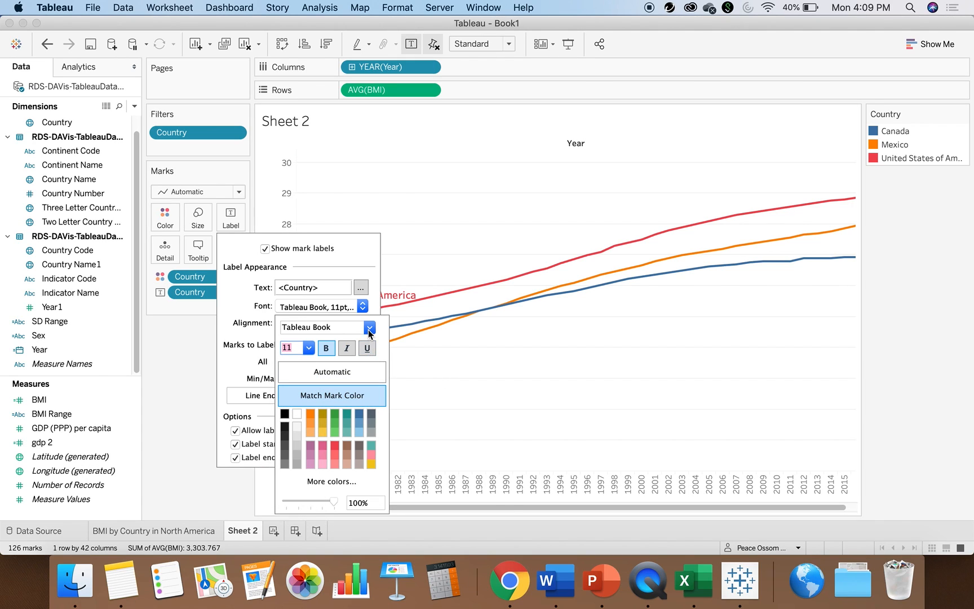
Step: Change the country labels' font to Arial
click(368, 329)
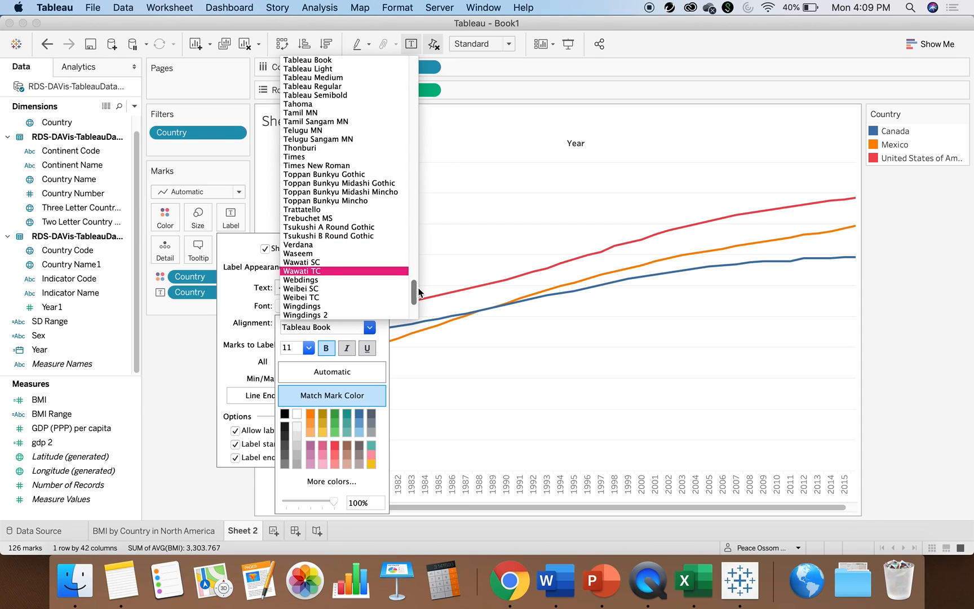
drag(413, 289, 398, 103)
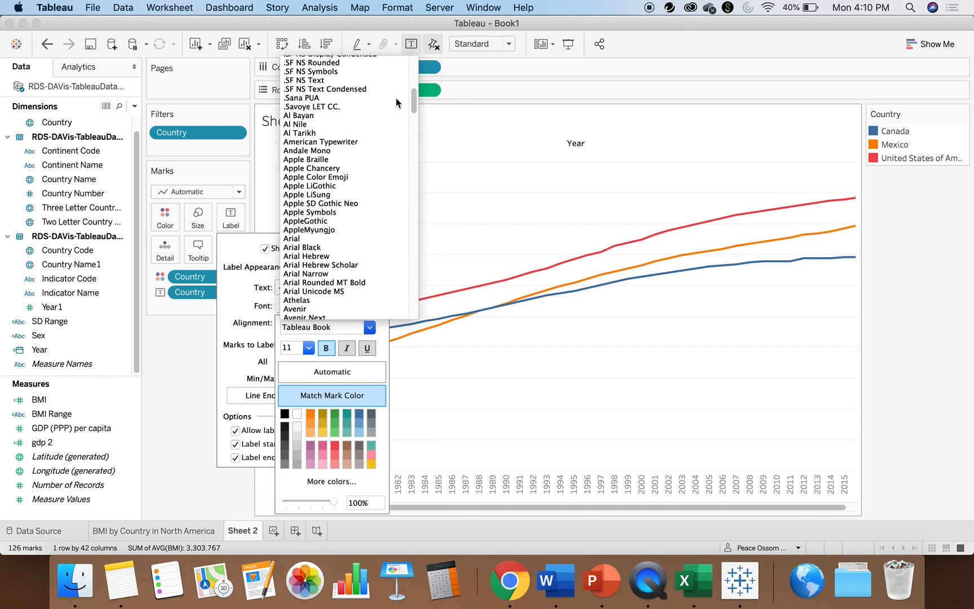
click(291, 238)
click(442, 358)
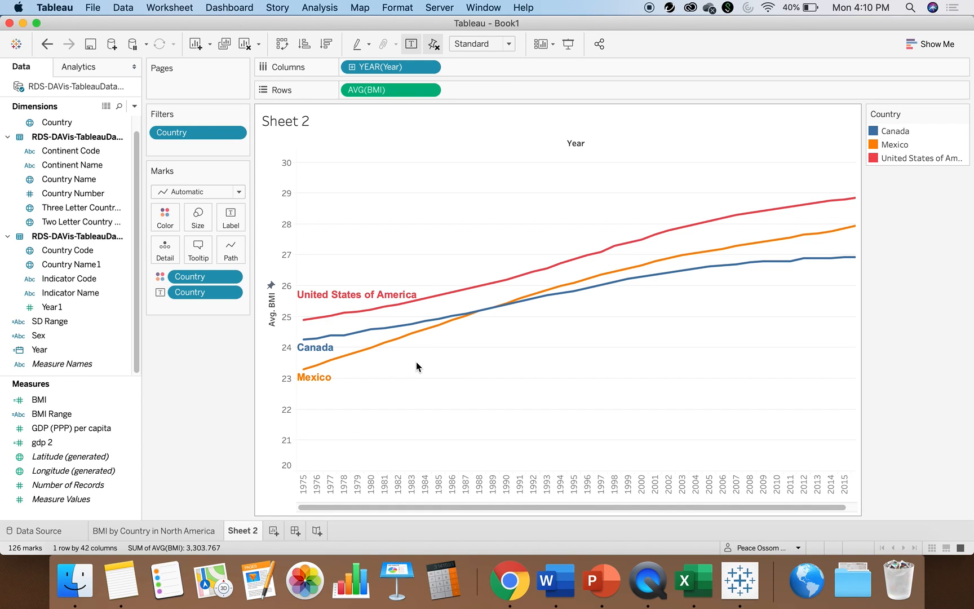
Step: Increase the thickness of the three country lines slightly
click(198, 217)
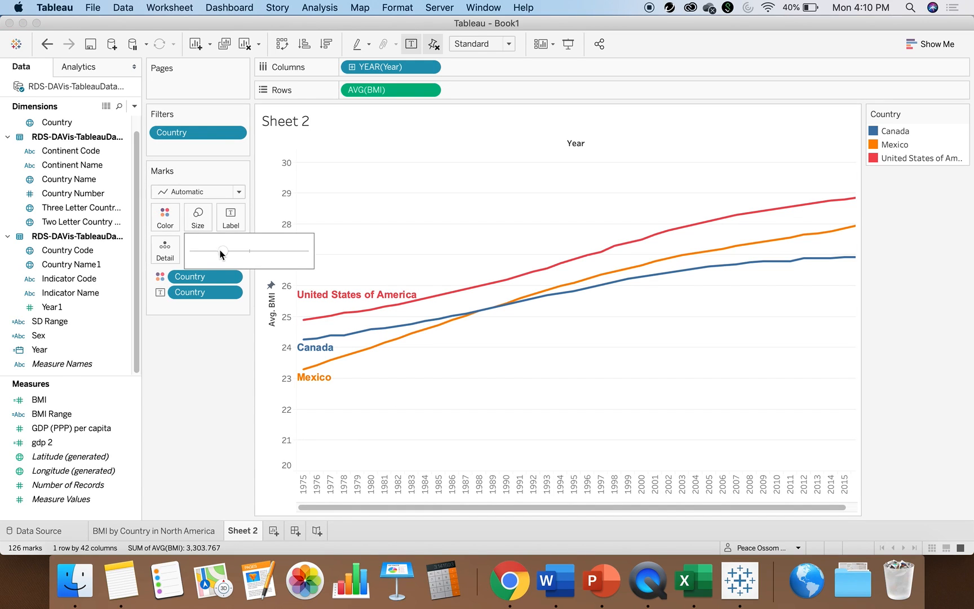
drag(228, 252, 232, 254)
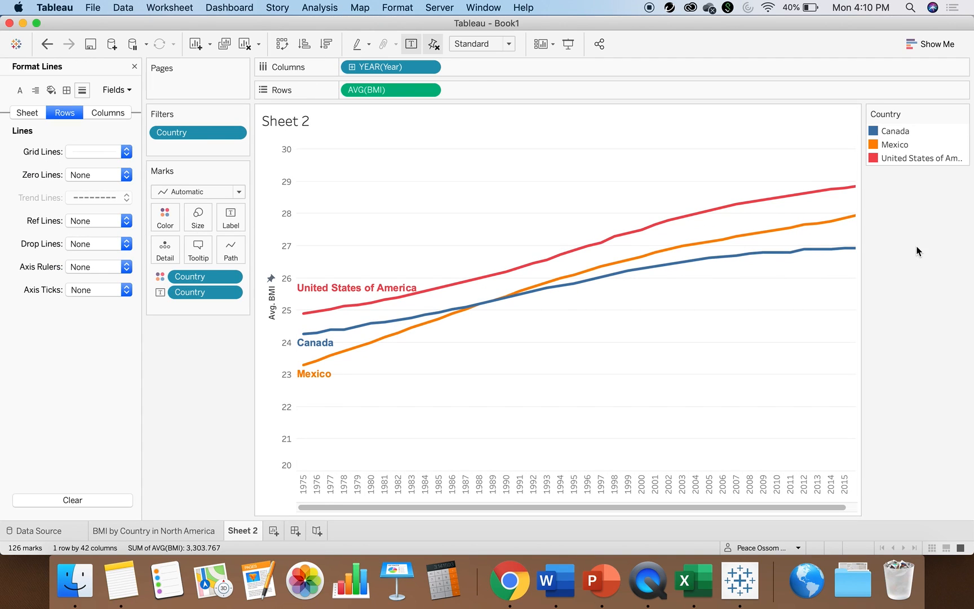
Step: Rename the line chart worksheet Sheet 2 as "BMIs in North America" and dismiss the Siri pop-up
right_click(243, 533)
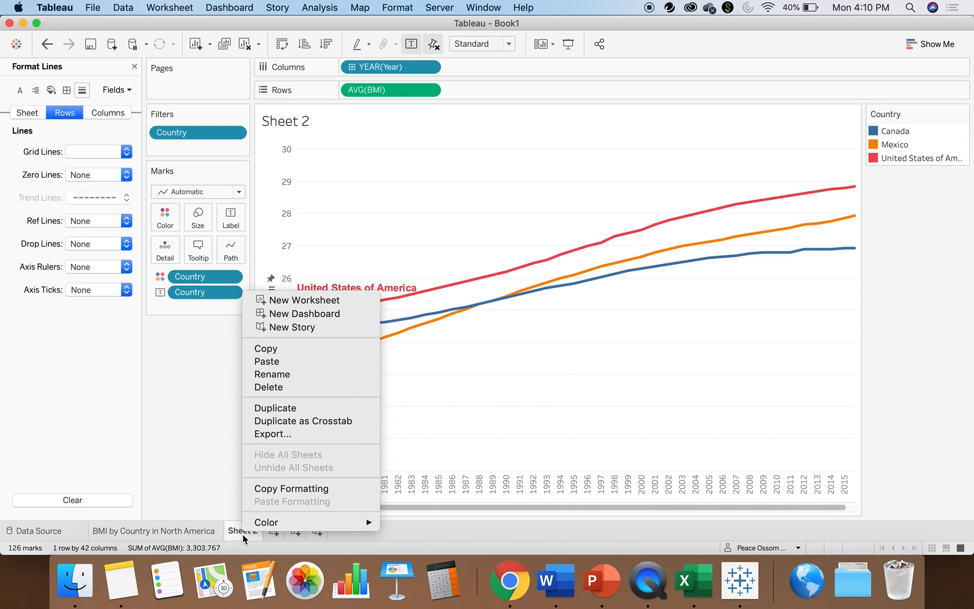
click(277, 373)
text(B)
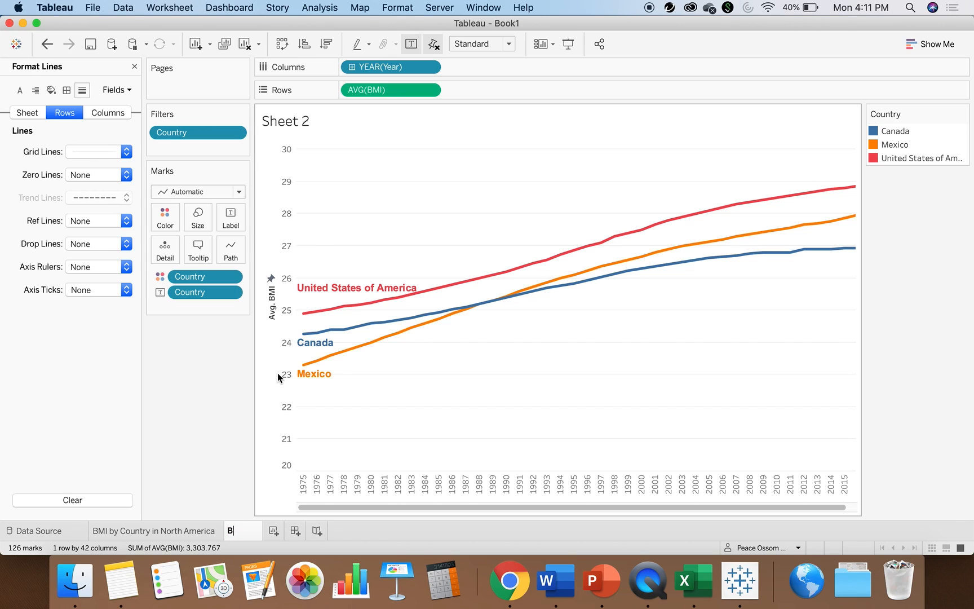
text(MI change over)
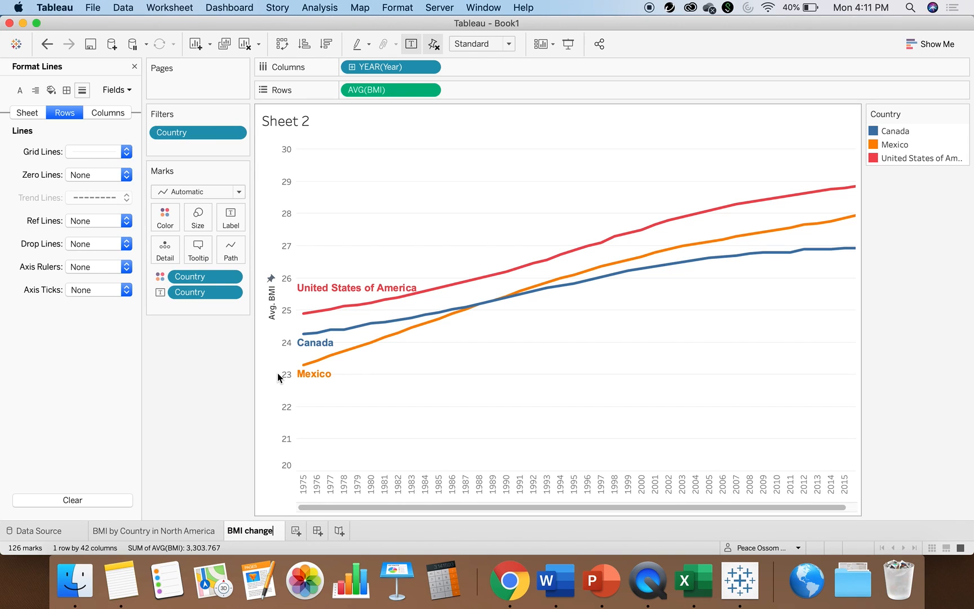
key(BackSpace)
key(BackSpace)
key(BackSpace)
key(BackSpace)
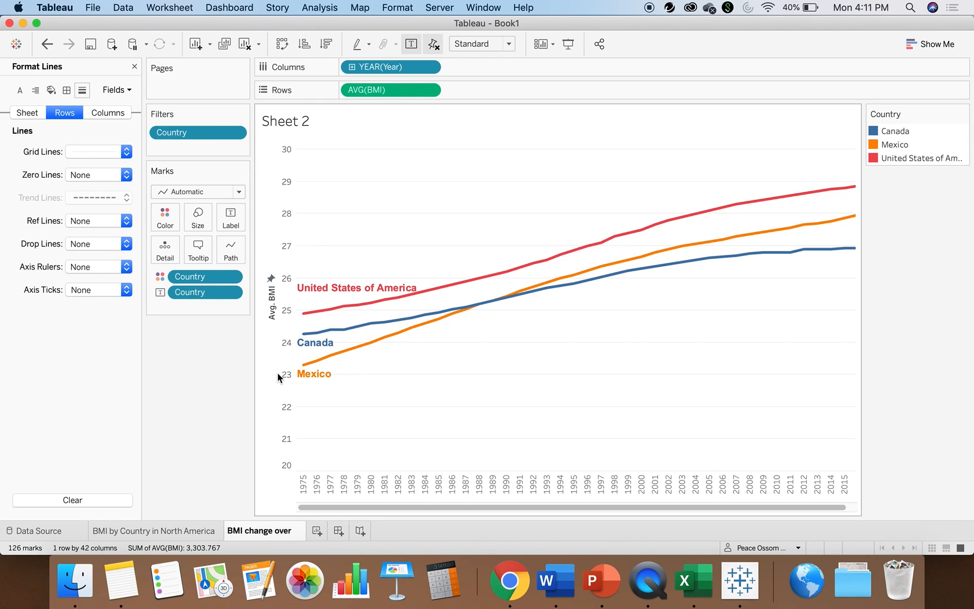
key(BackSpace)
key(BackSpace)
key(BackSpace)
key(BackSpace)
key(BackSpace)
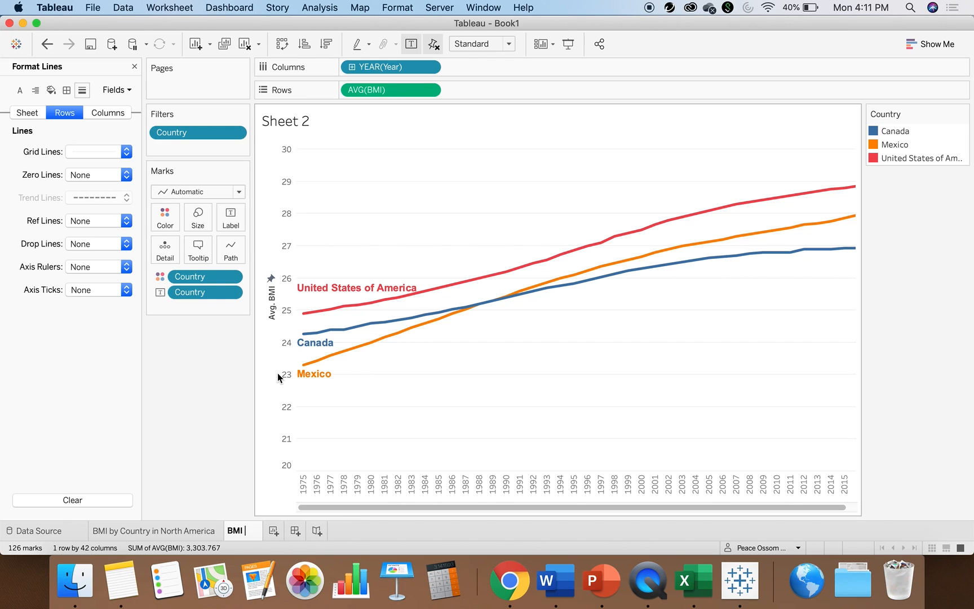
text(Rate)
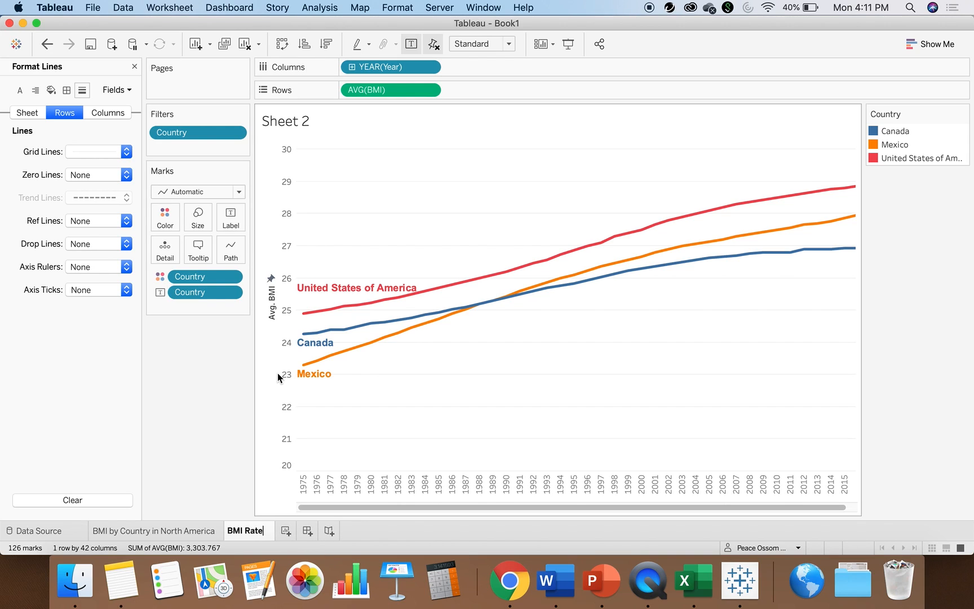
key(BackSpace)
key(BackSpace)
key(BackSpace)
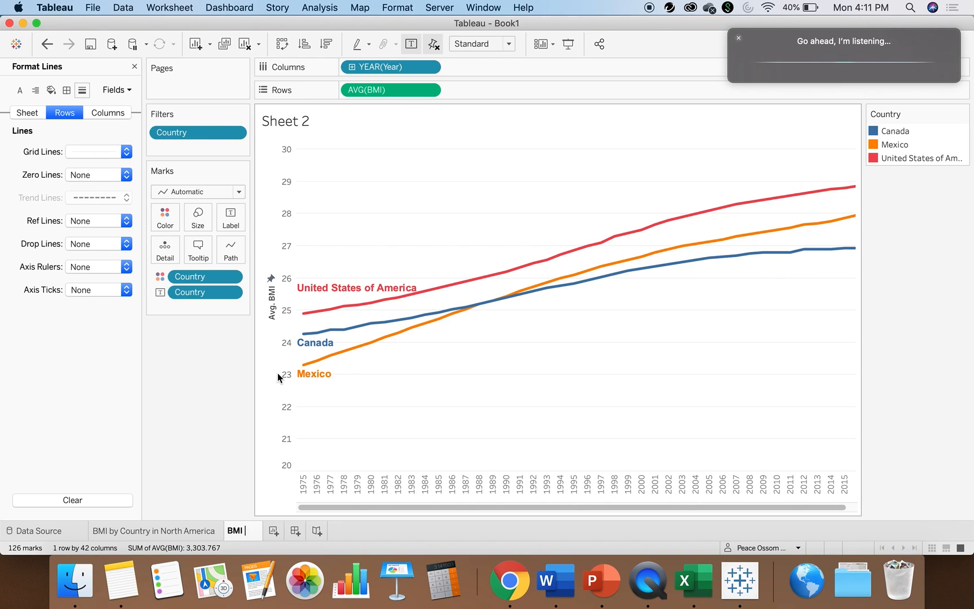
key(BackSpace)
key(BackSpace)
key(BackSpace)
text(s)
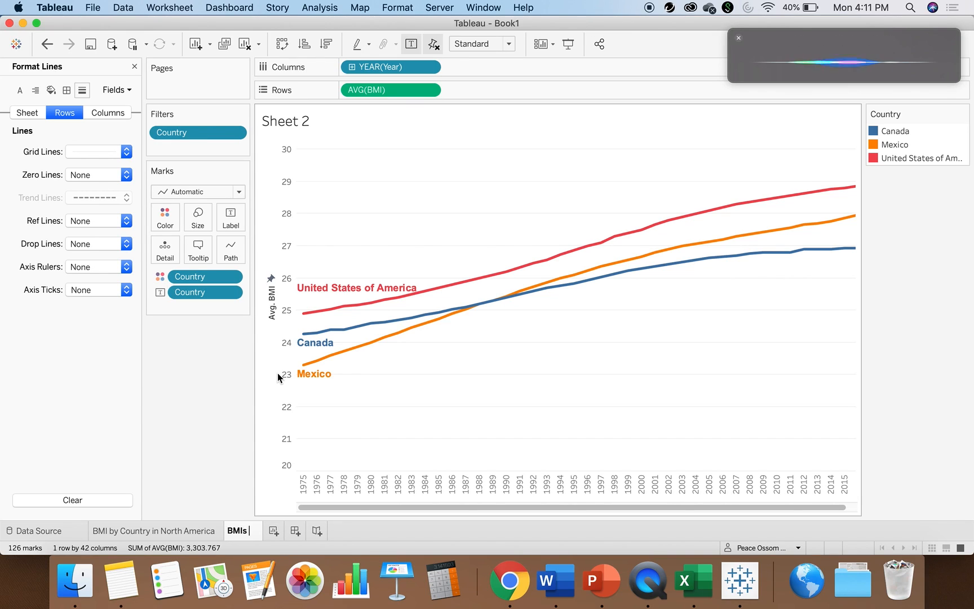
text( in North )
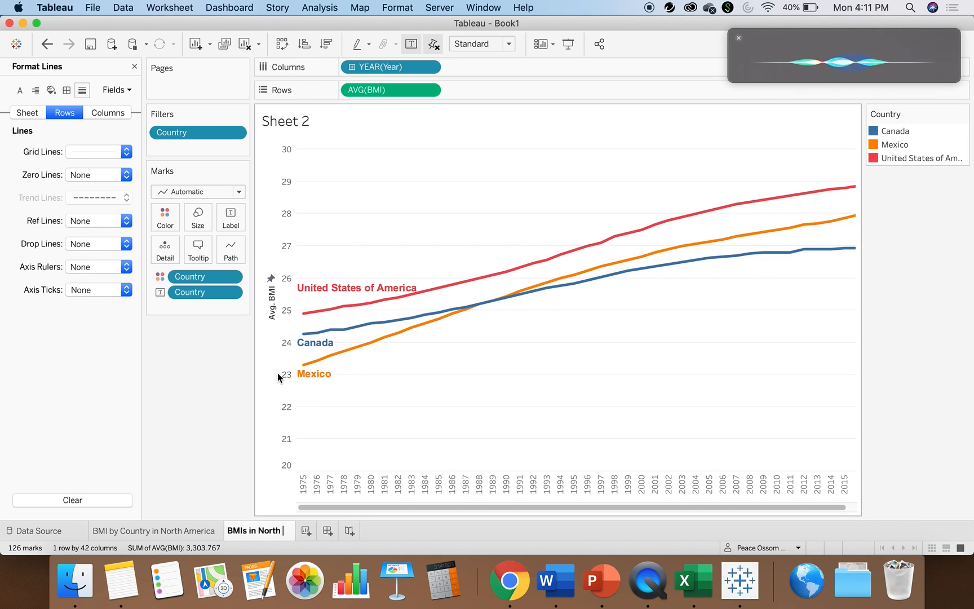
text(America)
key(Return)
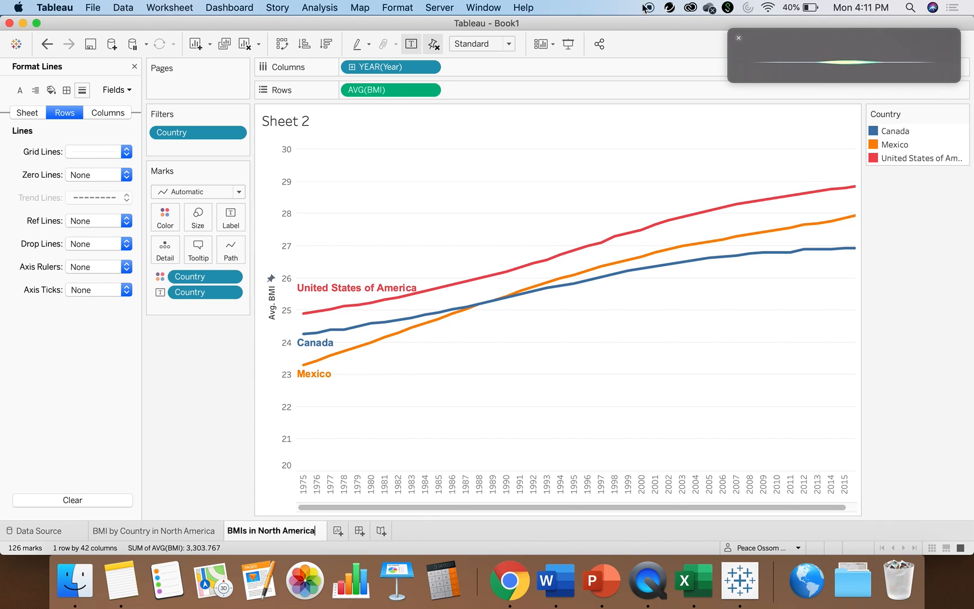
click(739, 37)
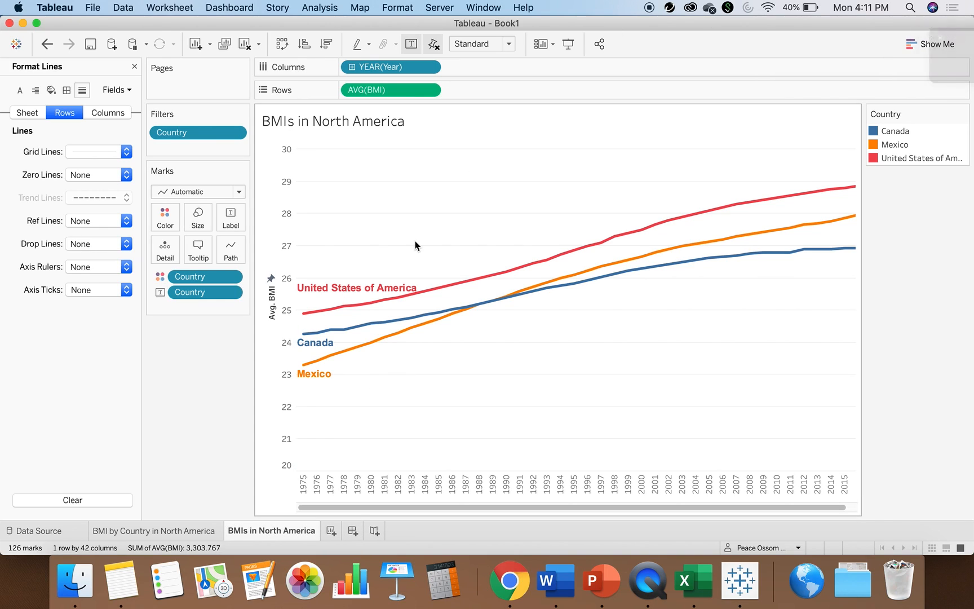
Step: Add the year range to the line chart worksheet's name so it reads "BMIs in North America (1975-2015)"
double_click(313, 530)
text(b)
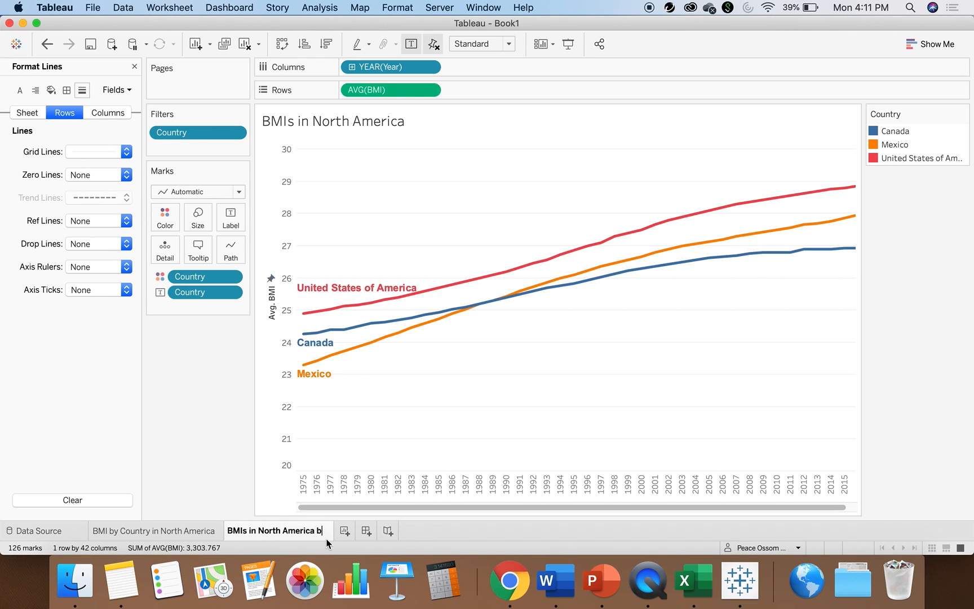
text(y Yer)
key(BackSpace)
key(BackSpace)
key(BackSpace)
key(BackSpace)
key(BackSpace)
key(BackSpace)
text((1975-2015))
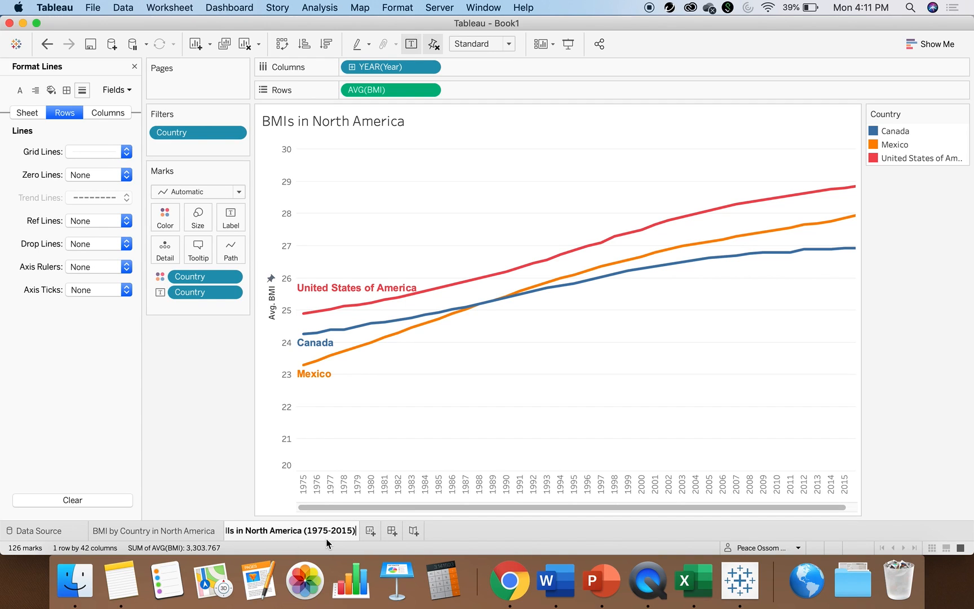
key(Return)
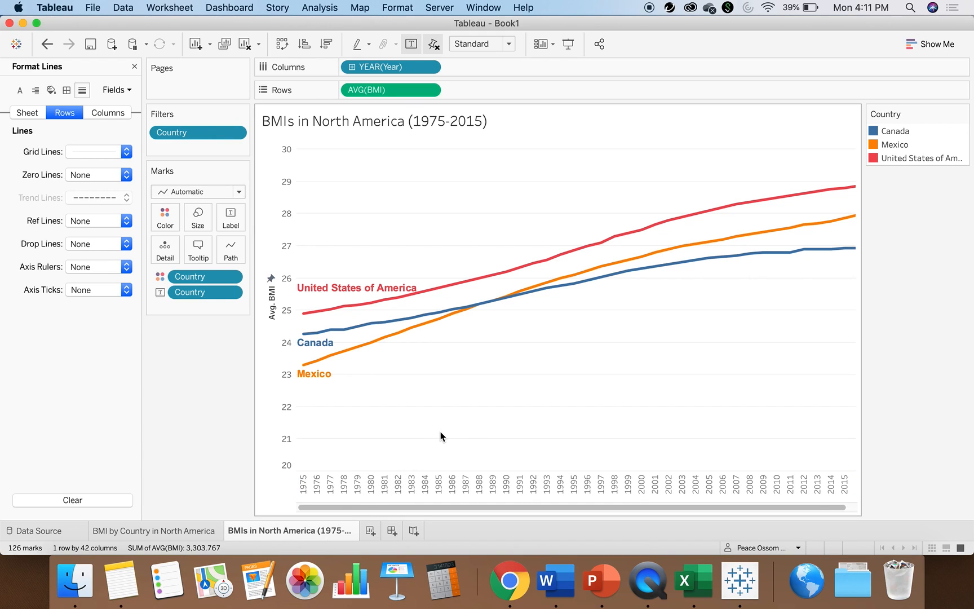
Step: Create a new dashboard with the BMI by Country in North America map above the BMIs in North America (1975-2015) line chart
click(392, 531)
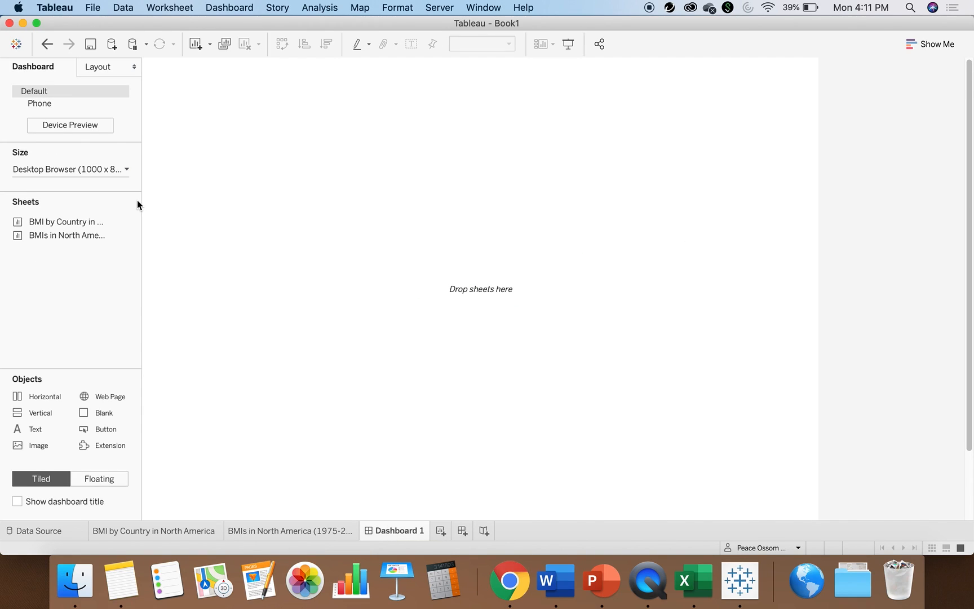
mouse_move(82, 224)
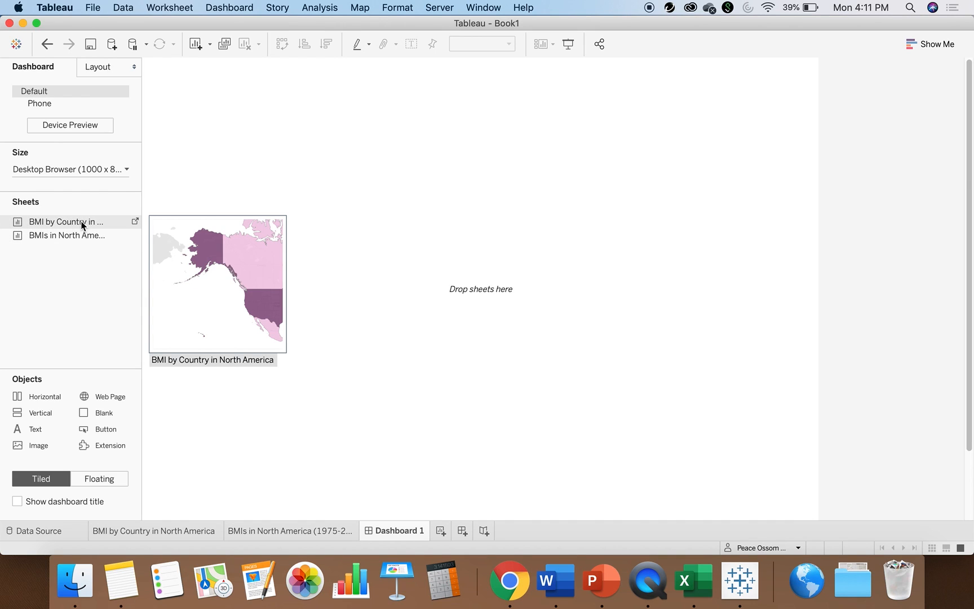
drag(81, 221, 167, 199)
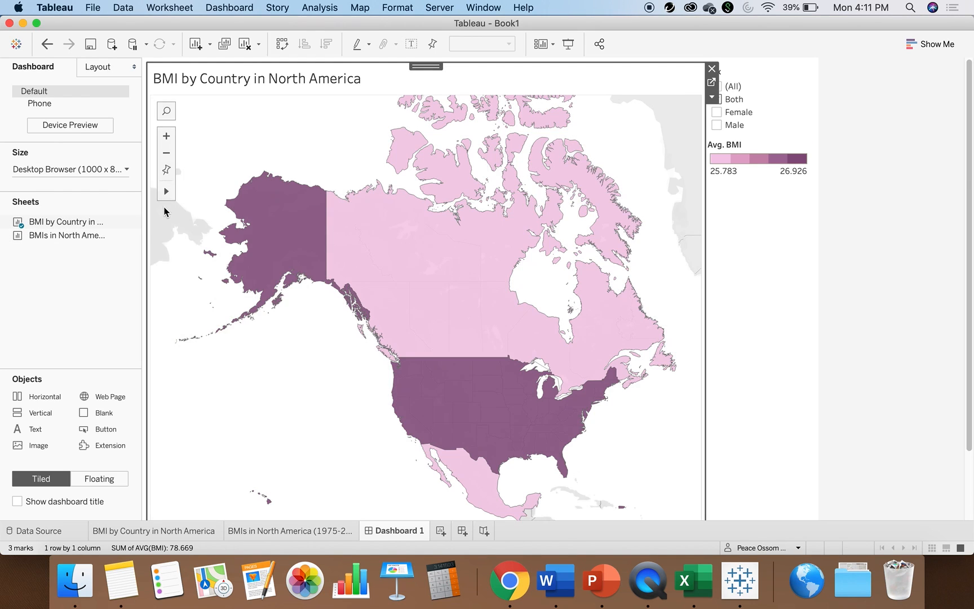
drag(99, 237, 258, 293)
drag(329, 376, 418, 418)
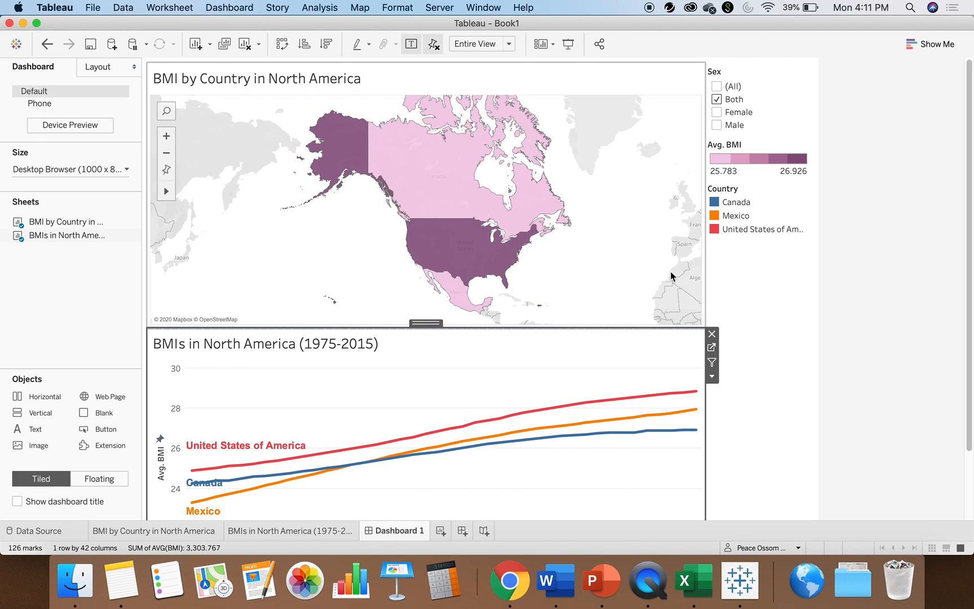
Step: Remove the Country color legend from the dashboard
click(745, 280)
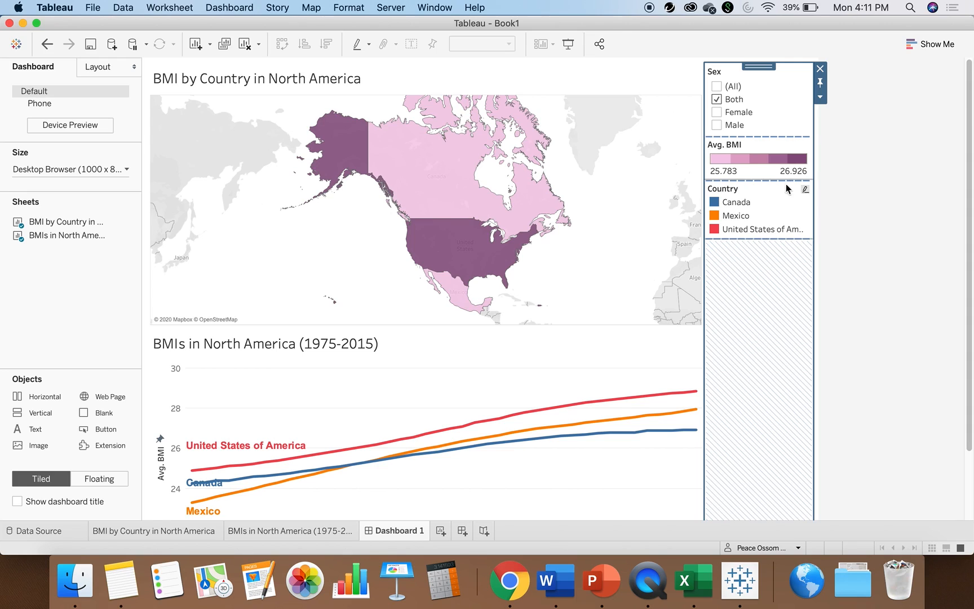
click(804, 192)
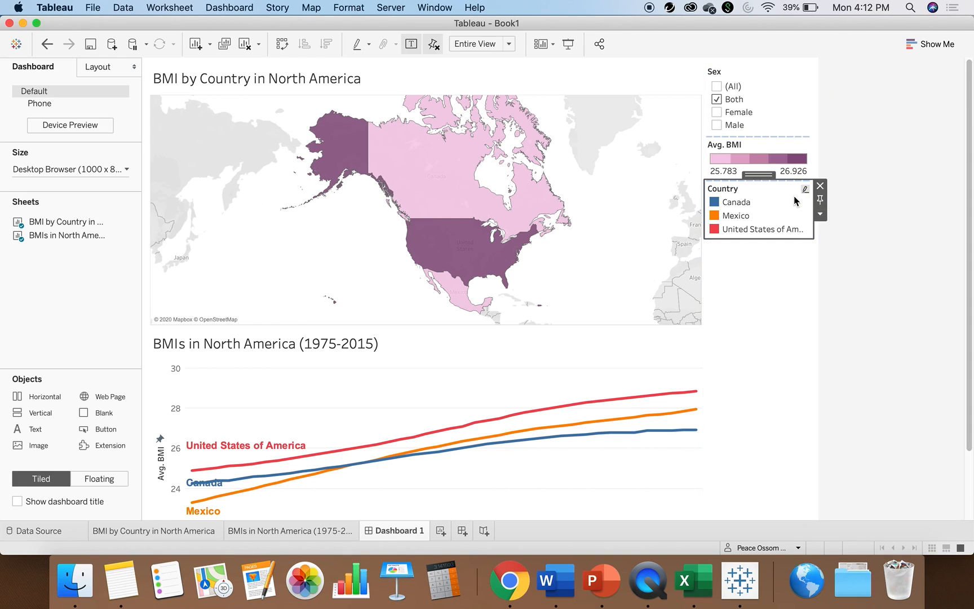
click(821, 186)
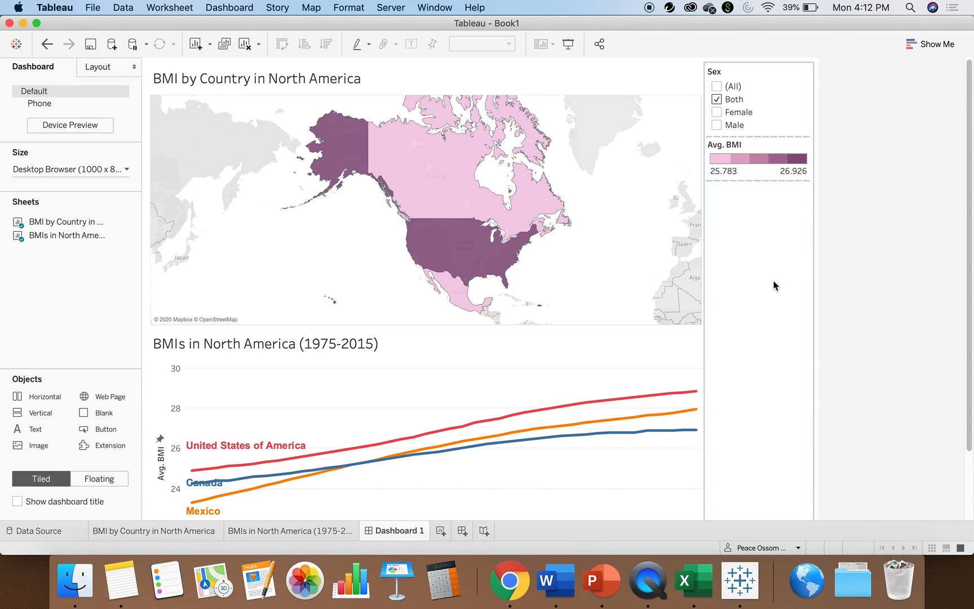
Step: Move the Canada label on the dashboard's line chart slightly below its line
click(212, 480)
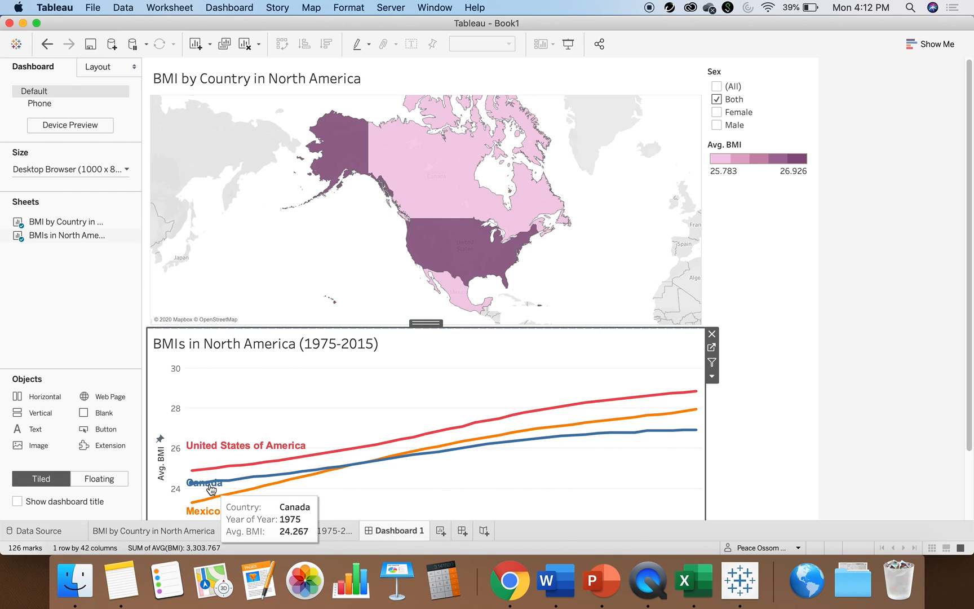
drag(216, 474, 211, 491)
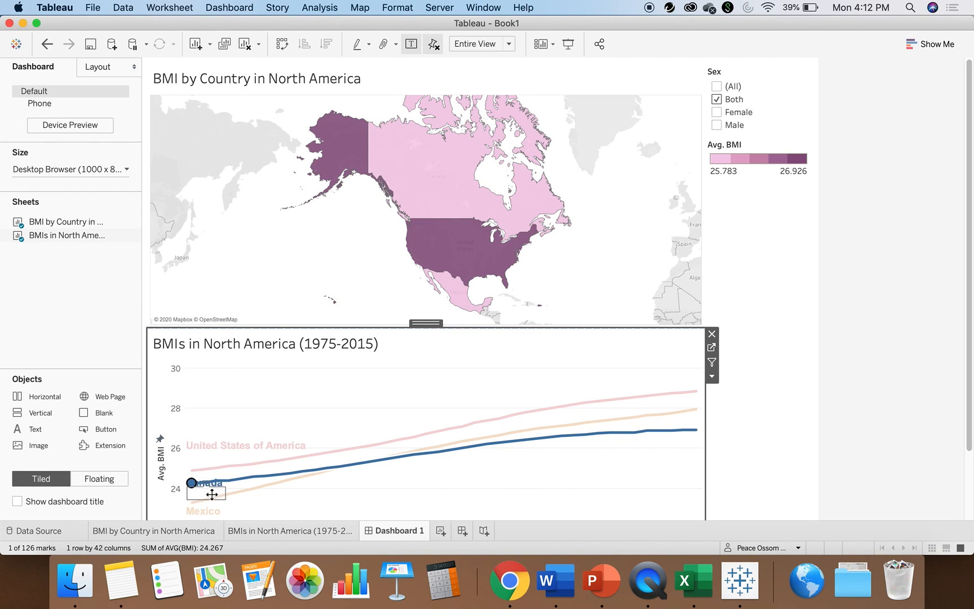
click(505, 475)
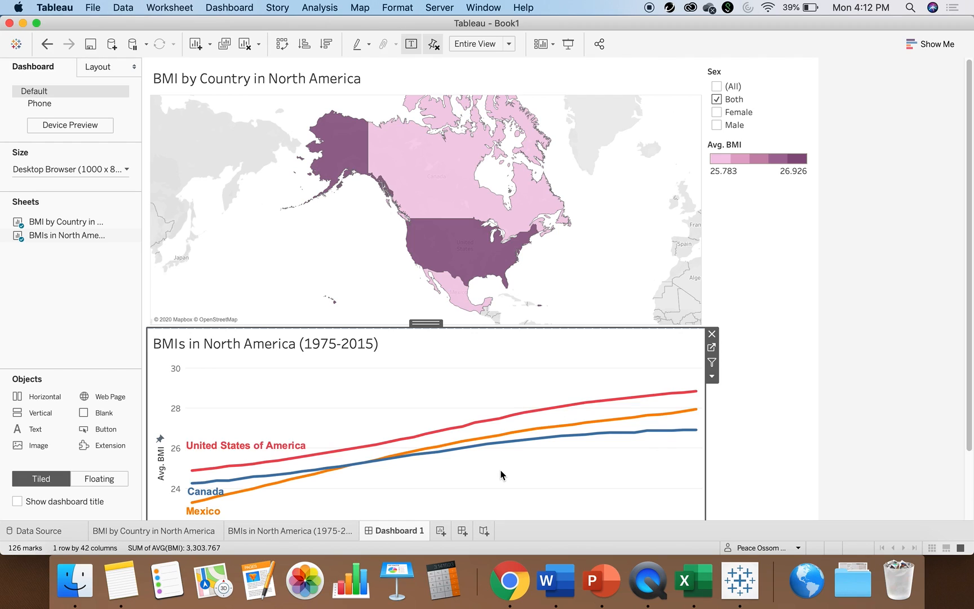
Step: Make the Avg. BMI color legend floating and place it over the map, just east of the United States
click(774, 139)
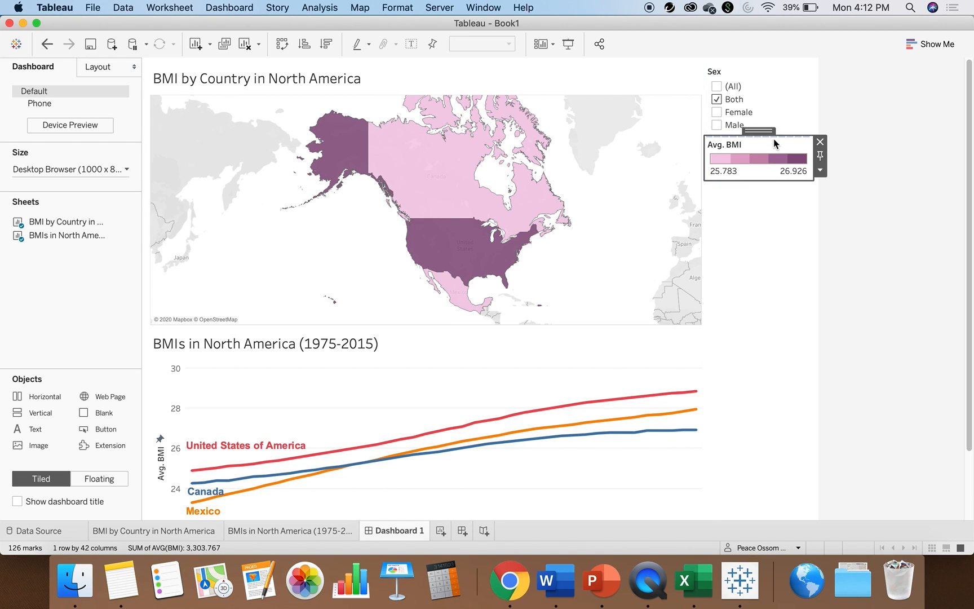
click(782, 98)
click(775, 146)
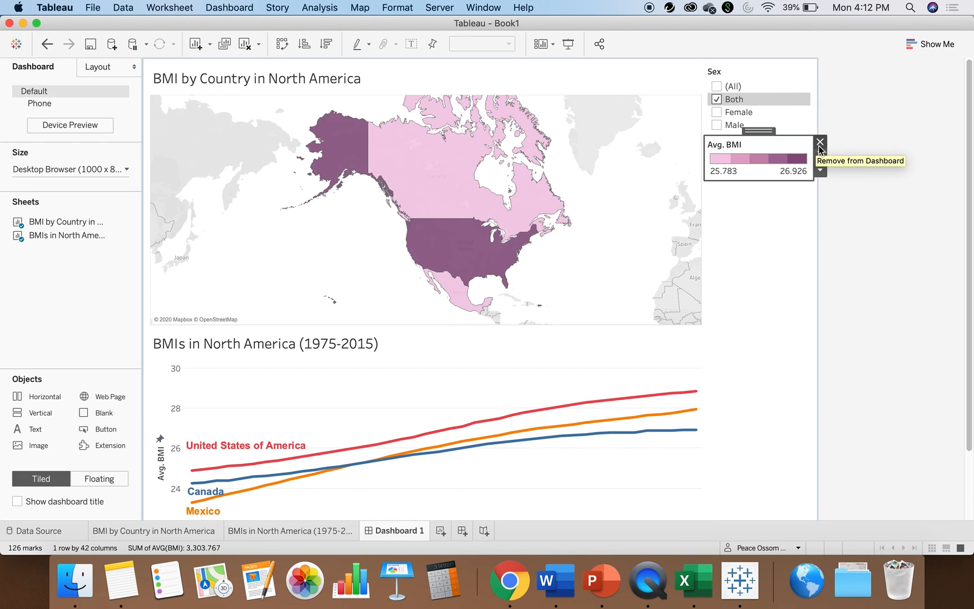
click(820, 169)
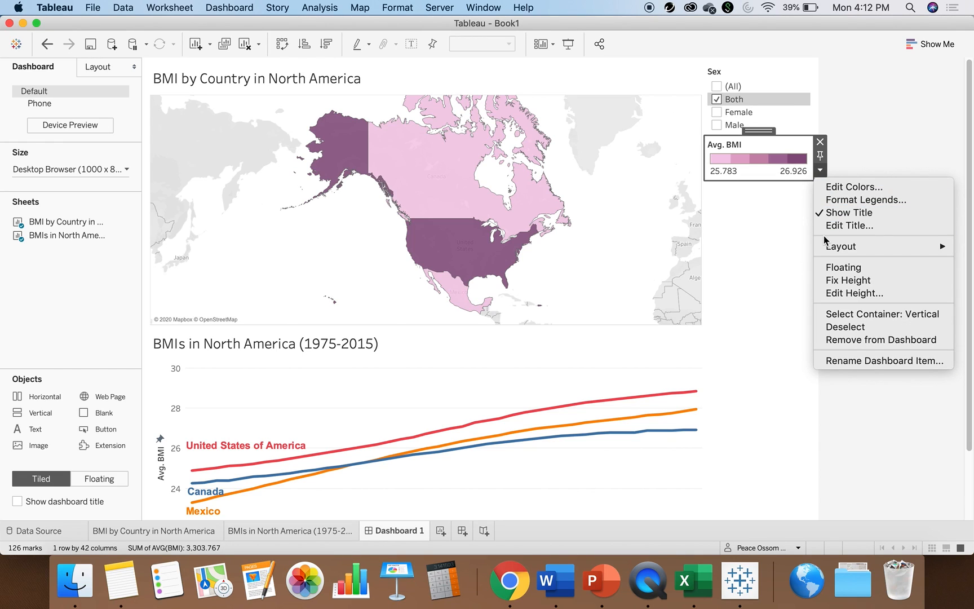
click(833, 267)
drag(734, 148, 671, 212)
Step: Make the Sex filter floating and place it at the top middle of the line chart, beside its title
click(796, 130)
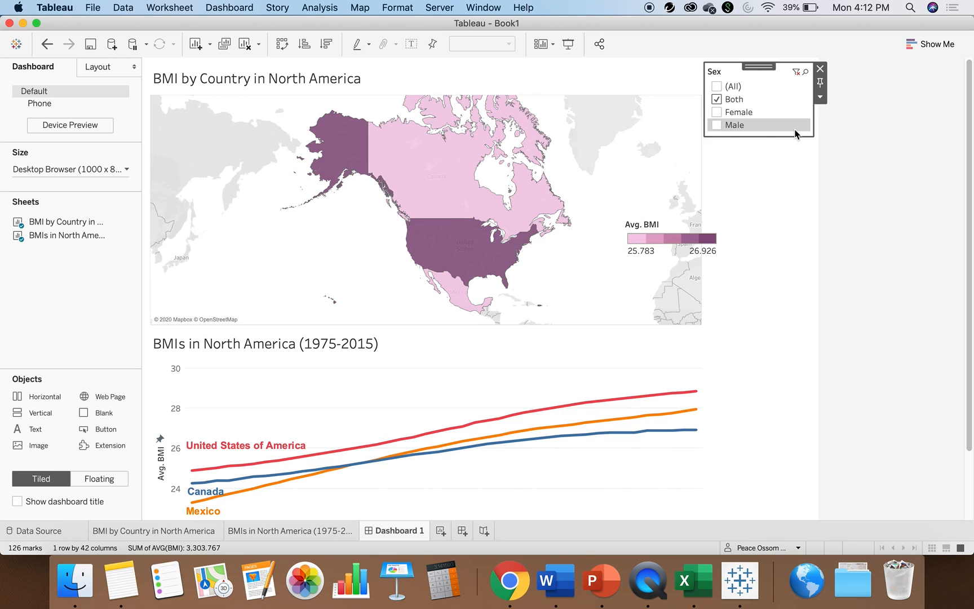
click(820, 97)
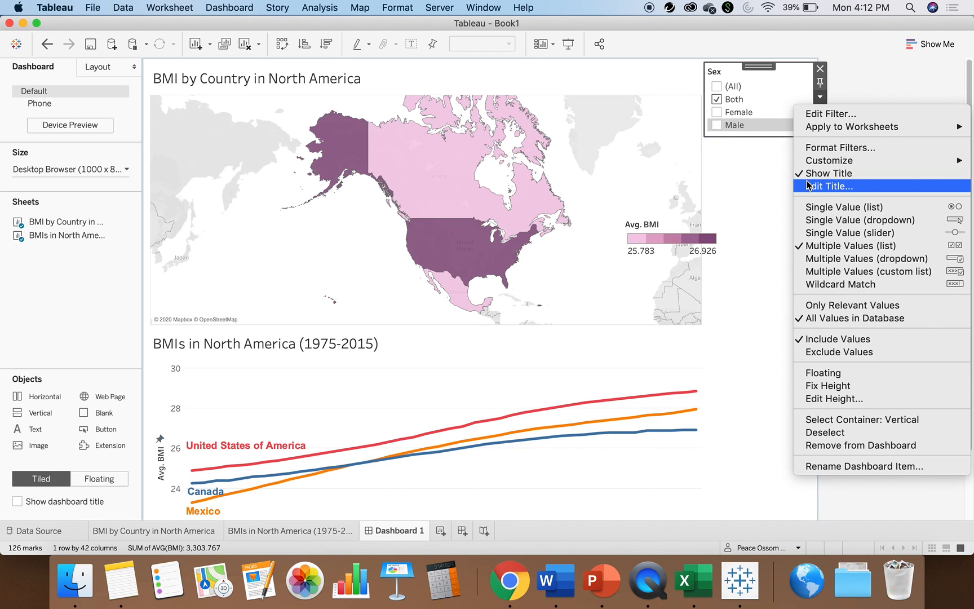
click(818, 373)
drag(740, 75, 478, 321)
click(843, 361)
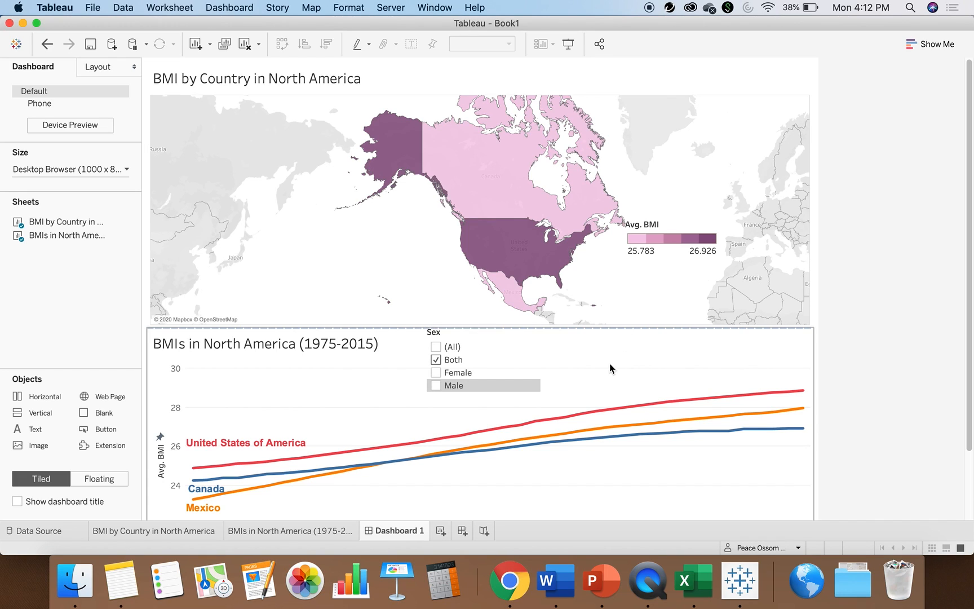
Step: Apply the Sex filter to all worksheets using related data sources and filter the dashboard to Female only
click(513, 359)
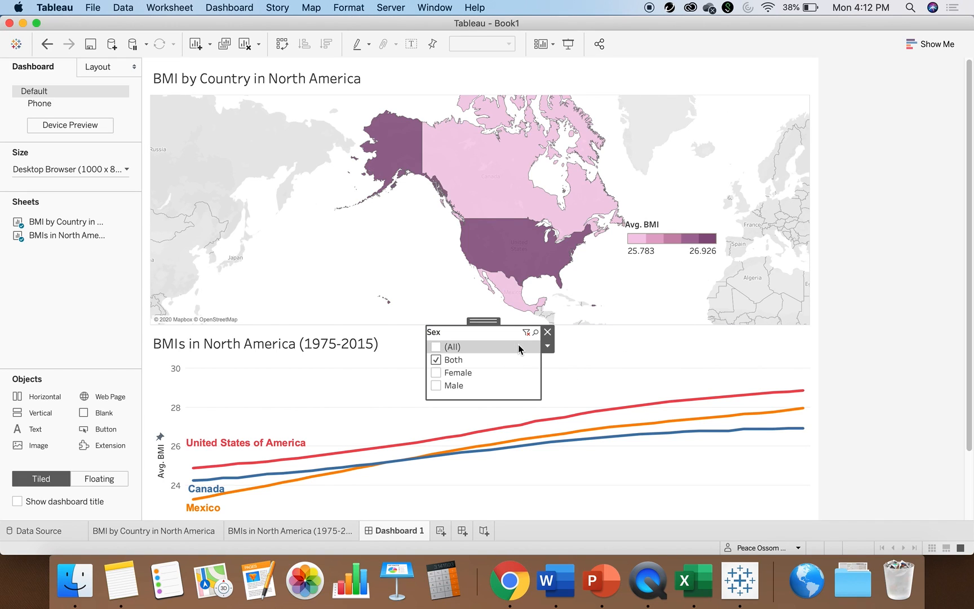
click(547, 337)
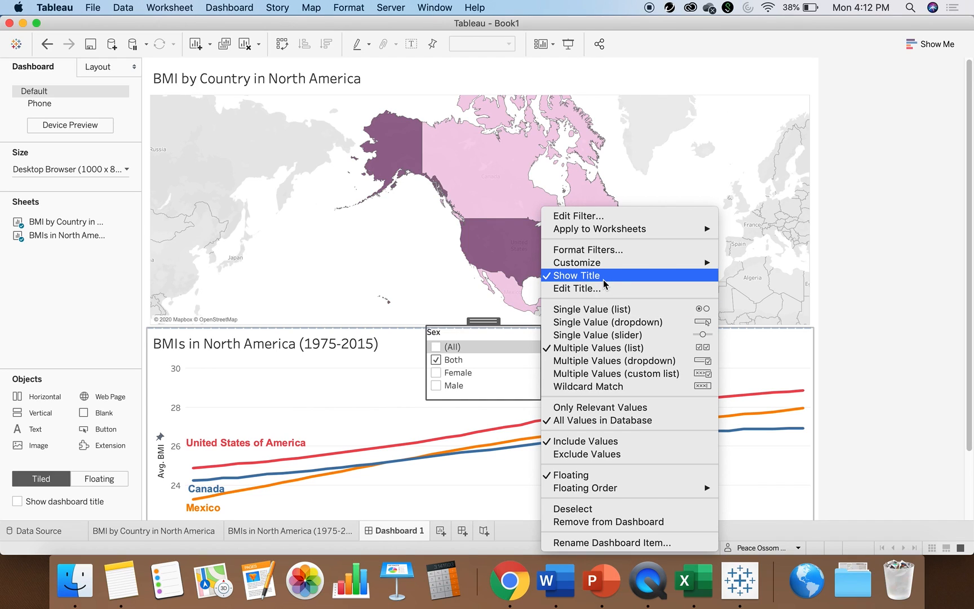
mouse_move(640, 228)
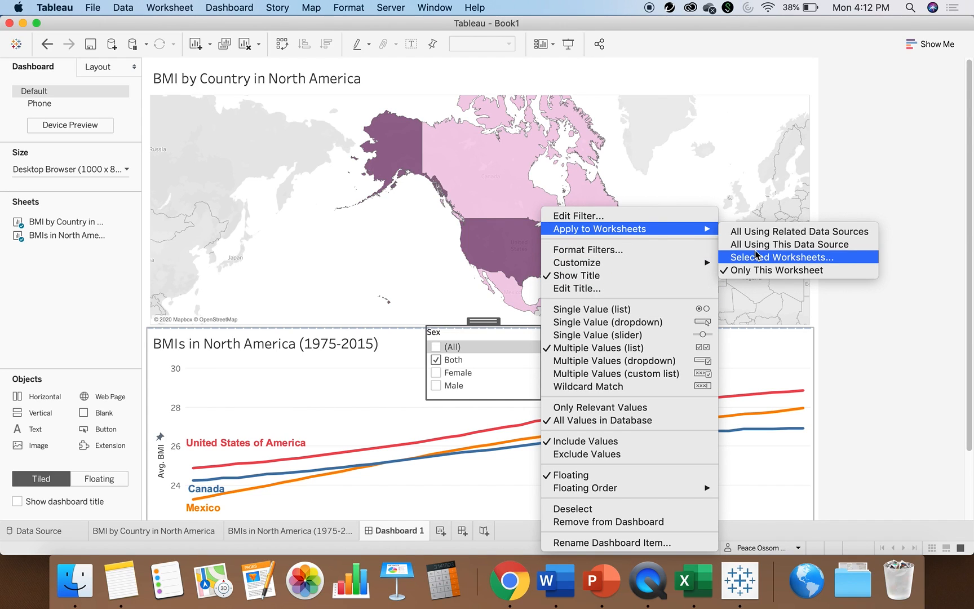
click(766, 234)
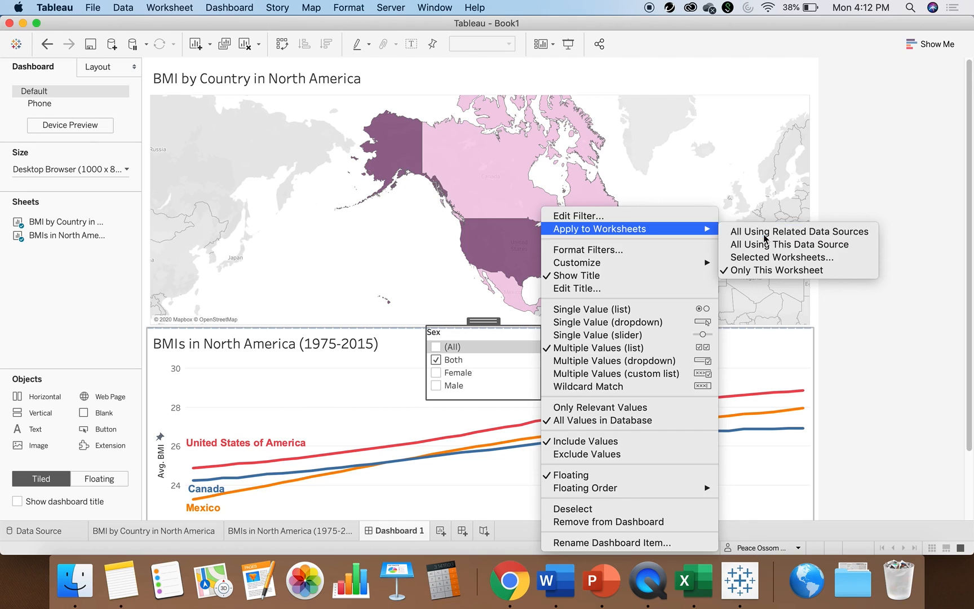
click(435, 372)
click(435, 363)
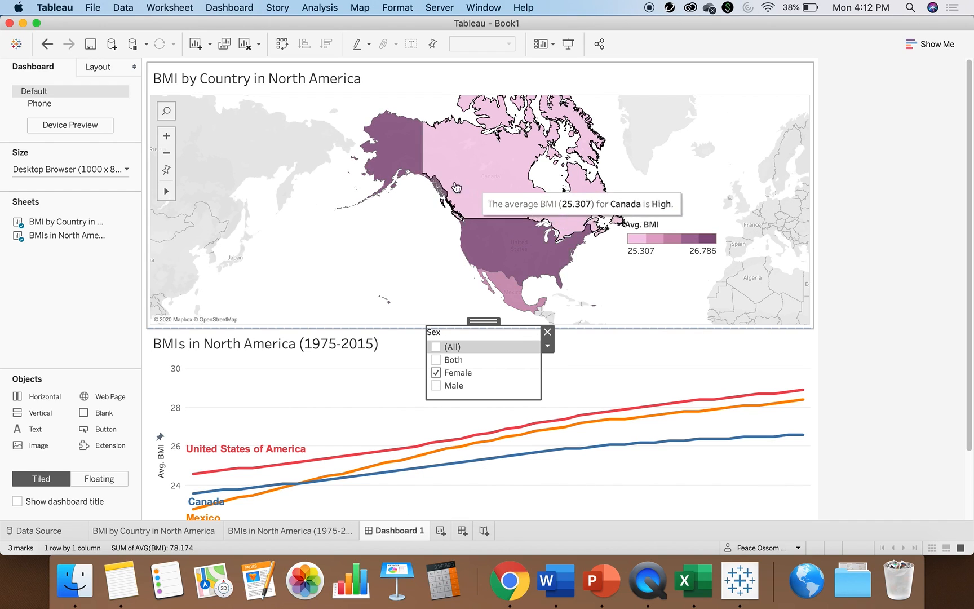
Step: Switch the dashboard's Sex filter from Female to Male, and finally to Both only
click(436, 373)
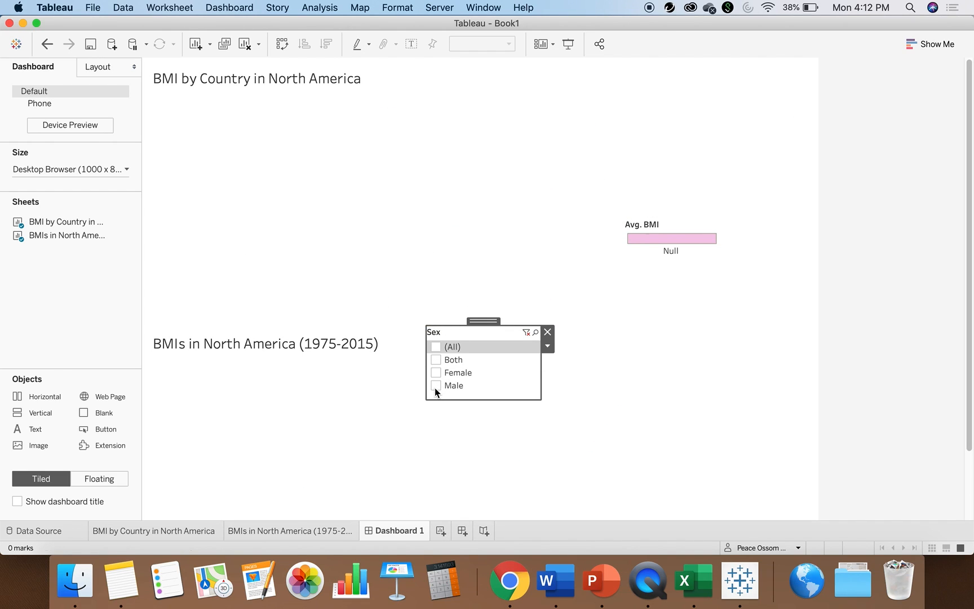
click(435, 386)
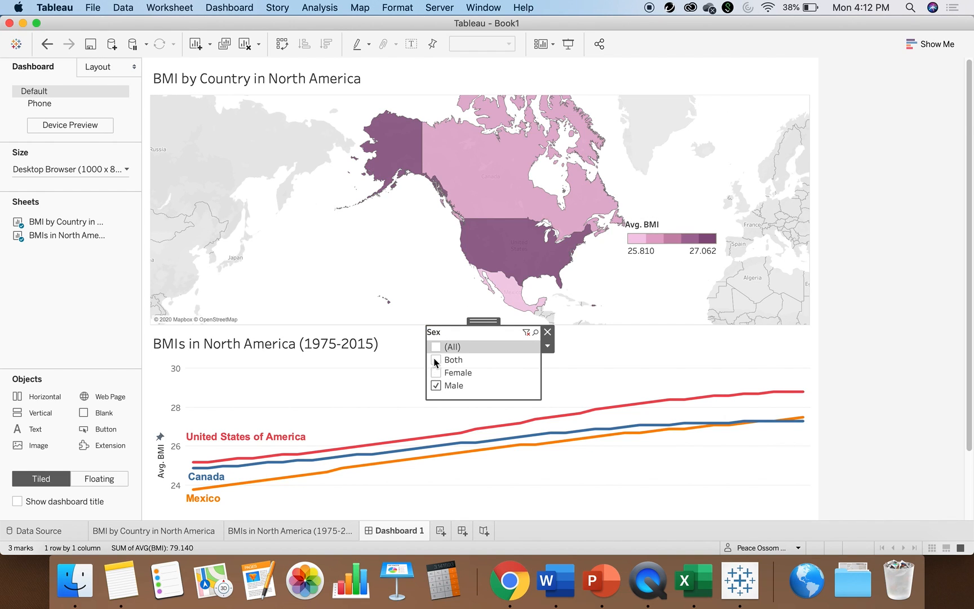
click(435, 360)
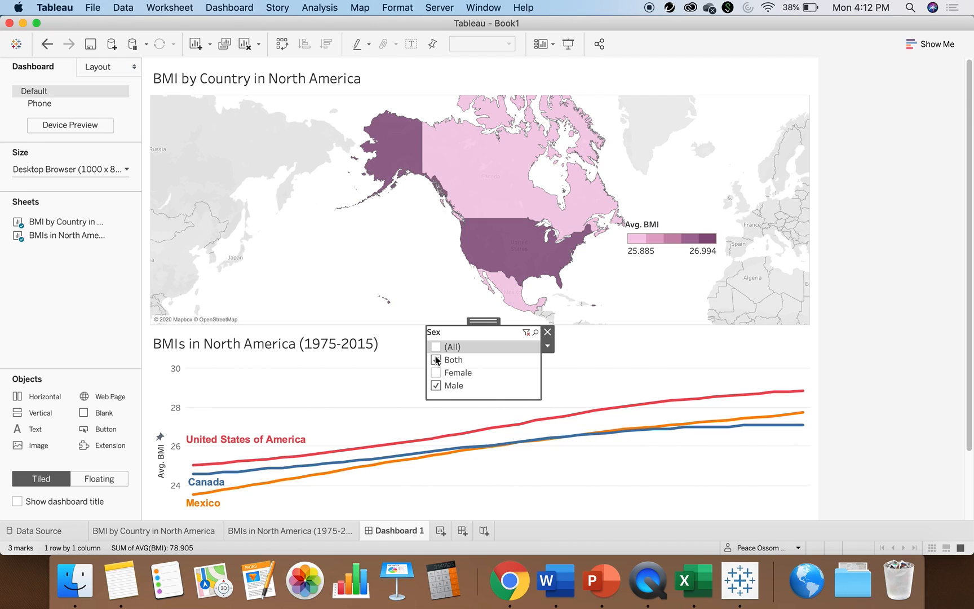
click(435, 386)
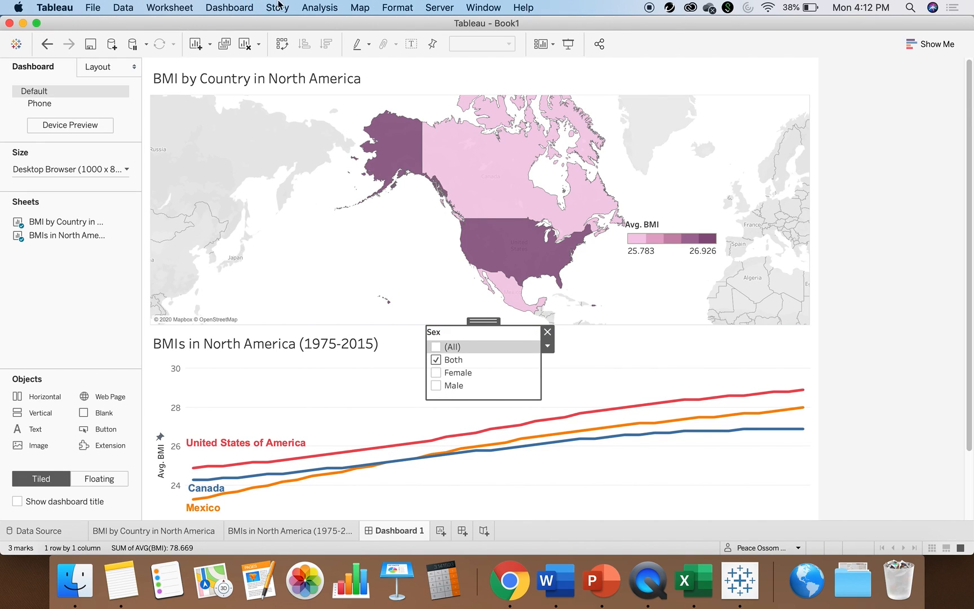
Step: Save the workbook to Tableau Public with the title "BMIs in North America"
click(431, 7)
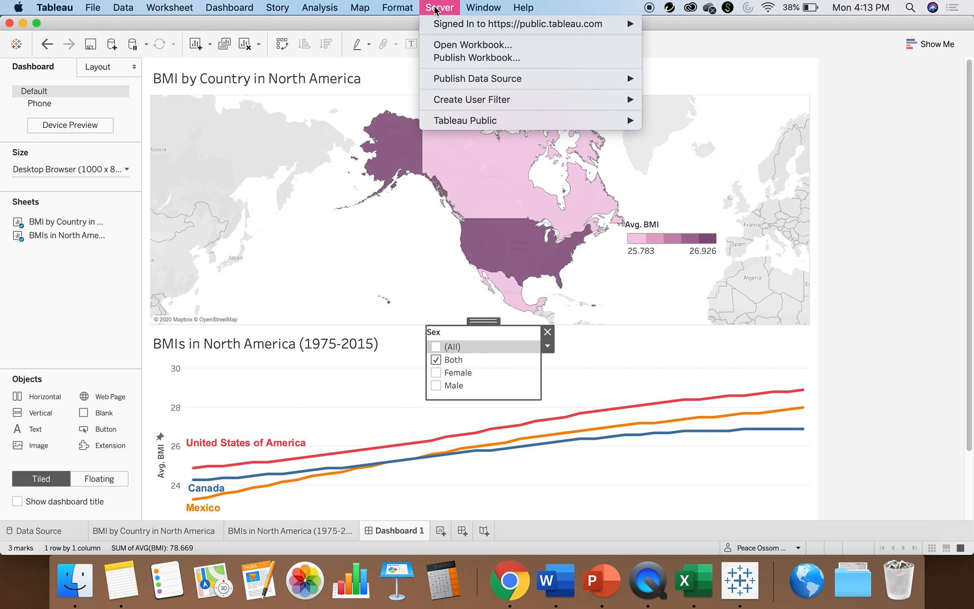
mouse_move(444, 121)
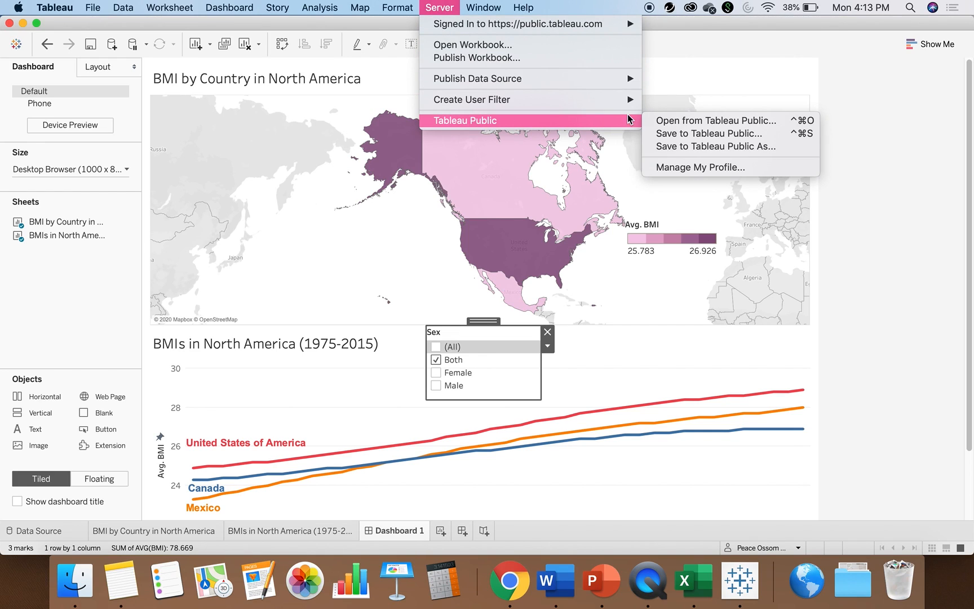
click(662, 133)
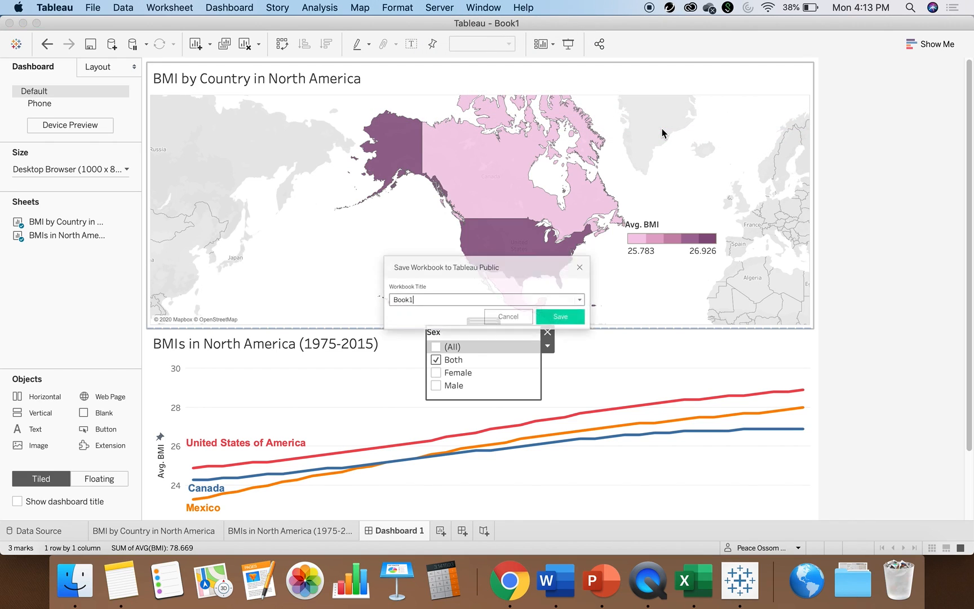
double_click(467, 297)
text(BMIs i)
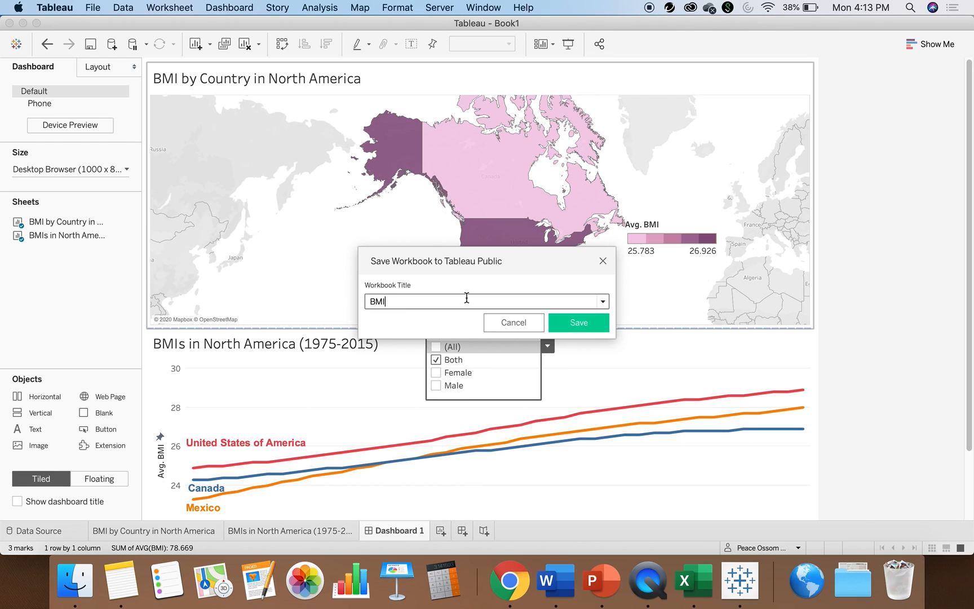
text(n Nor)
key(BackSpace)
text(rth America)
click(575, 323)
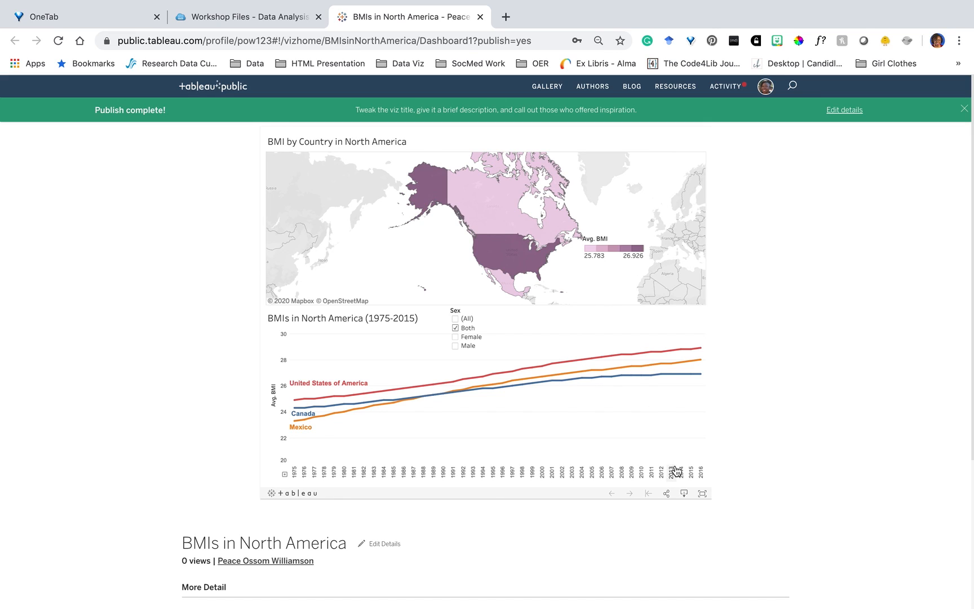
Step: View the download file formats offered for the published dashboard, then dismiss them without downloading
click(684, 493)
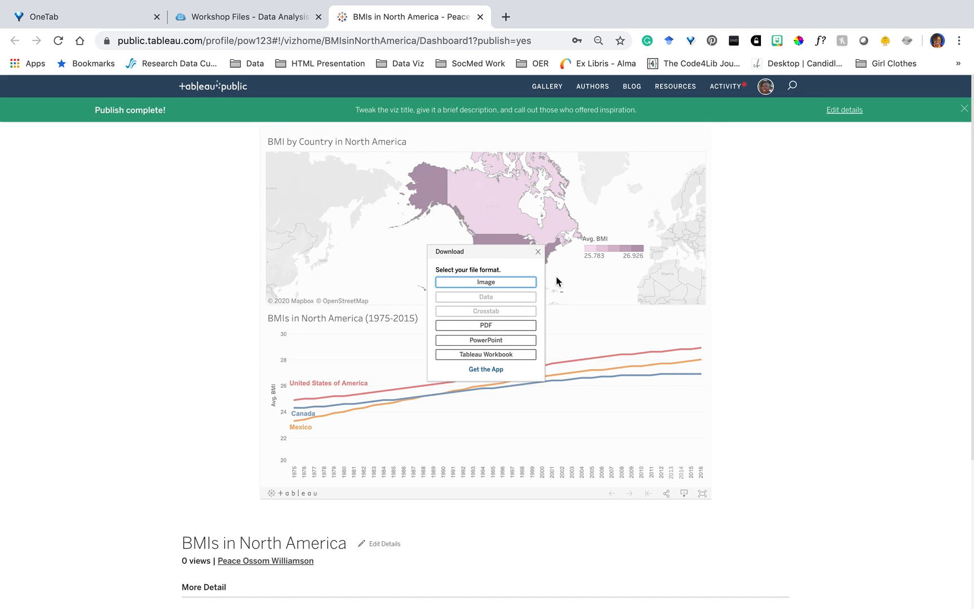
click(538, 252)
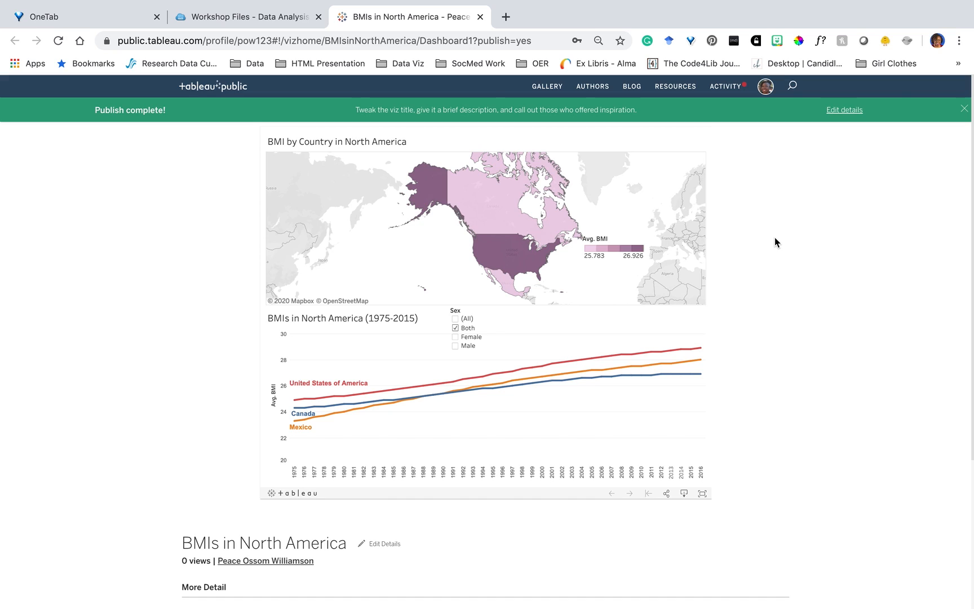
mouse_move(695, 2)
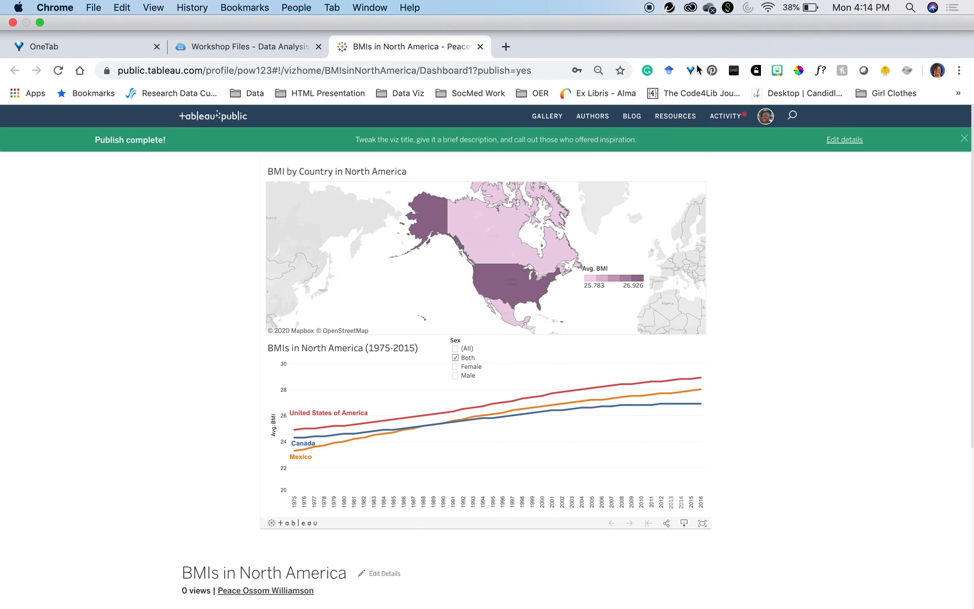